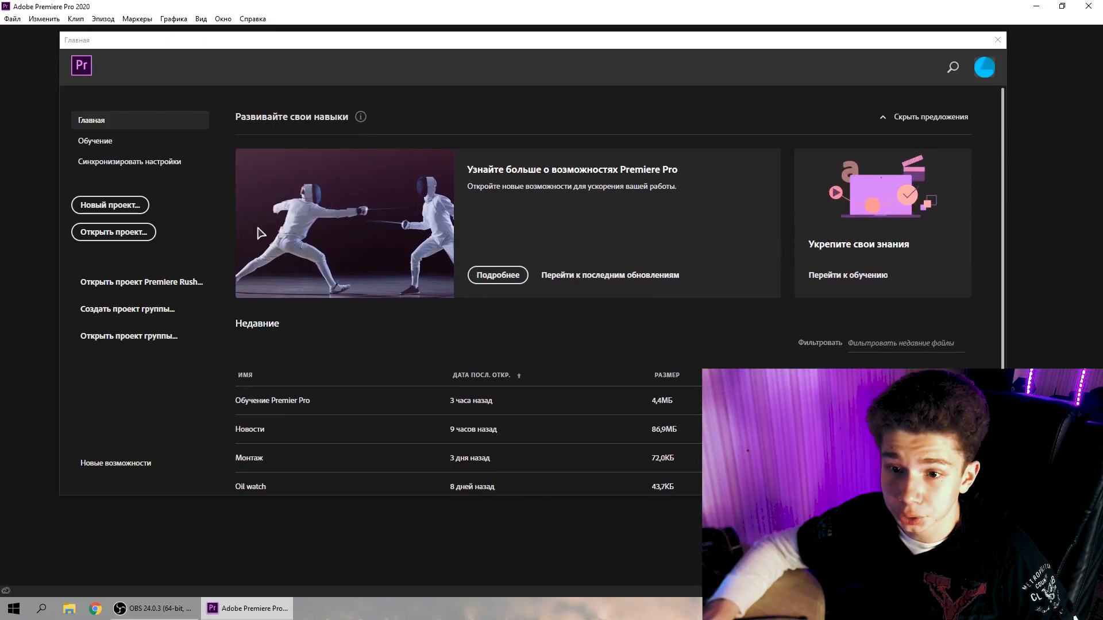
# Start a new project and name it "Турориал".
pyautogui.click(135, 206)
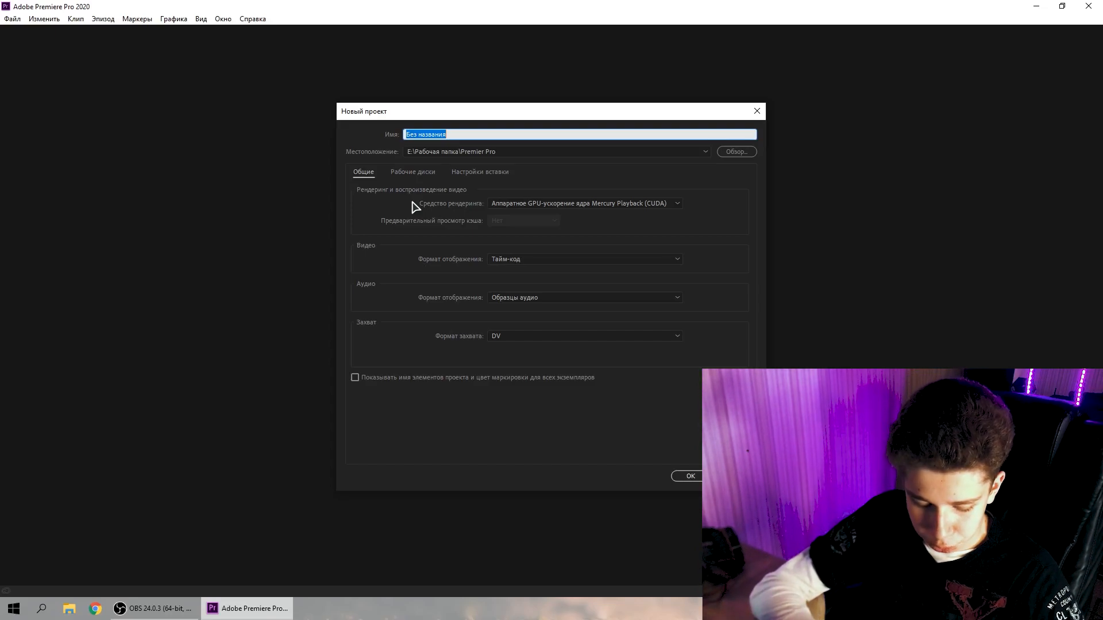
pyautogui.write('T')
pyautogui.write('уро')
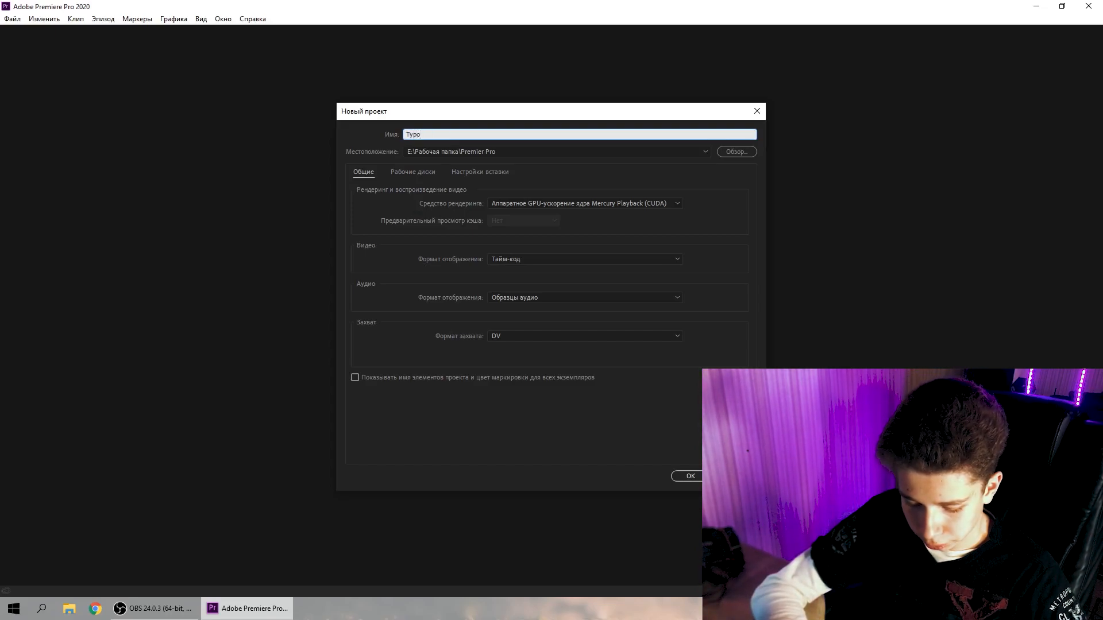
pyautogui.write('ри л')
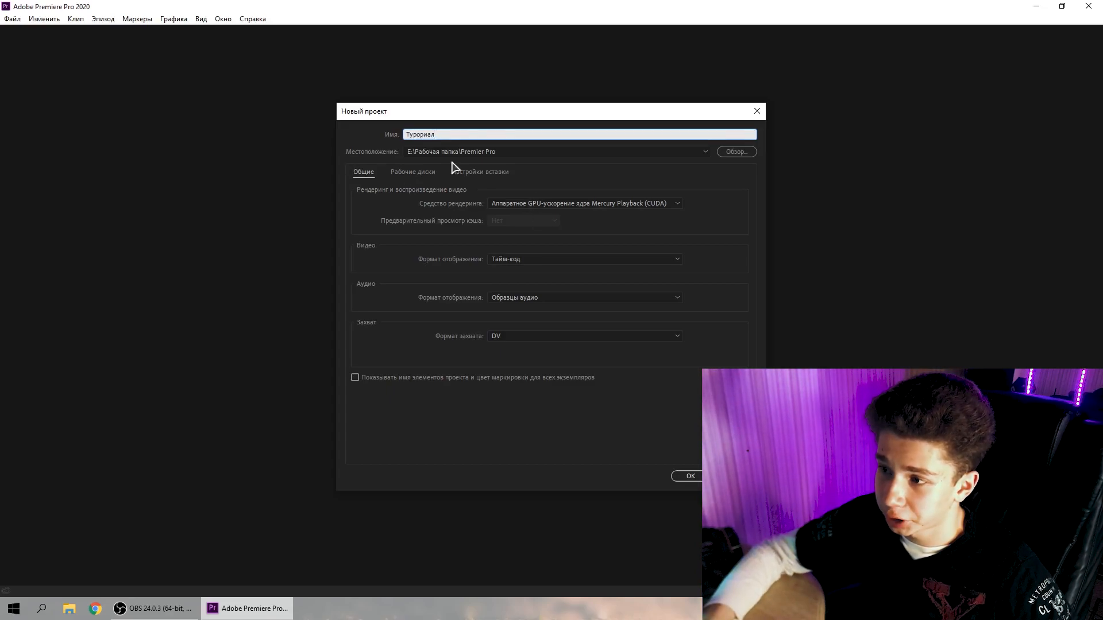
# Set the project location to the Premier Pro folder on drive D: and create the project with the default settings.
pyautogui.click(739, 154)
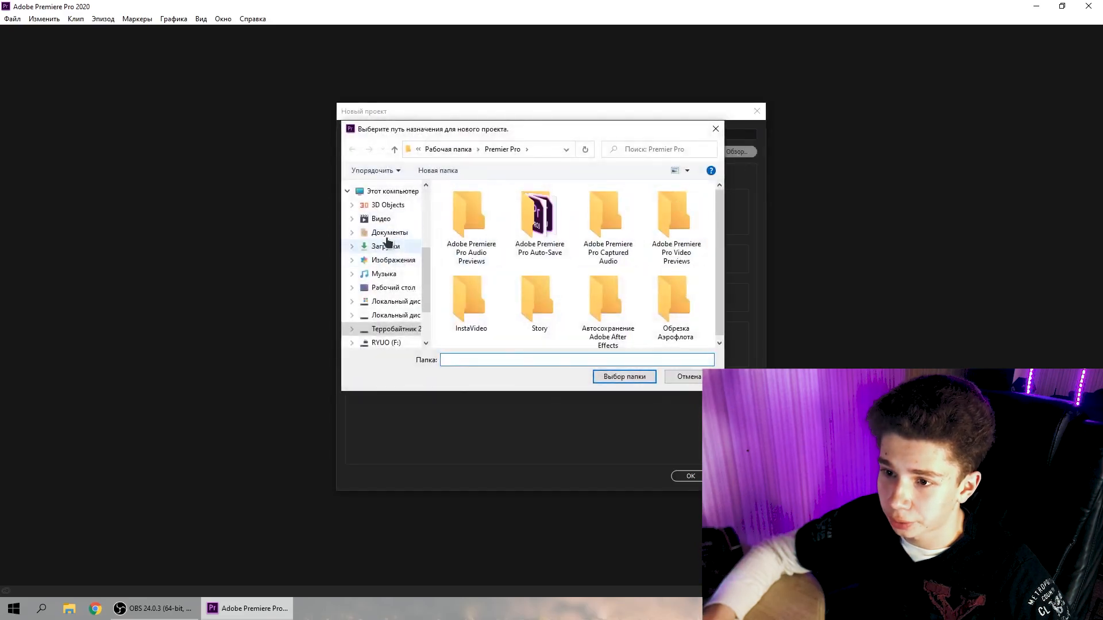
pyautogui.click(389, 193)
pyautogui.scroll(-5, 529, 287)
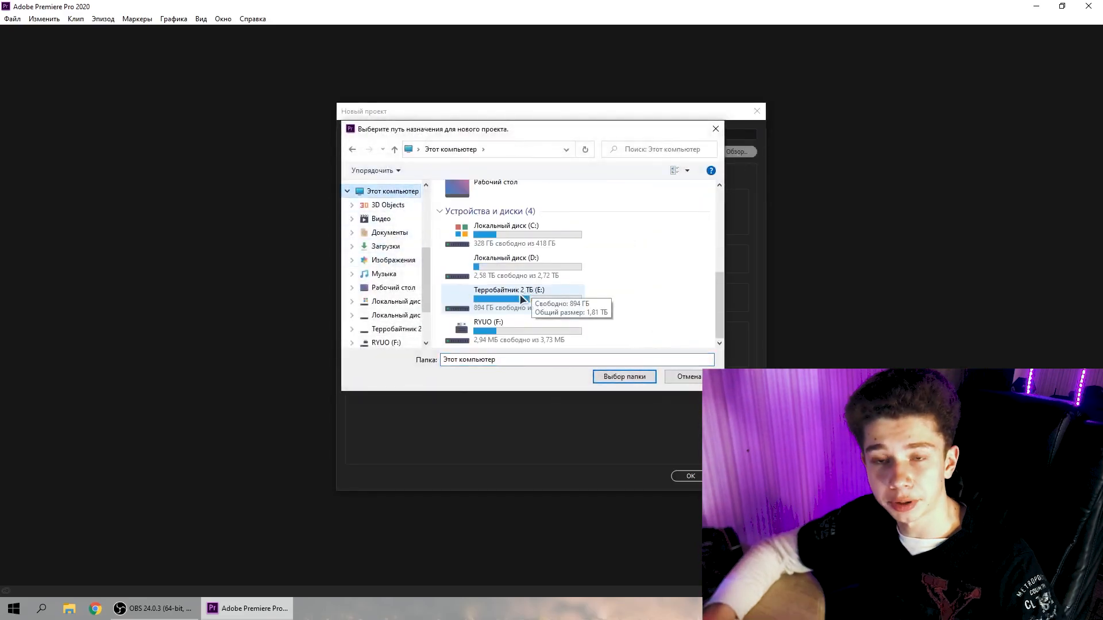
pyautogui.doubleClick(516, 270)
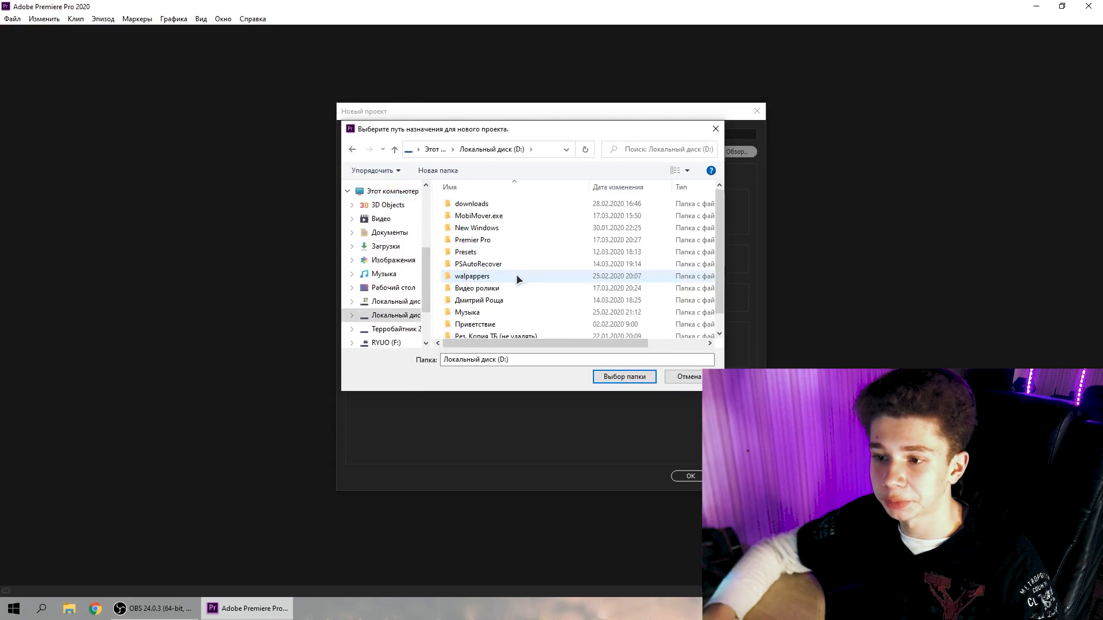
pyautogui.doubleClick(480, 246)
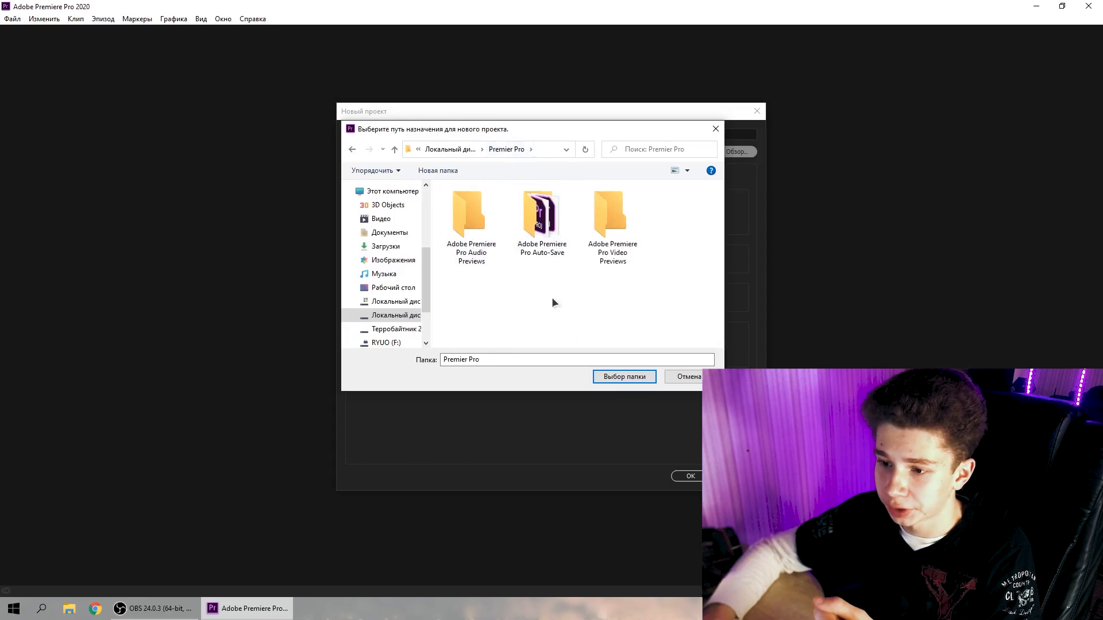
pyautogui.click(626, 376)
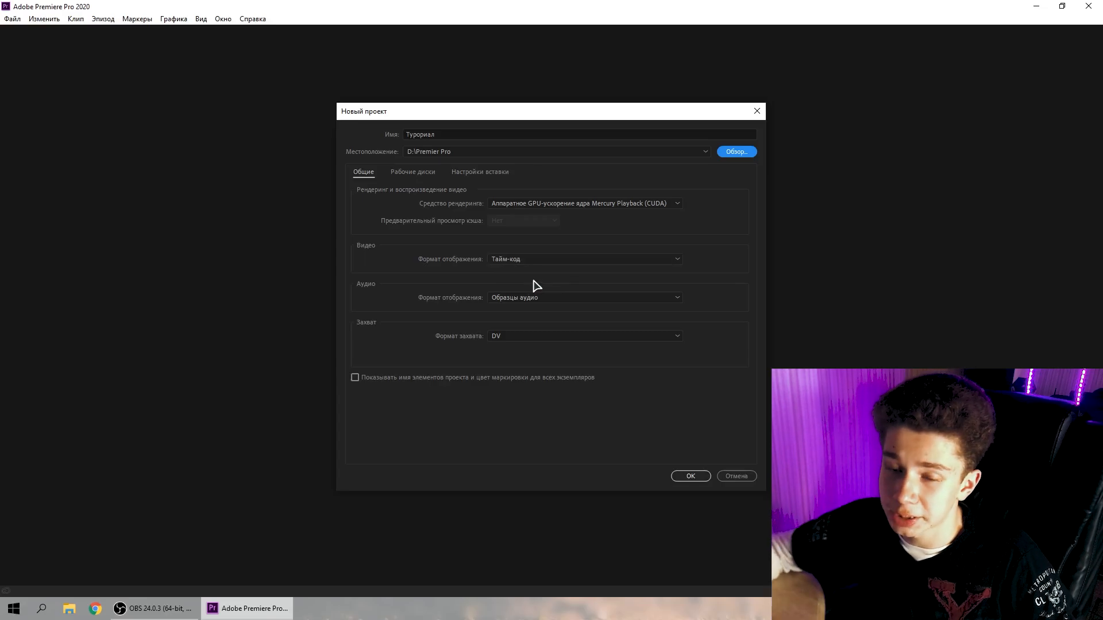
pyautogui.click(691, 477)
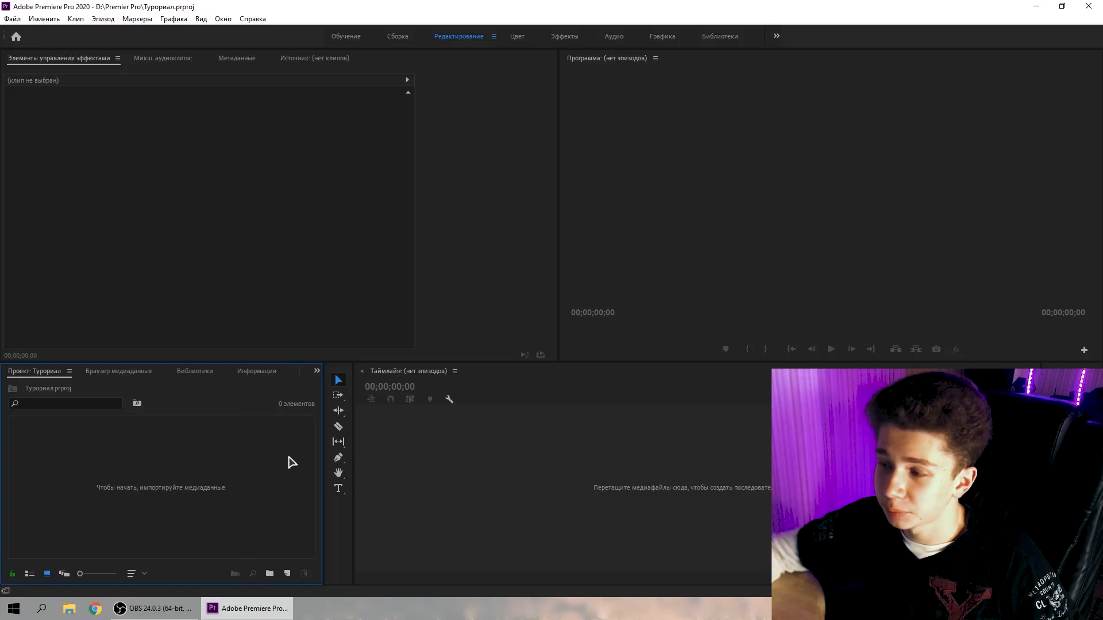
# Import all eight clips, IMG_3622.MOV to IMG_3629.MOV, from the Вступление folder inside Видео ролики into the project.
pyautogui.click(1036, 6)
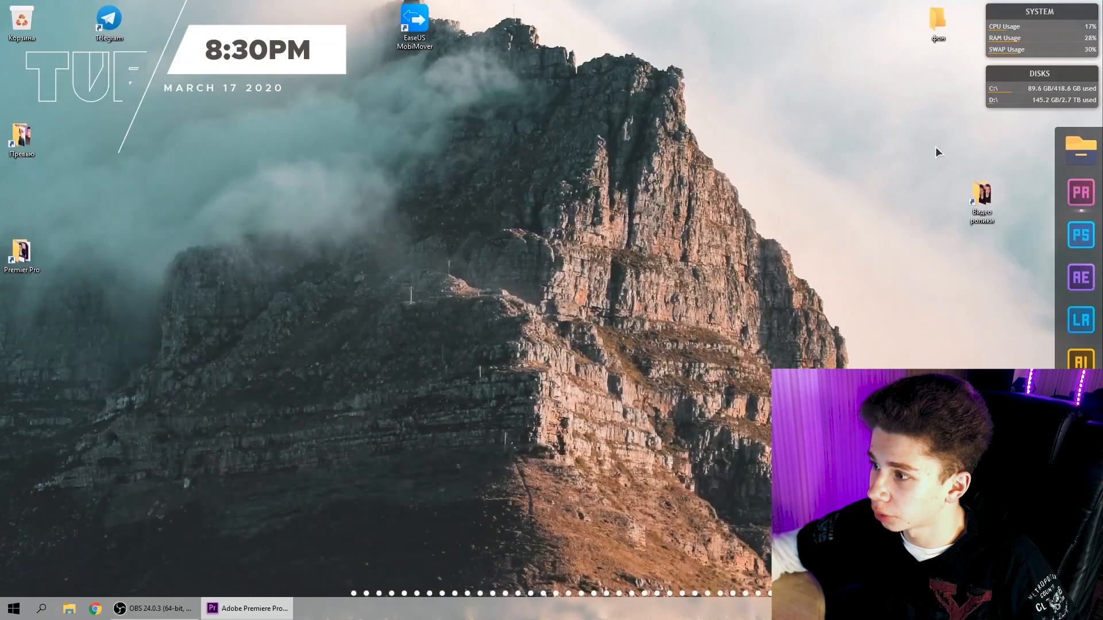
pyautogui.doubleClick(981, 189)
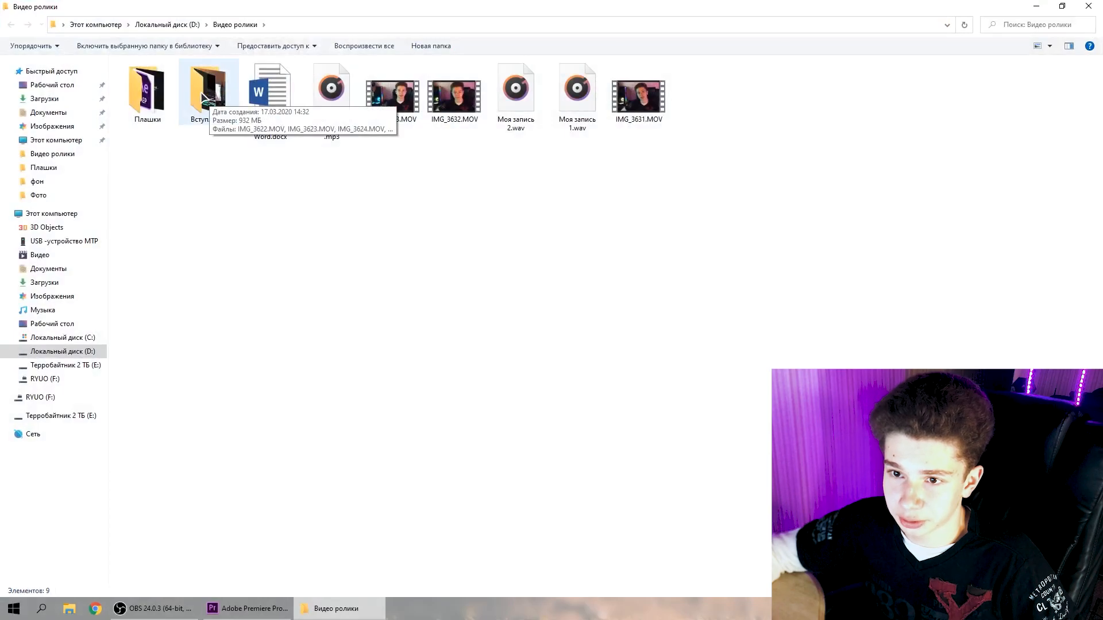
pyautogui.doubleClick(204, 97)
pyautogui.moveTo(675, 171); pyautogui.dragTo(166, 102)
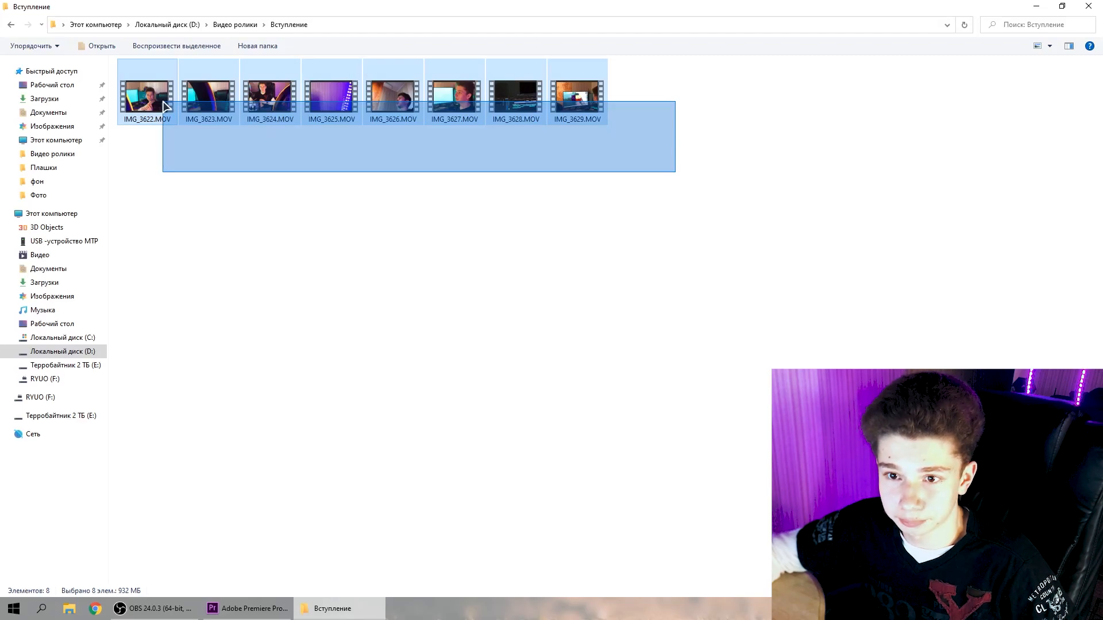
pyautogui.moveTo(164, 106); pyautogui.dragTo(210, 492)
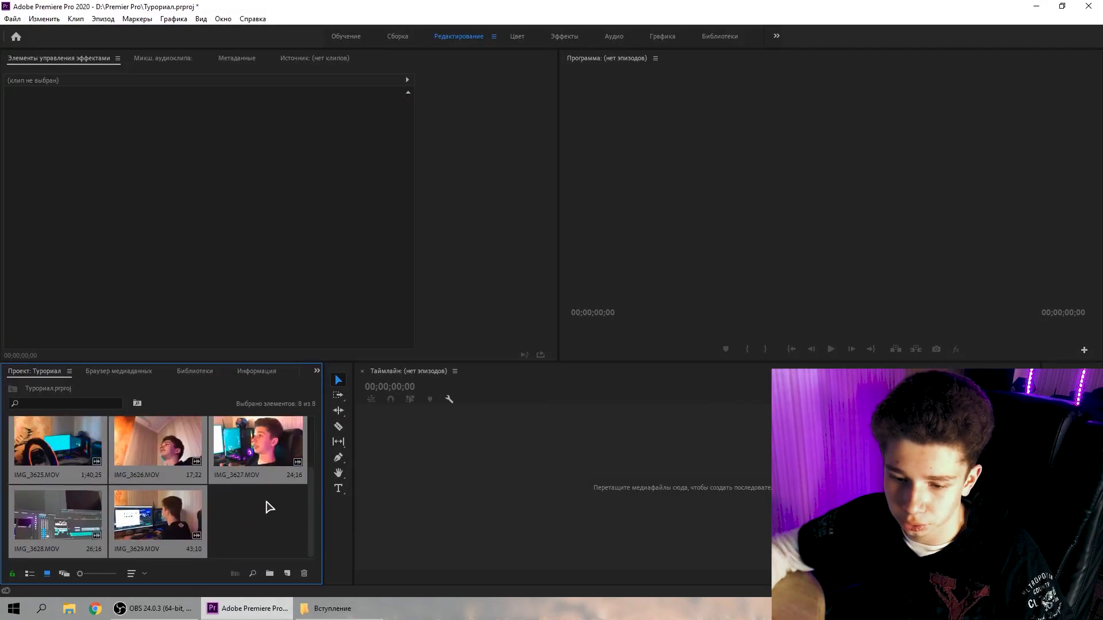
# Sort the imported clips by name (Имя).
pyautogui.click(143, 574)
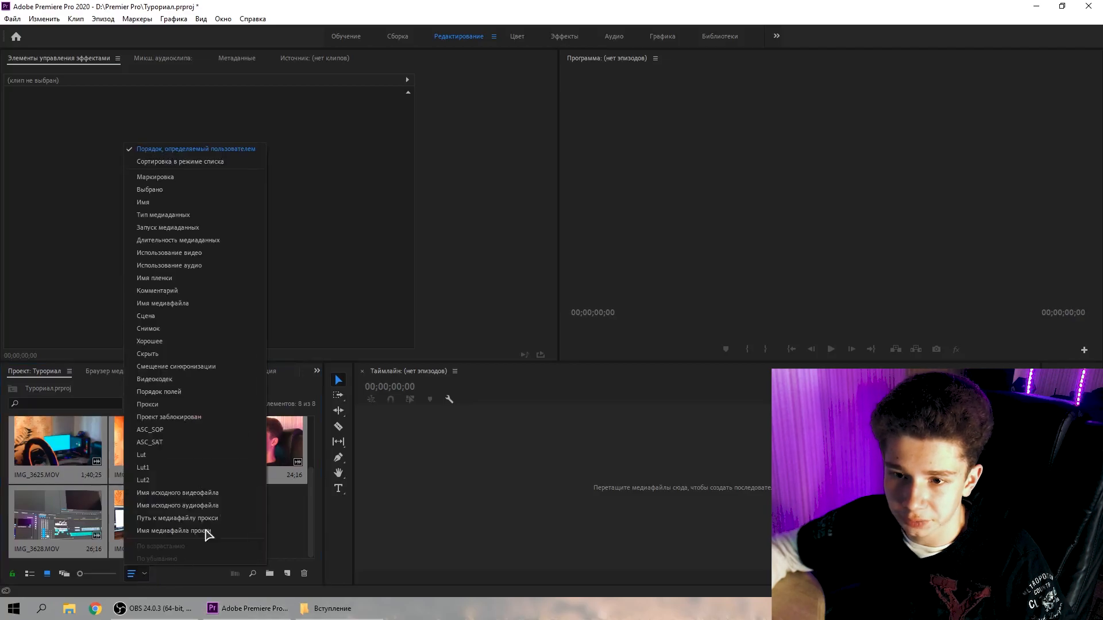
pyautogui.click(160, 205)
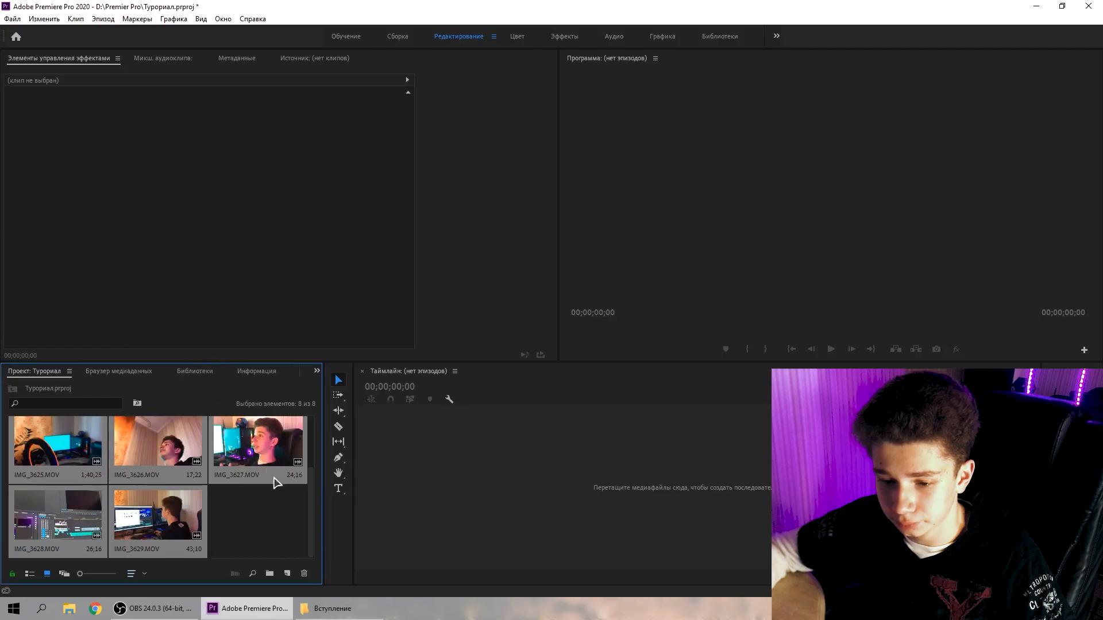
pyautogui.scroll(2, 151, 508)
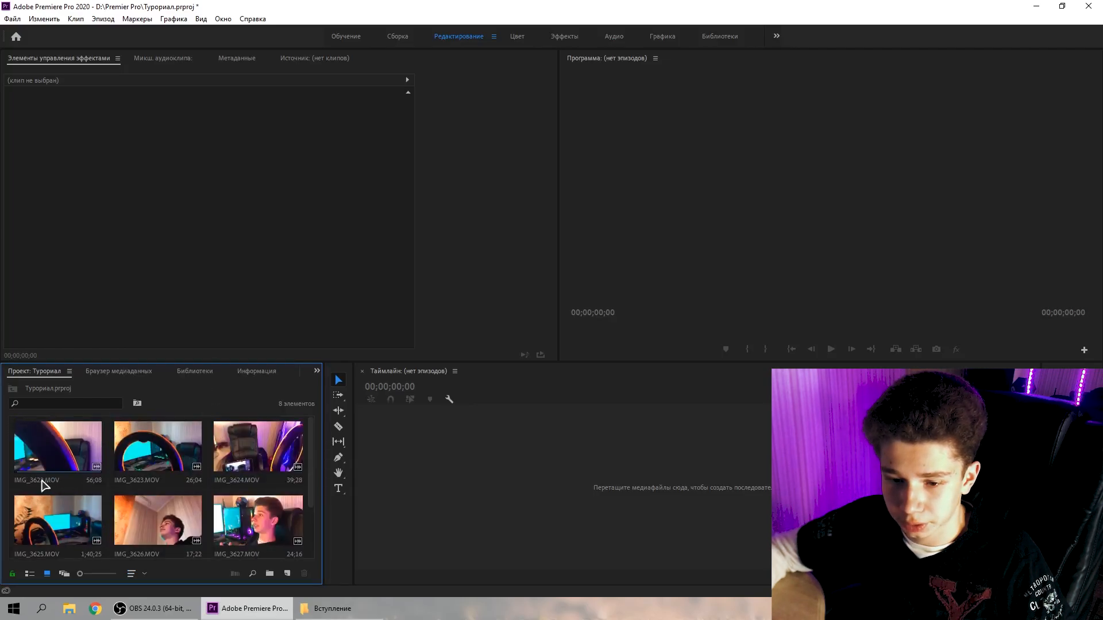
pyautogui.scroll(-2, 75, 524)
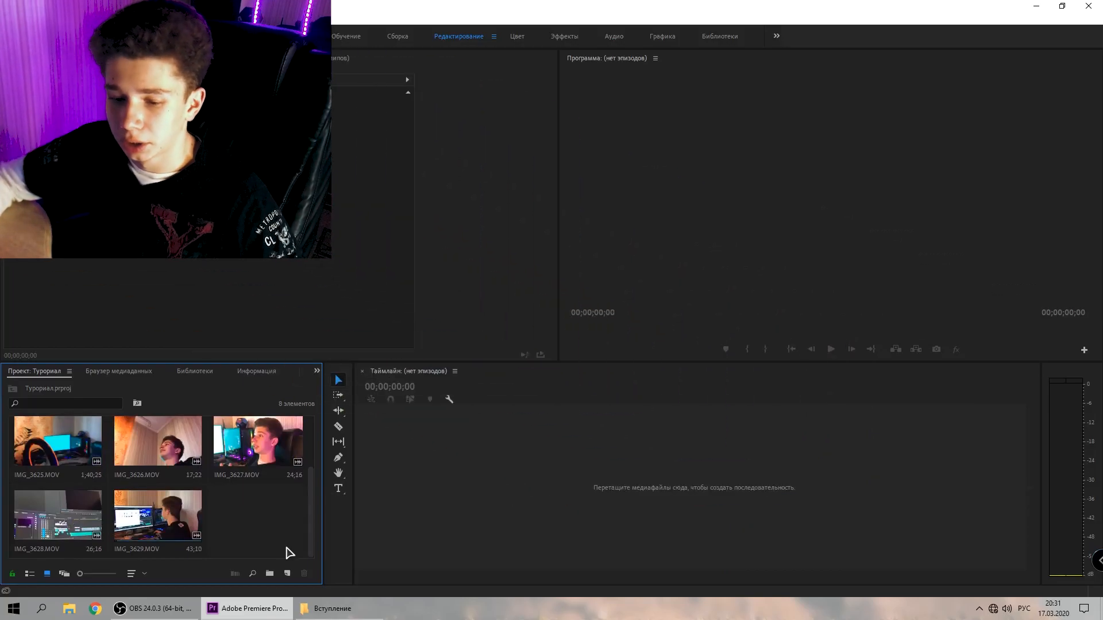
# Select all clips from IMG_3629.MOV through IMG_3622.MOV and place them on the empty timeline to create a sequence.
pyautogui.click(163, 525)
pyautogui.scroll(2, 240, 538)
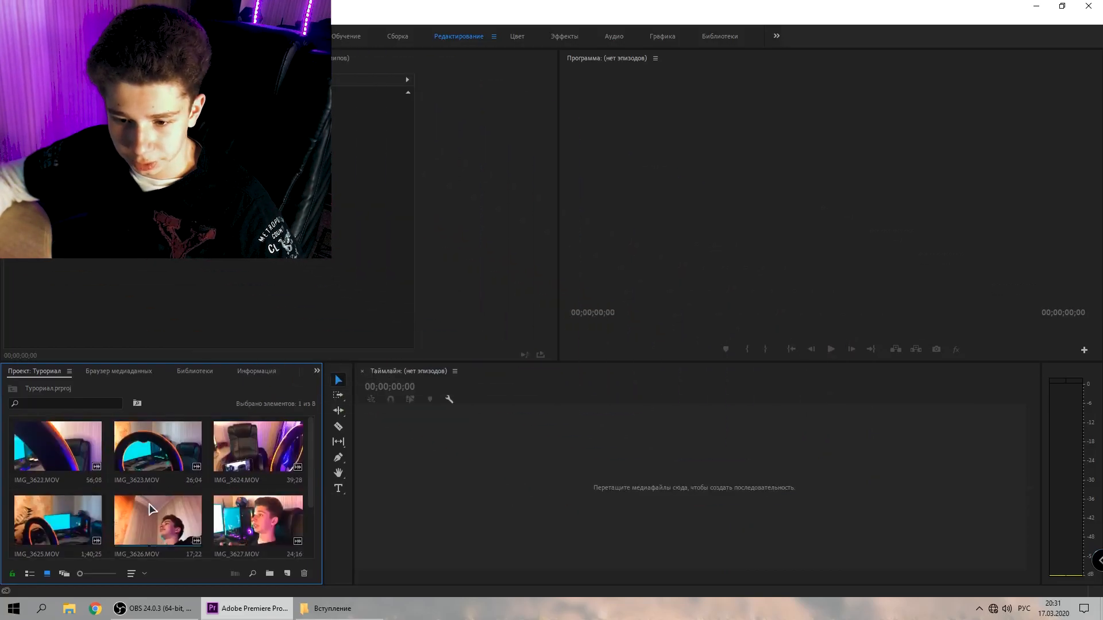
pyautogui.scroll(-2, 240, 521)
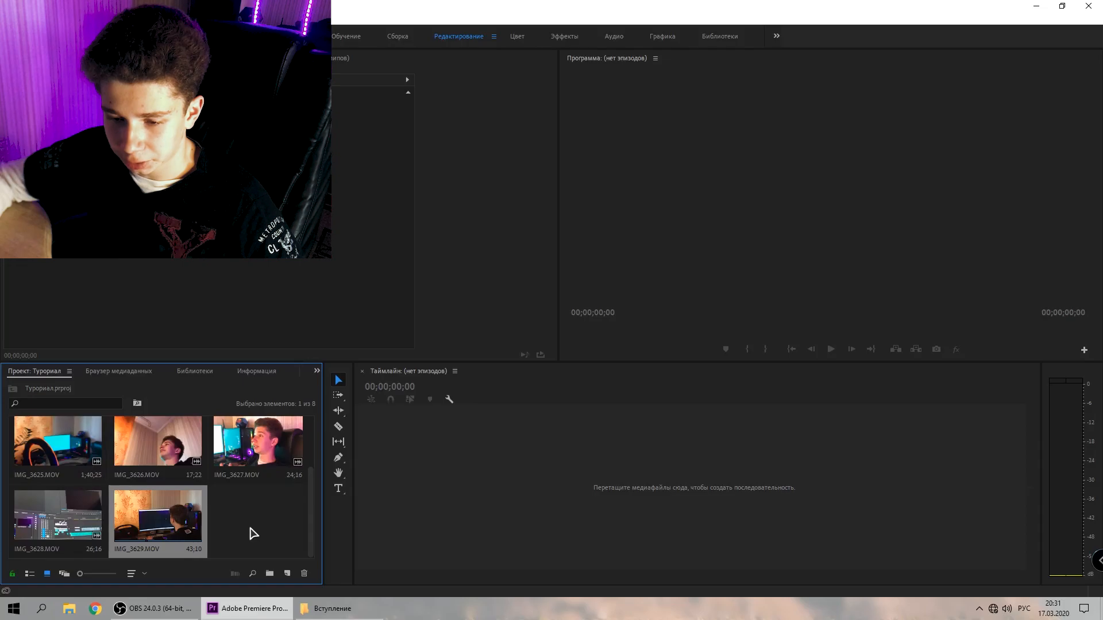
pyautogui.scroll(2, 253, 533)
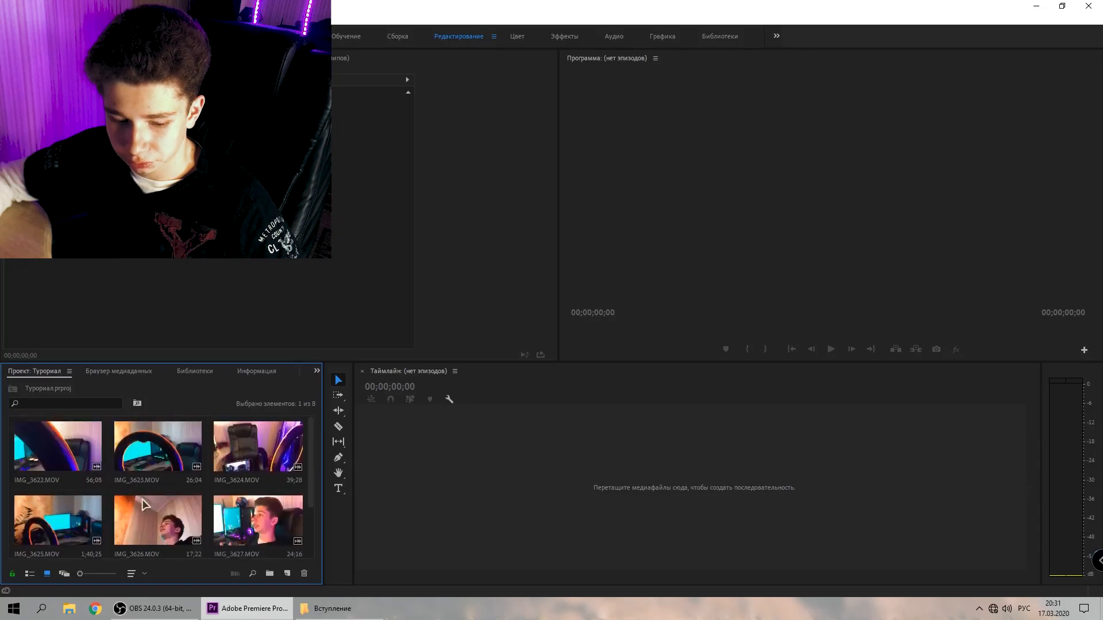
pyautogui.keyDown('shift'); pyautogui.click(63, 463); pyautogui.keyUp('shift')
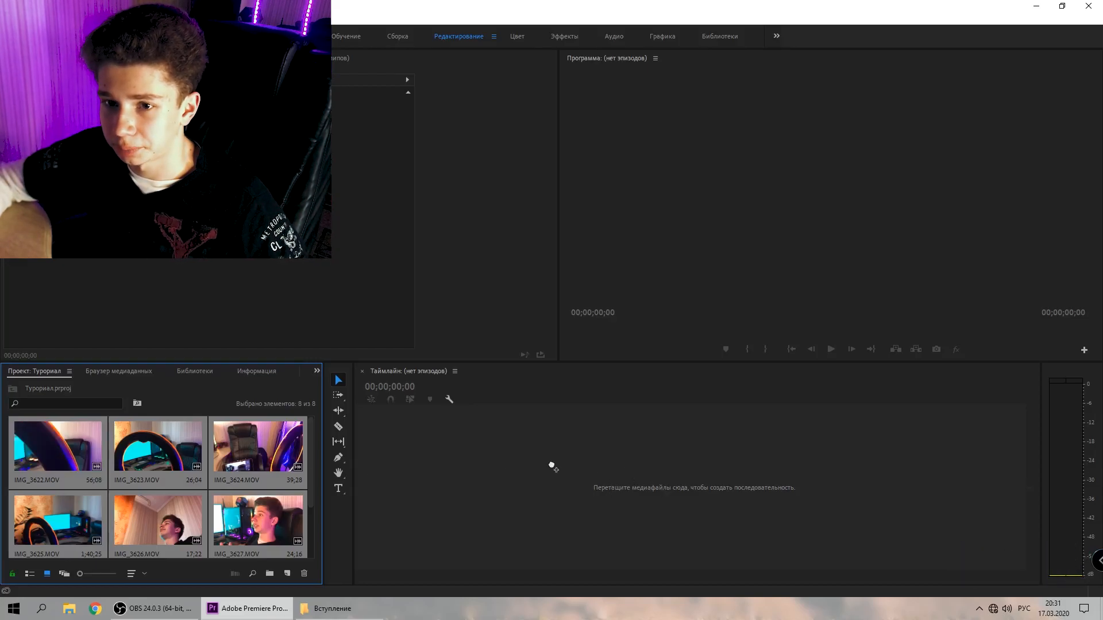
pyautogui.moveTo(550, 465); pyautogui.dragTo(553, 466)
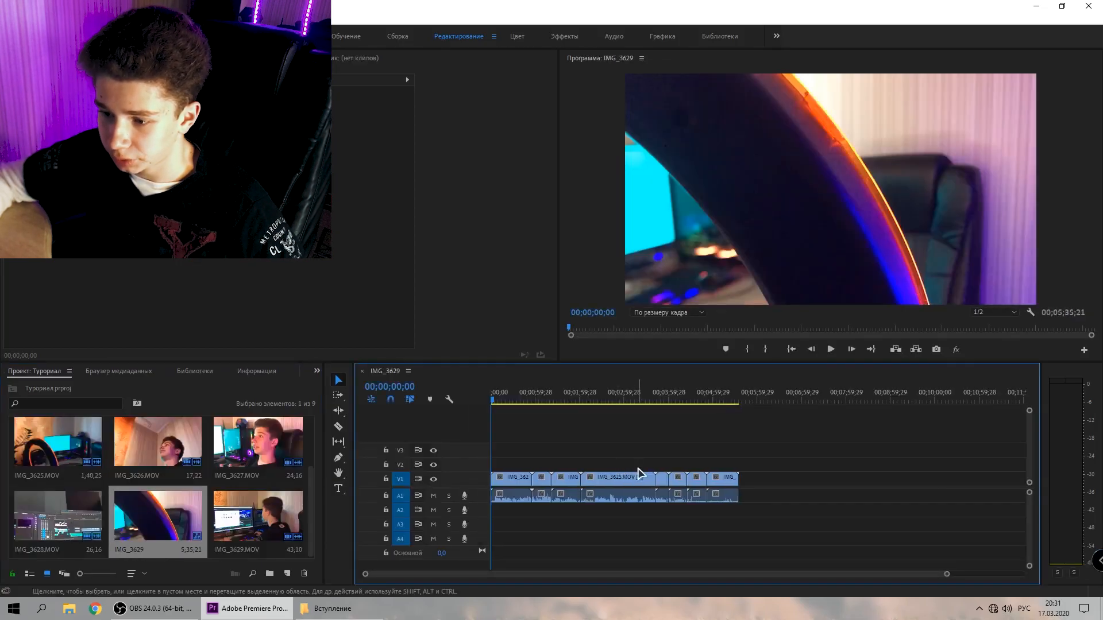
# Preview frames at several points along the sequence, ending with the playhead at 00;04;10;17.
pyautogui.click(515, 397)
pyautogui.moveTo(601, 396)
pyautogui.mouseDown()
pyautogui.moveTo(561, 397)
pyautogui.moveTo(580, 397)
pyautogui.mouseUp()
pyautogui.press('-')
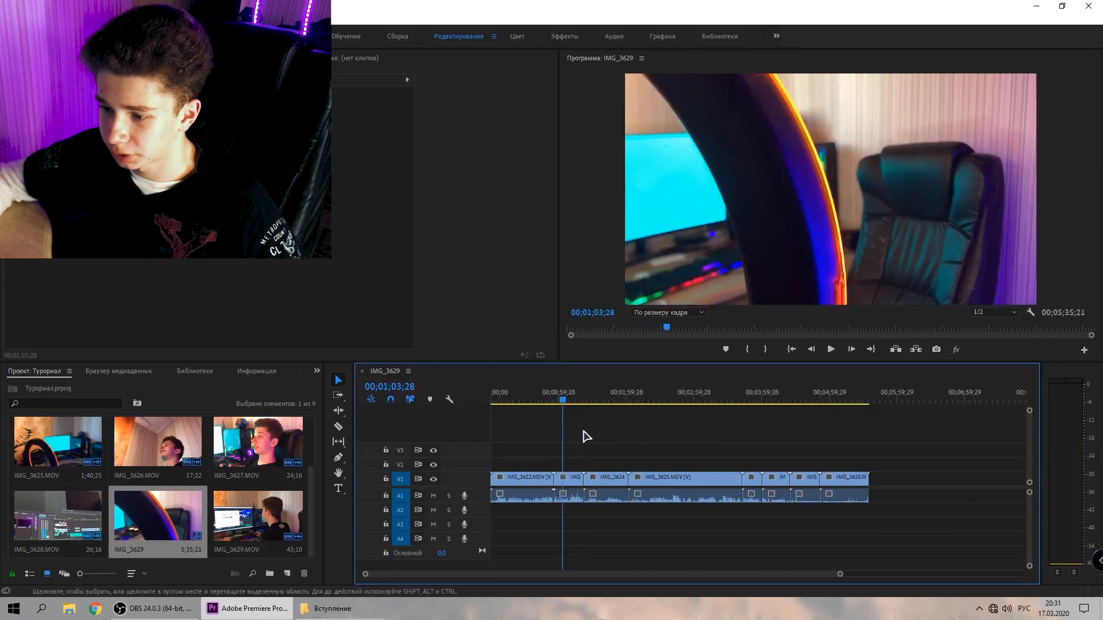
pyautogui.click(901, 402)
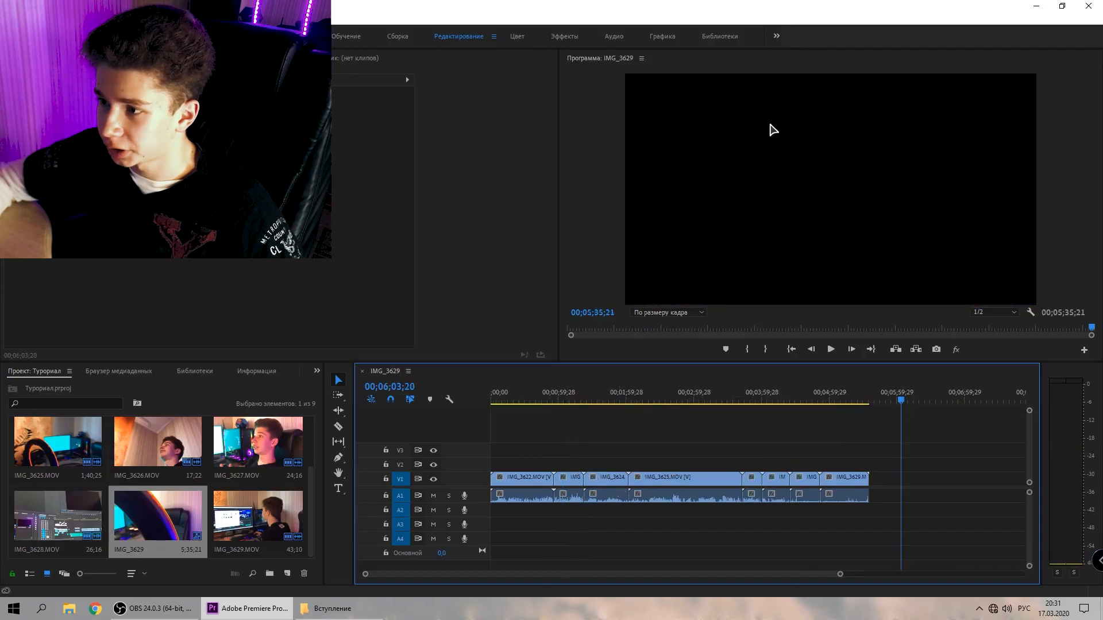
pyautogui.click(774, 393)
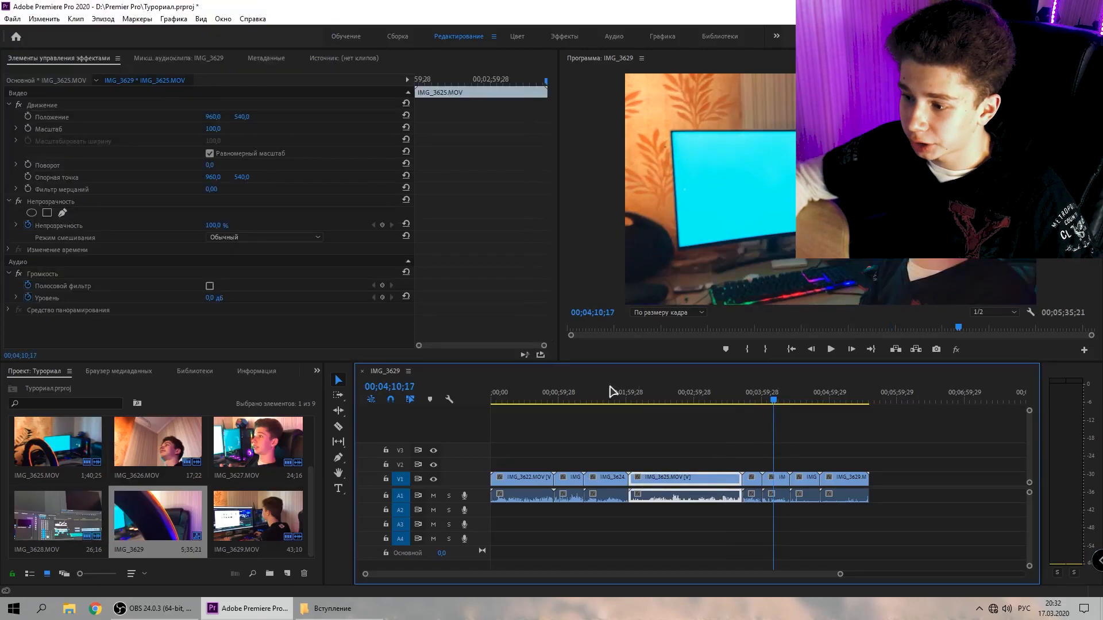
# Try scaling the IMG_3627.MOV clip to 96, restore its scale to 100, and deselect the clip.
pyautogui.click(776, 477)
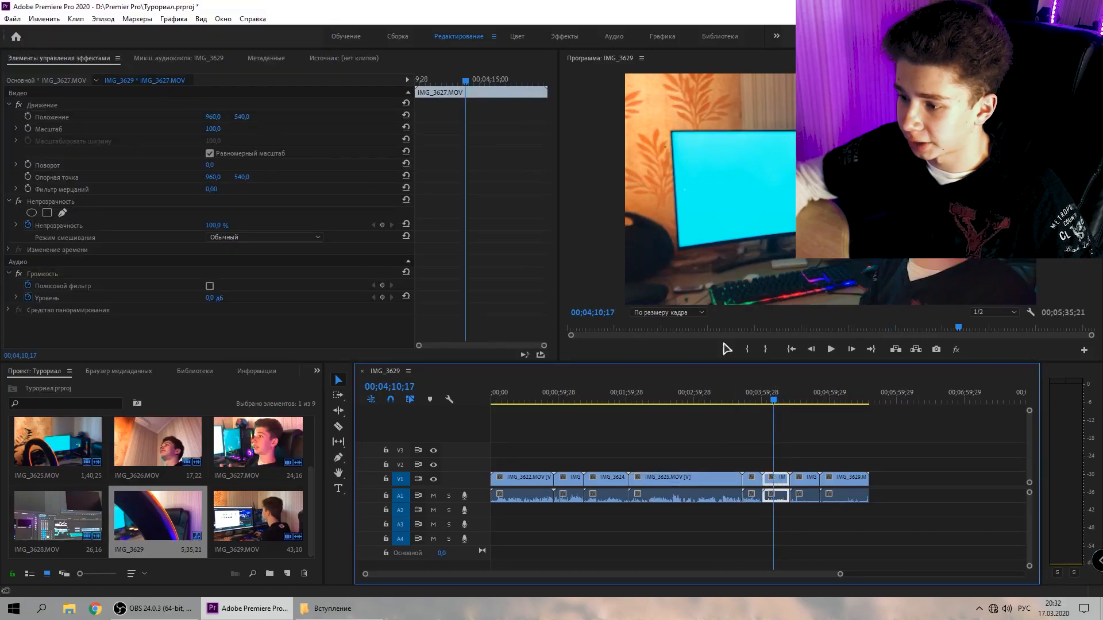
pyautogui.click(778, 464)
pyautogui.click(780, 482)
pyautogui.click(405, 262)
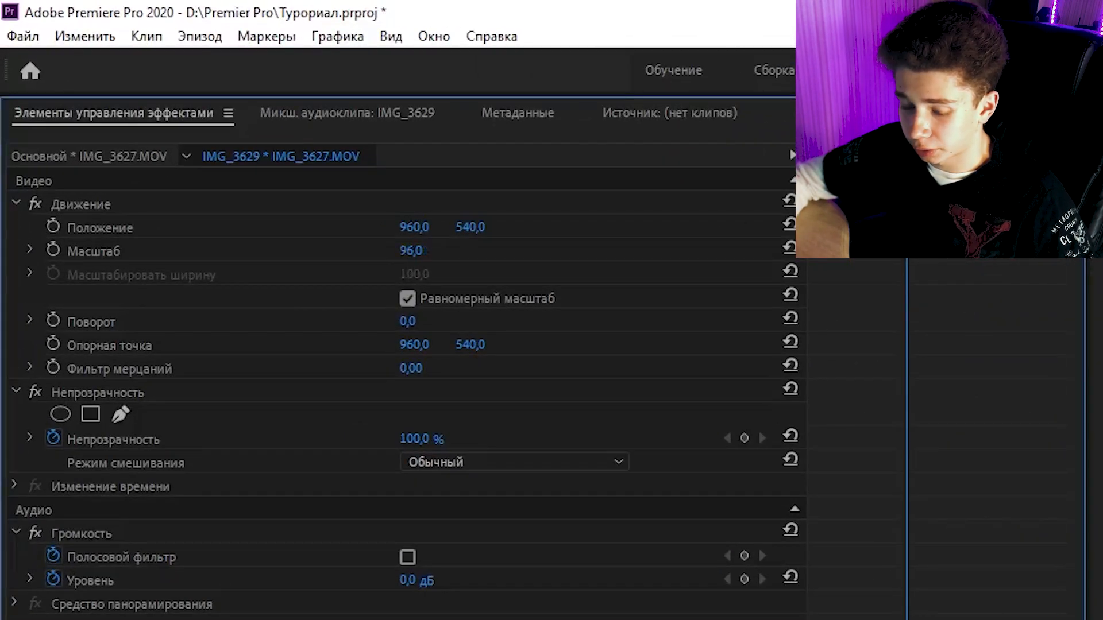
pyautogui.moveTo(433, 253); pyautogui.dragTo(394, 227)
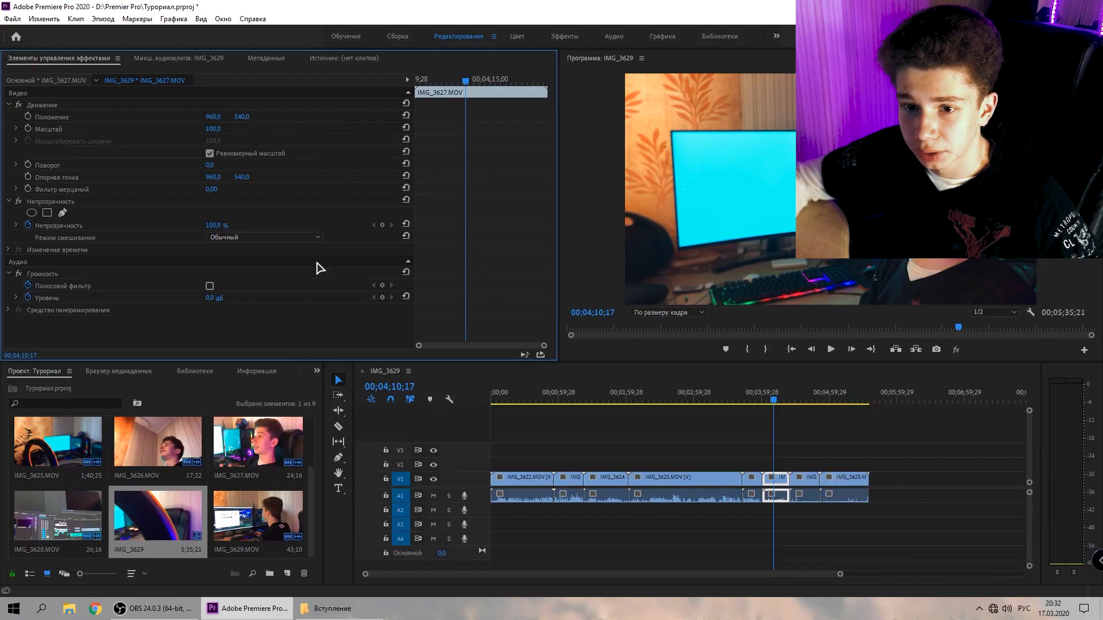
pyautogui.click(780, 483)
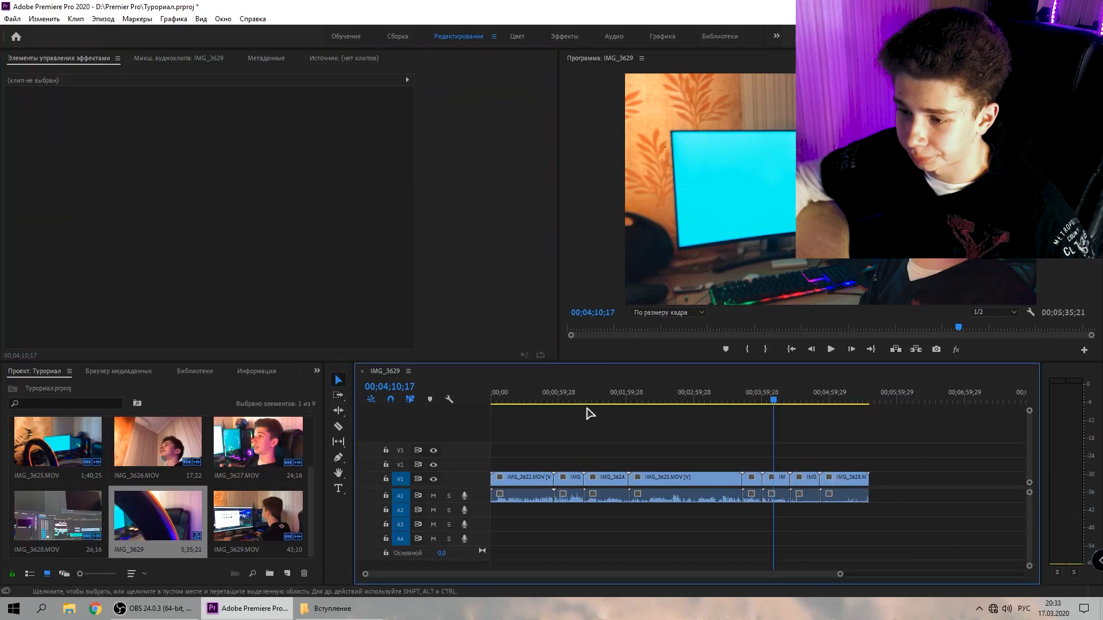
# Split the IMG_3622.MOV clip at 00;00;45;28 with the Razor tool.
pyautogui.scroll(6, 537, 415)
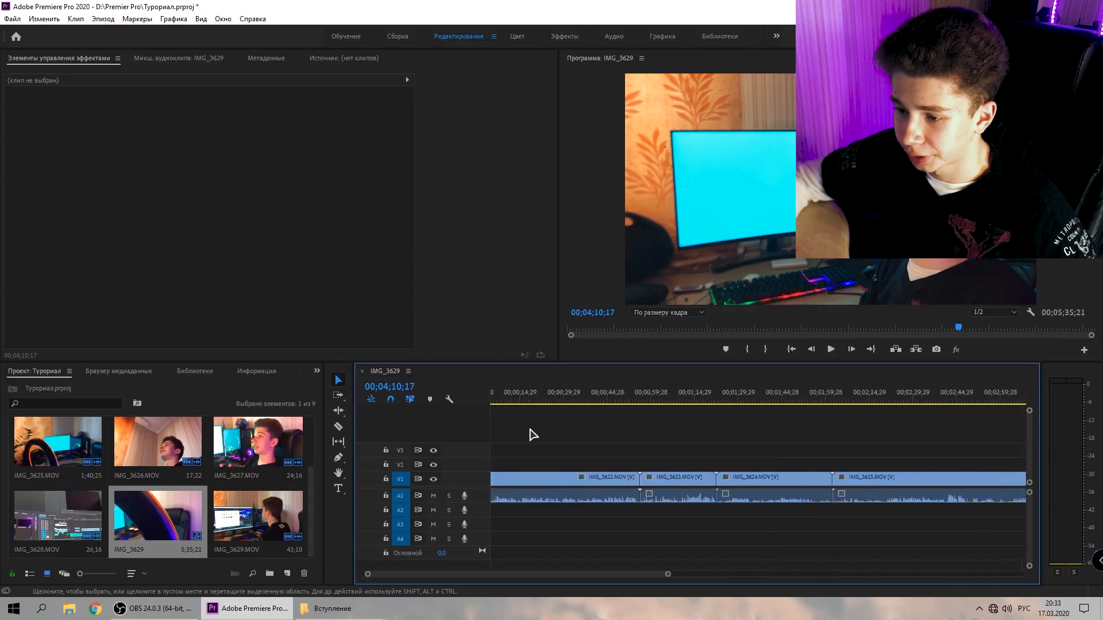
pyautogui.scroll(-3, 598, 438)
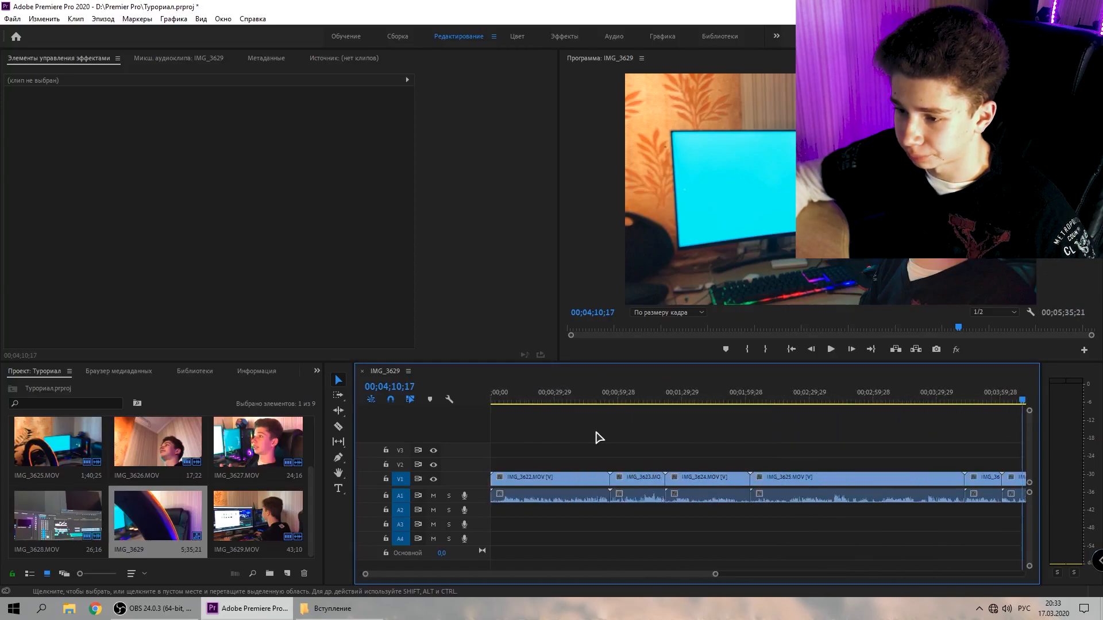
pyautogui.click(589, 394)
pyautogui.scroll(2, 580, 490)
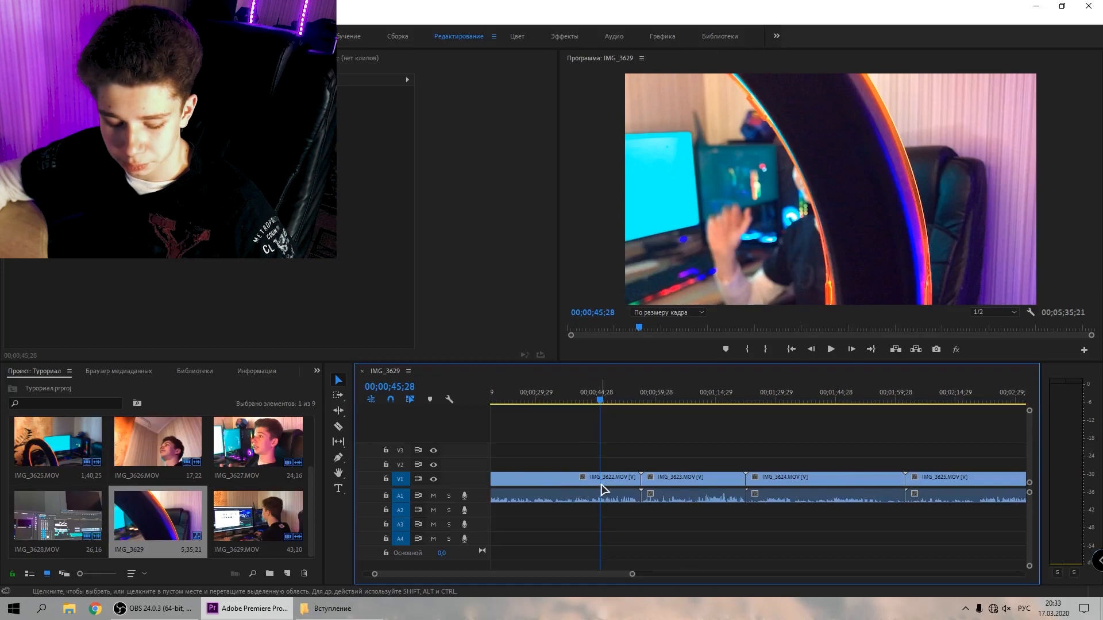
pyautogui.press('c')
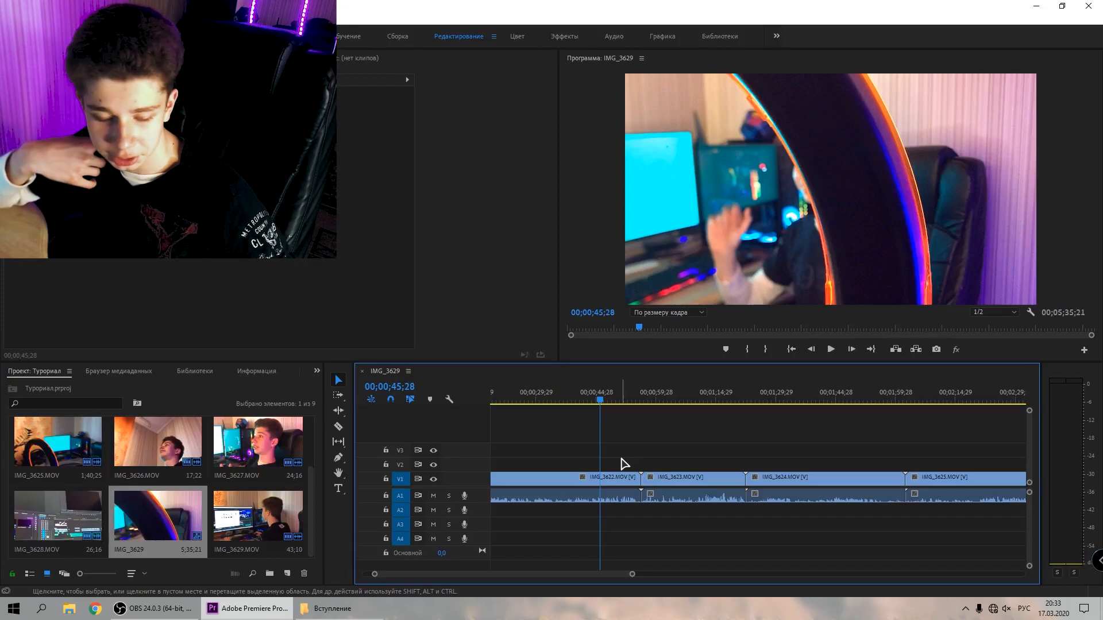
pyautogui.press('c')
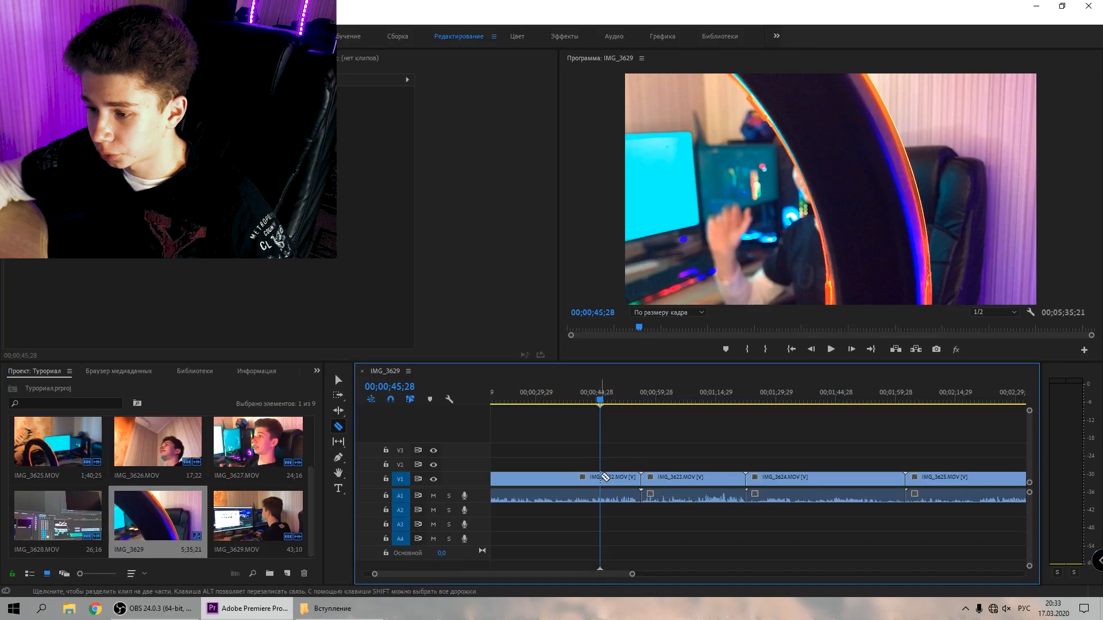
pyautogui.click(604, 481)
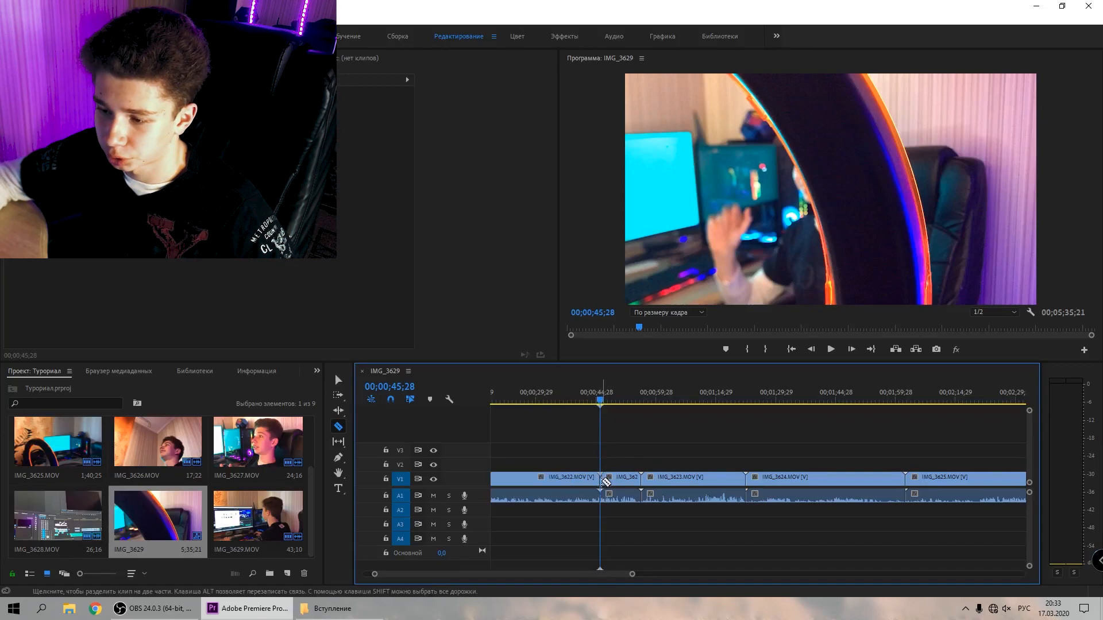
# Play the sequence on to 00;00;50;14 and split the IMG_3622.MOV clip there with the Razor tool.
pyautogui.press('space')
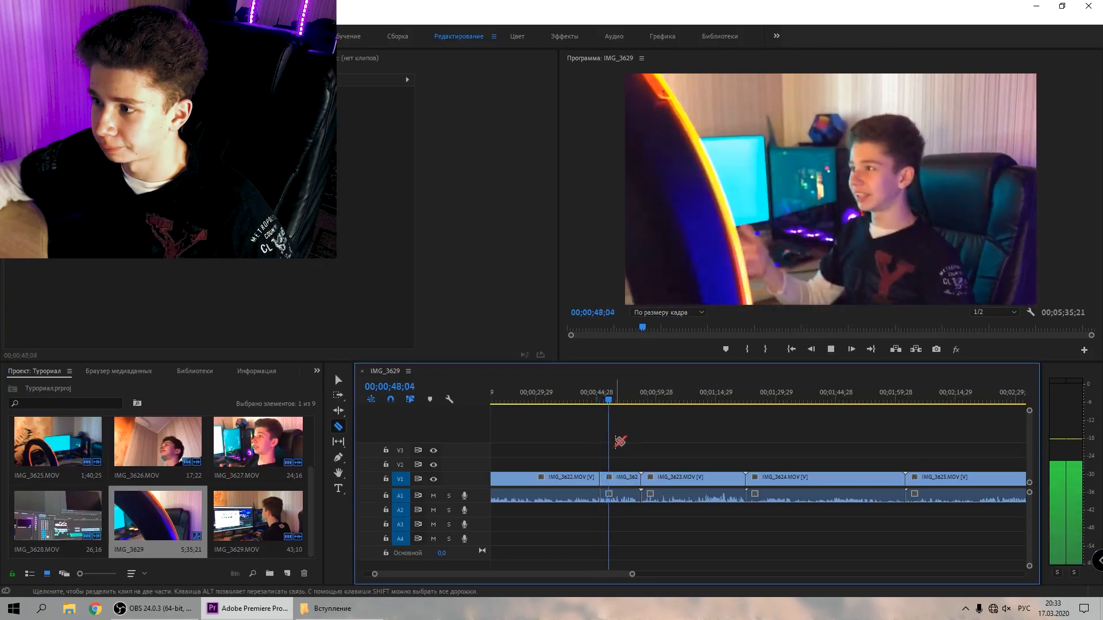
pyautogui.press('space')
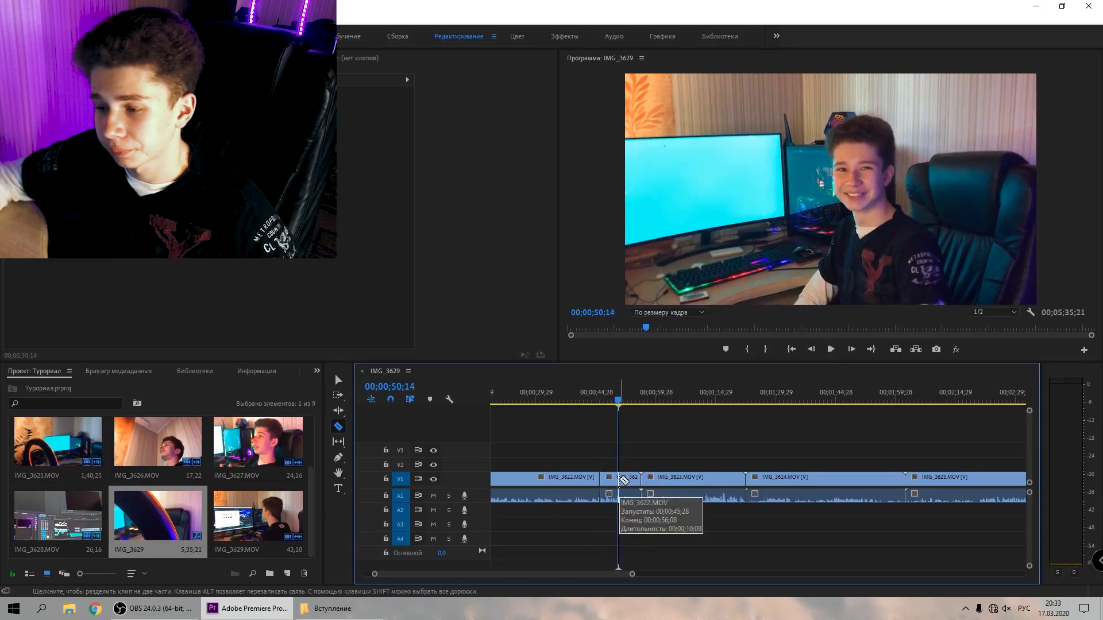
pyautogui.click(623, 479)
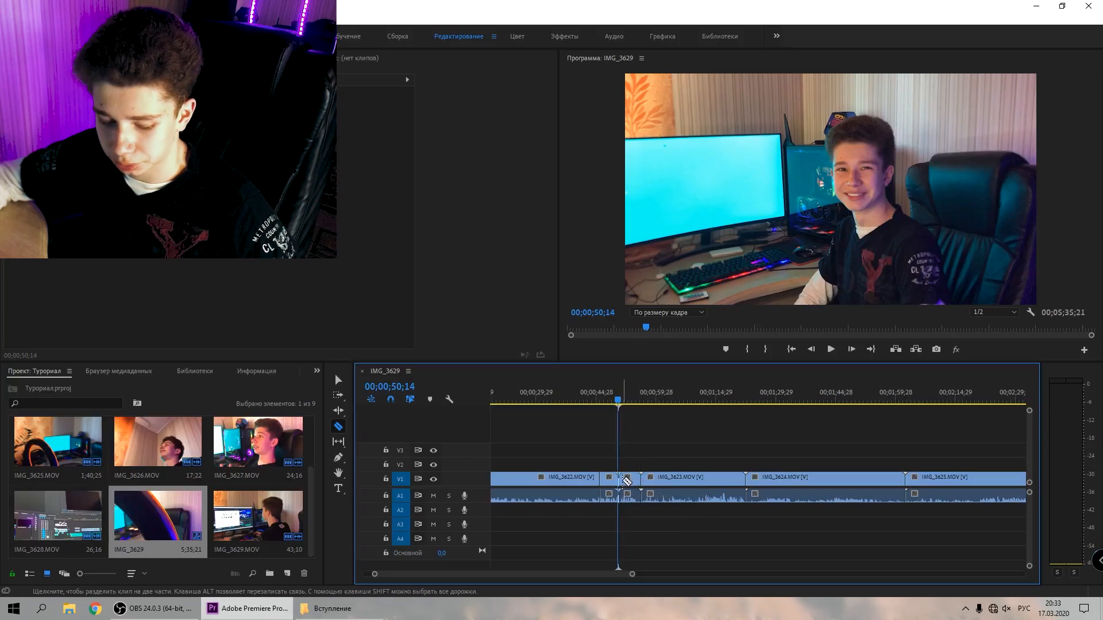
# Delete the IMG_3622.MOV pieces after 00;00;50;14 and before 00;00;45;28, keeping only the middle piece.
pyautogui.press('v')
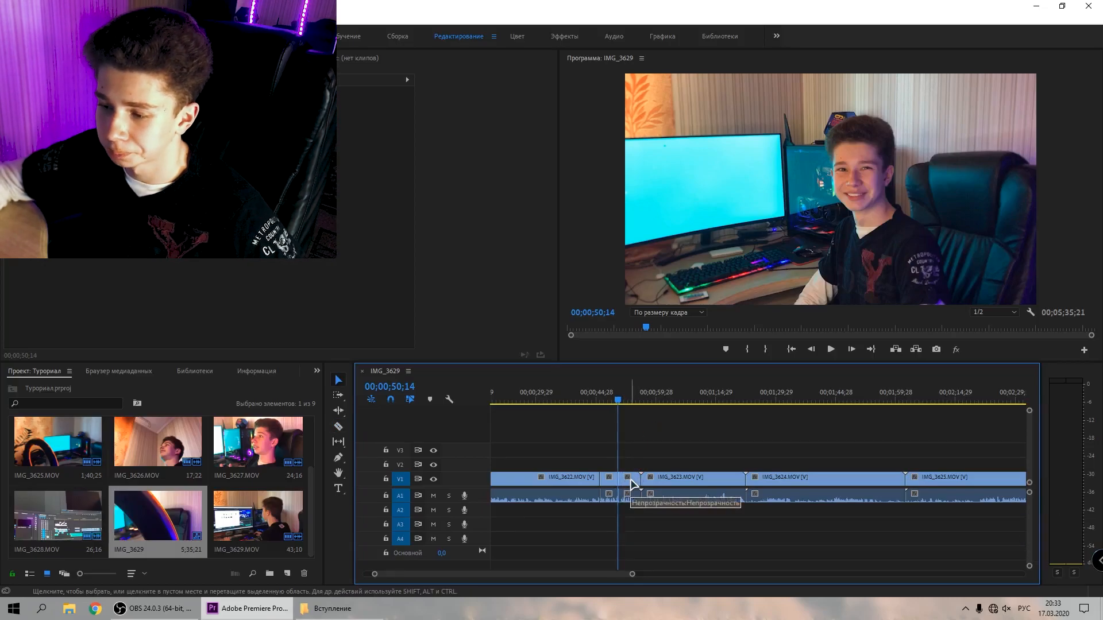
pyautogui.click(630, 480)
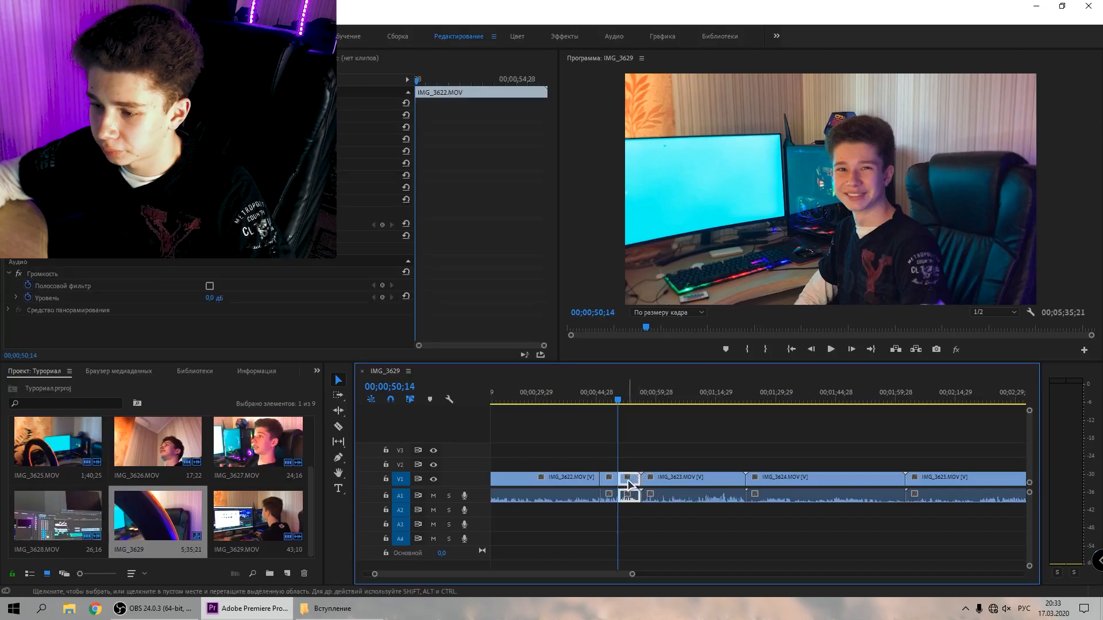
pyautogui.press('Delete')
pyautogui.click(581, 484)
pyautogui.press('Delete')
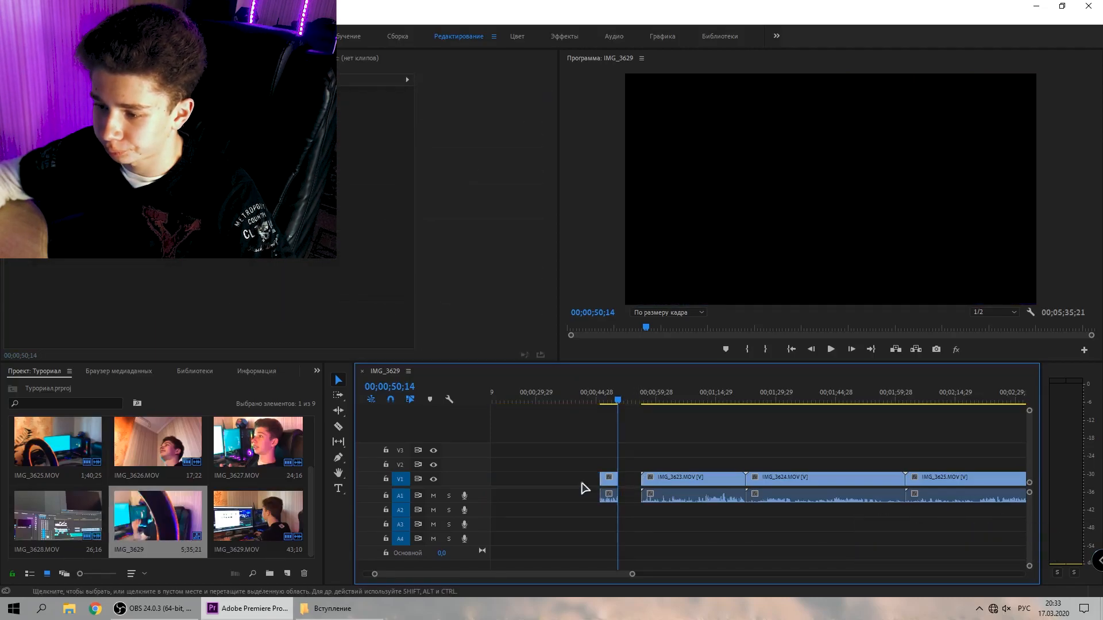
# Move the remaining IMG_3622.MOV piece to start at 00;00;41;13, shifting its video up to V2 and back down to V1.
pyautogui.moveTo(610, 485); pyautogui.dragTo(592, 471)
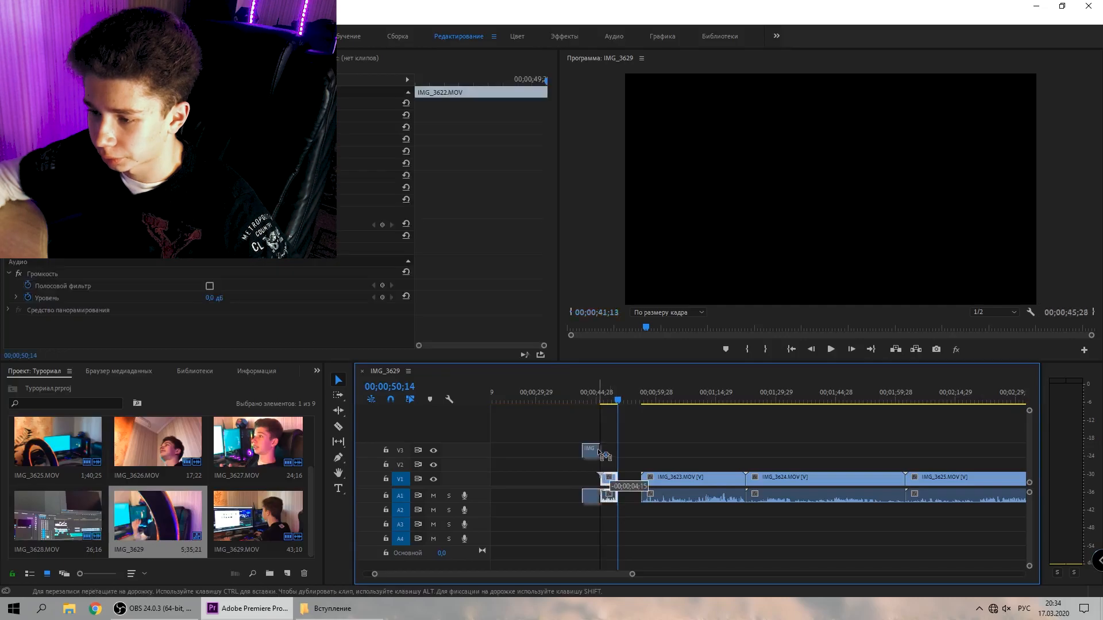
pyautogui.click(610, 484)
pyautogui.click(611, 497)
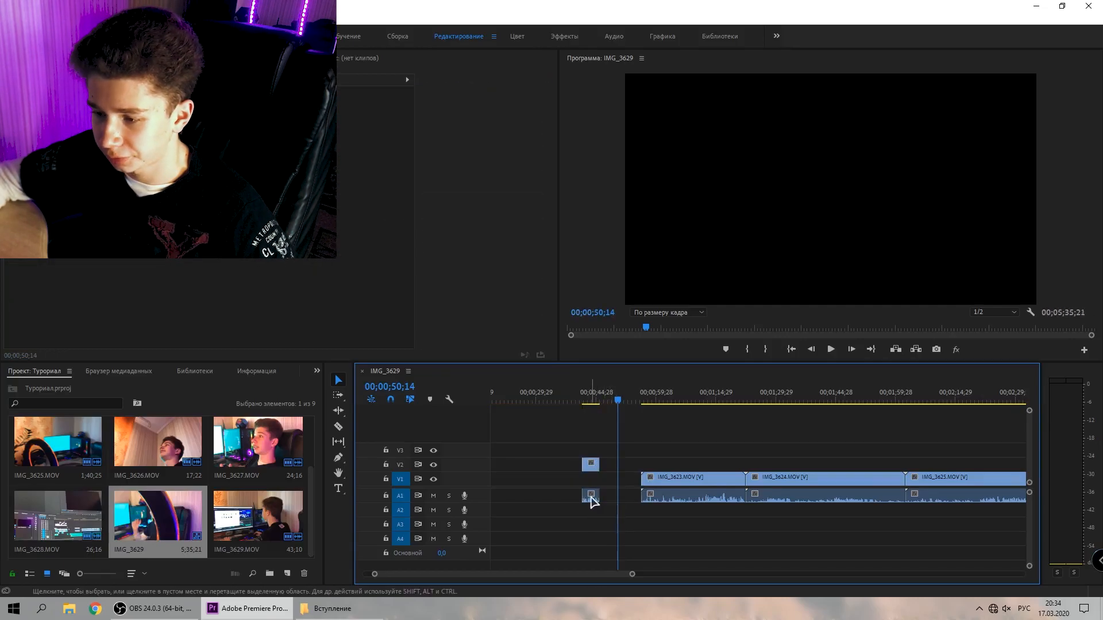
pyautogui.moveTo(594, 470); pyautogui.dragTo(596, 484)
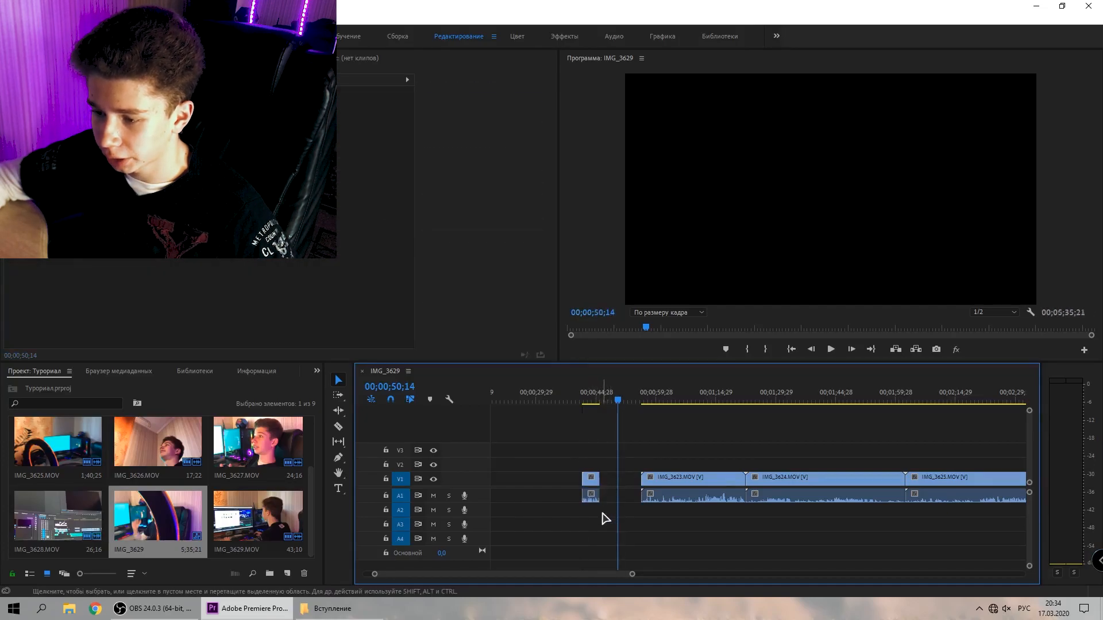
# Delete only the audio part of the short IMG_3622.MOV clip, keeping its video on V1.
pyautogui.press('alt')
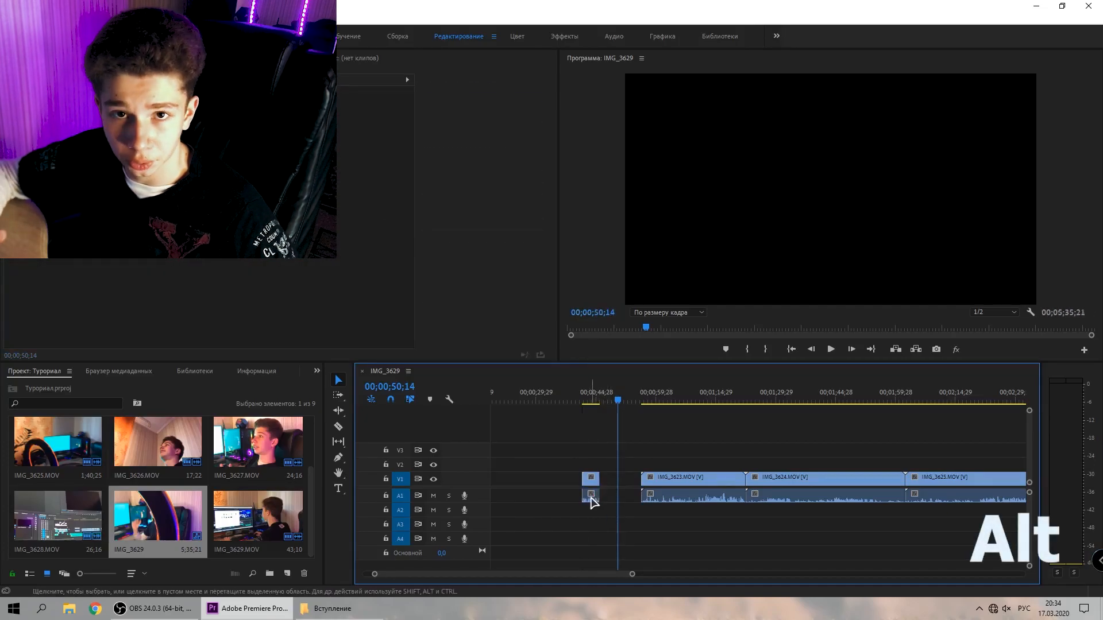
pyautogui.keyDown('alt'); pyautogui.click(594, 502); pyautogui.keyUp('alt')
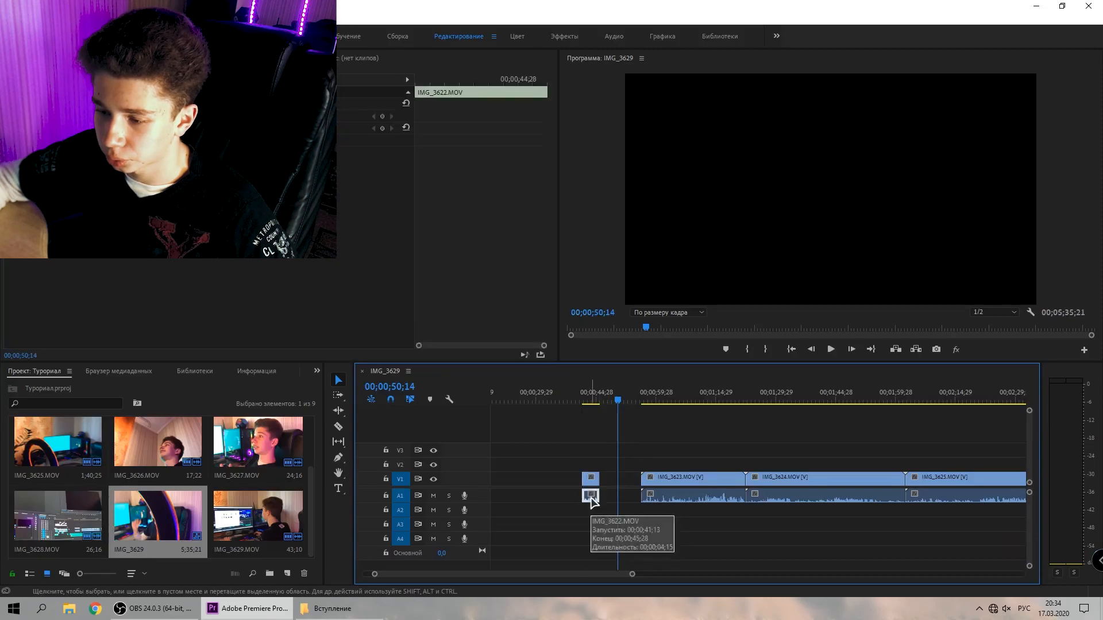
pyautogui.press('Delete')
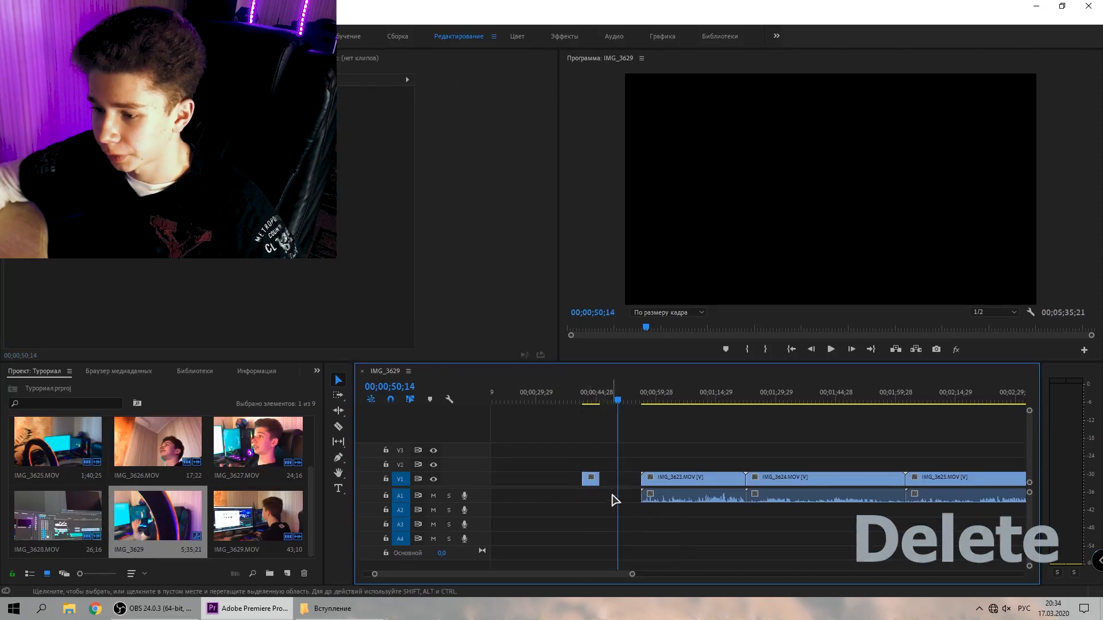
# Move the short IMG_3622.MOV video clip earlier on V1 and place the playhead at 00;01;26;25.
pyautogui.moveTo(591, 478); pyautogui.dragTo(551, 478)
pyautogui.press('-')
pyautogui.click(634, 400)
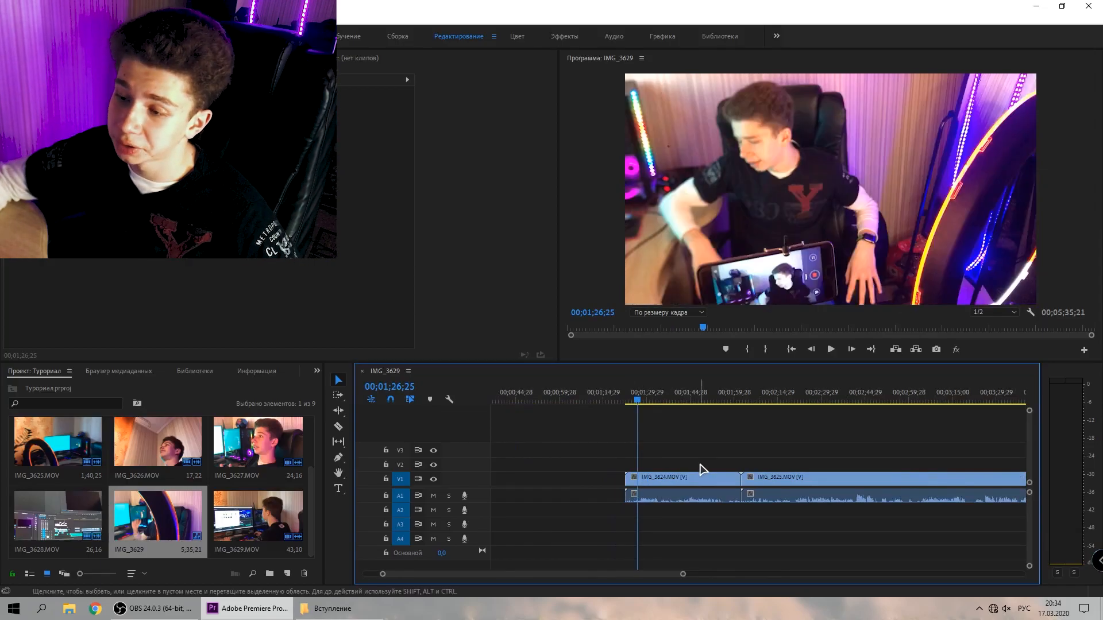
# Examine the clip layout along the whole sequence, both in close-up and as an overview.
pyautogui.scroll(-2, 684, 467)
pyautogui.scroll(-3, 682, 463)
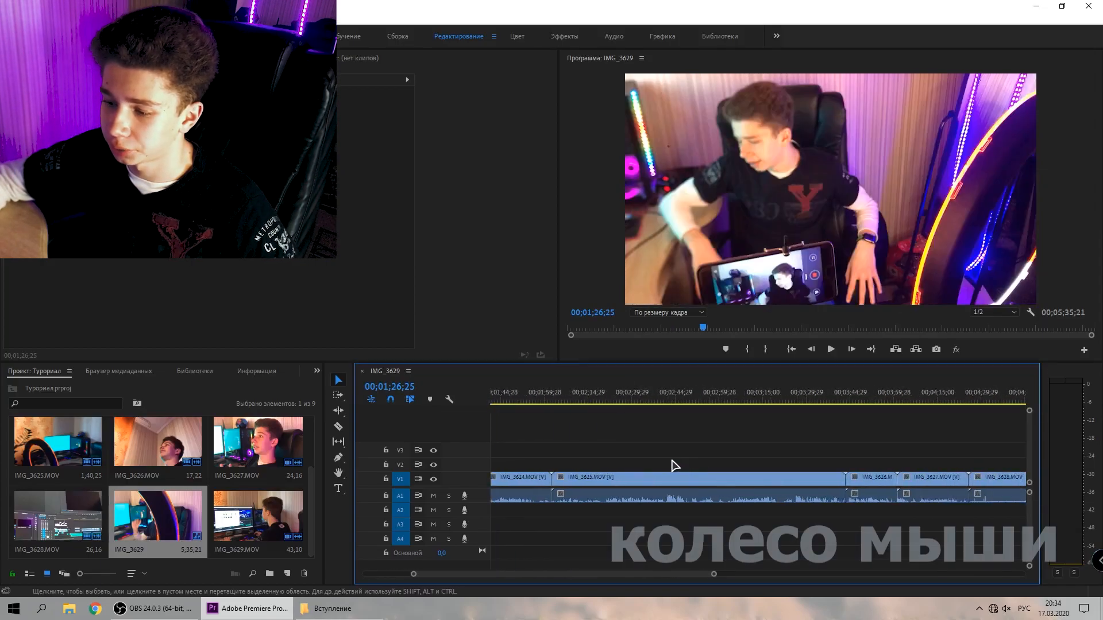
pyautogui.scroll(3, 674, 464)
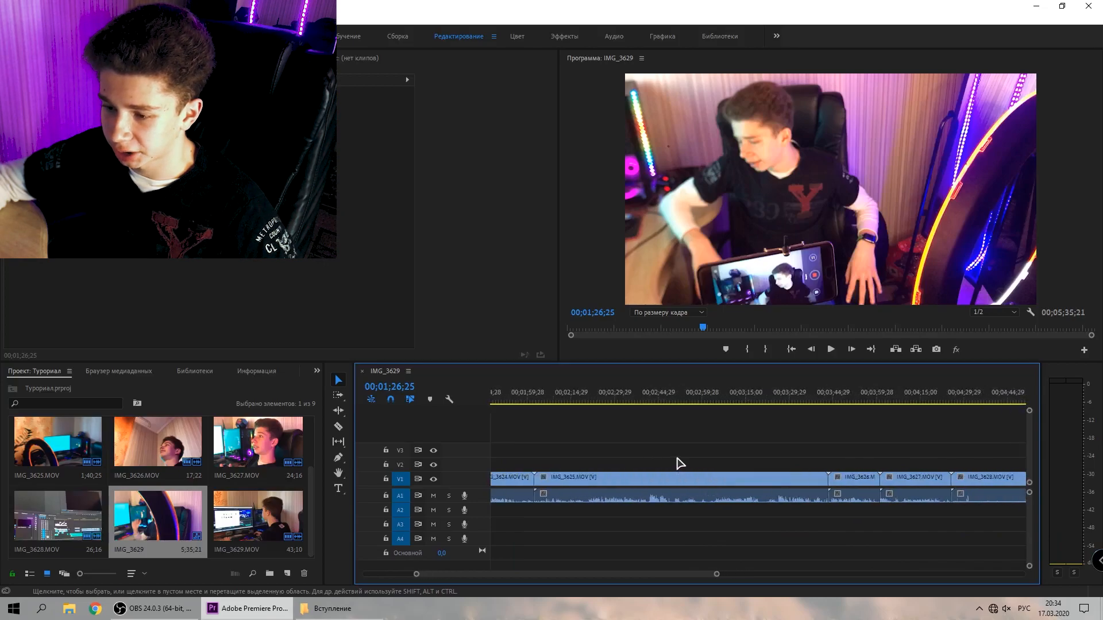
pyautogui.scroll(-5, 681, 461)
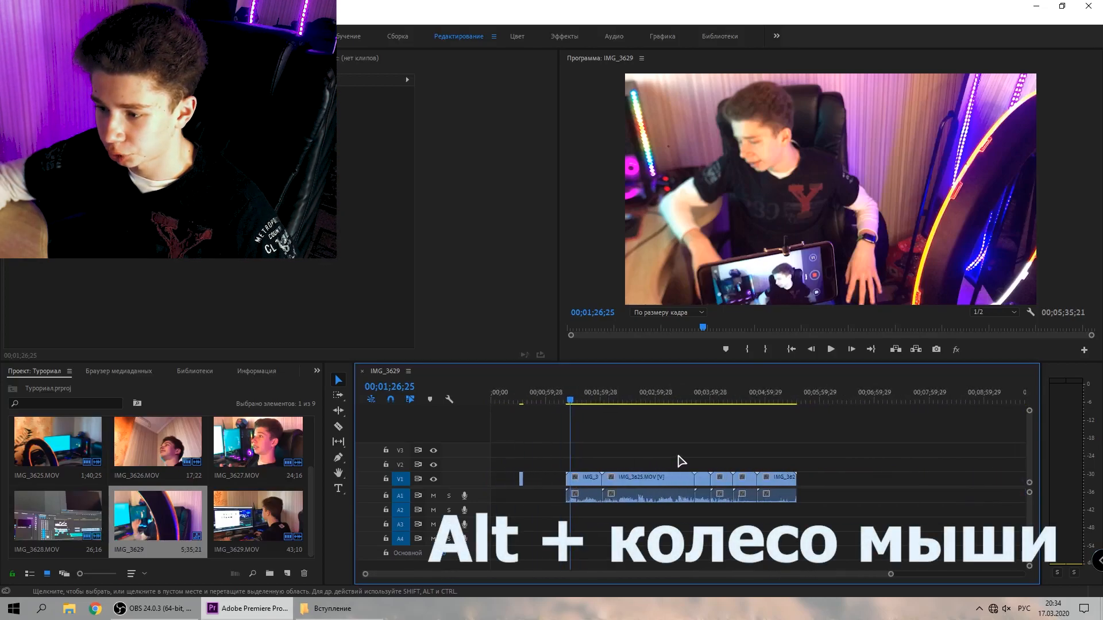
pyautogui.scroll(-3, 680, 461)
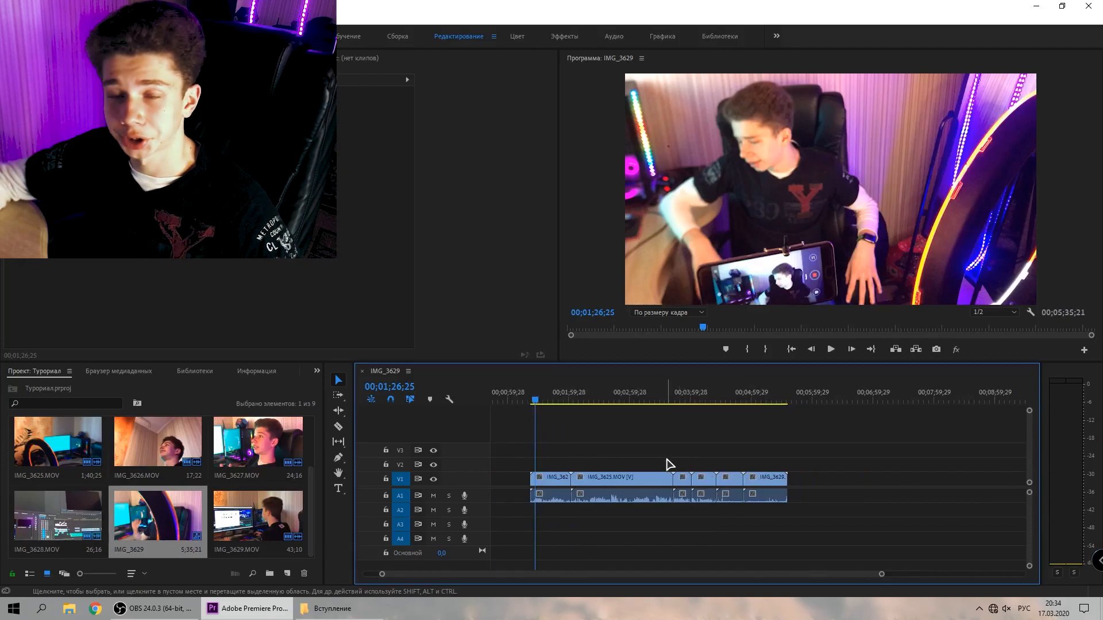
pyautogui.scroll(2, 667, 464)
pyautogui.scroll(-4, 667, 466)
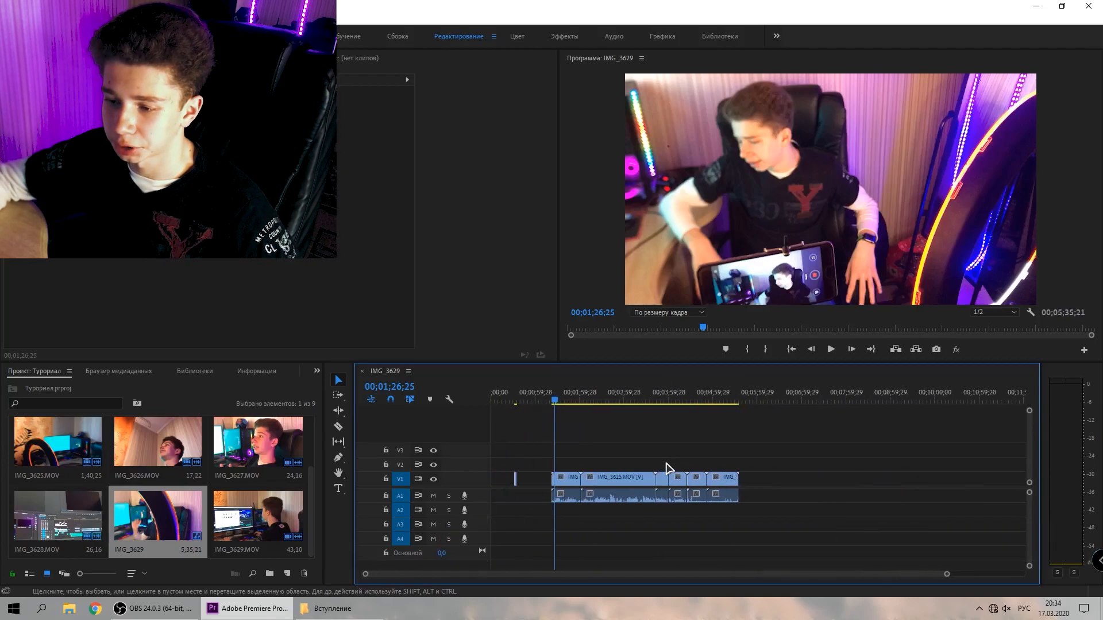
pyautogui.scroll(3, 546, 488)
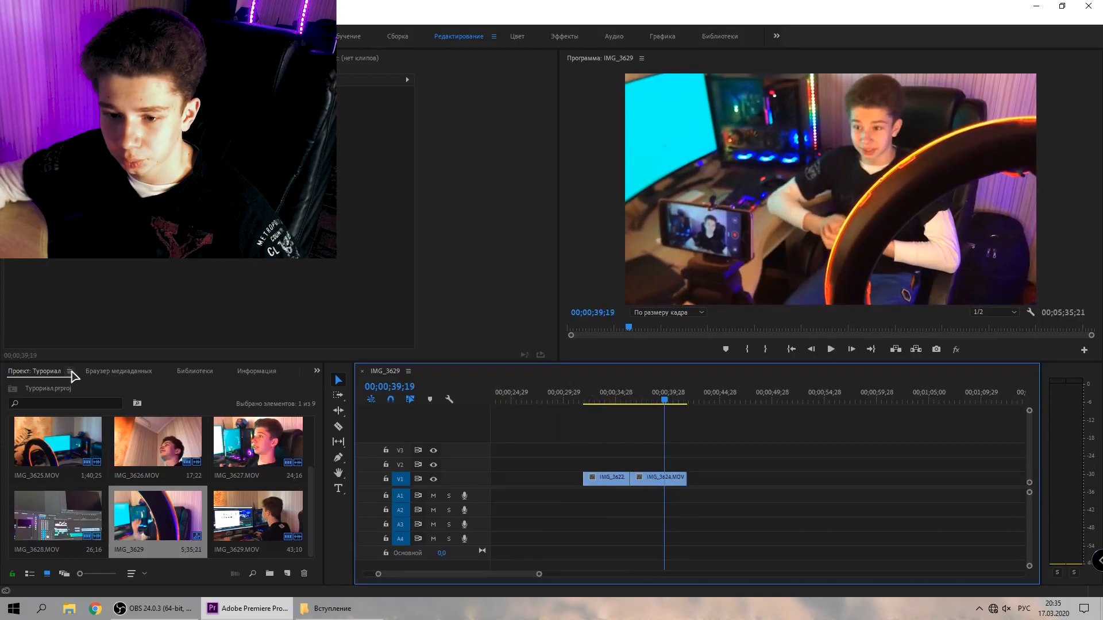
# Open the effects library and expand its video transitions (Видеопереходы) and the dissolve group (Растворение) inside.
pyautogui.scroll(-4, 247, 377)
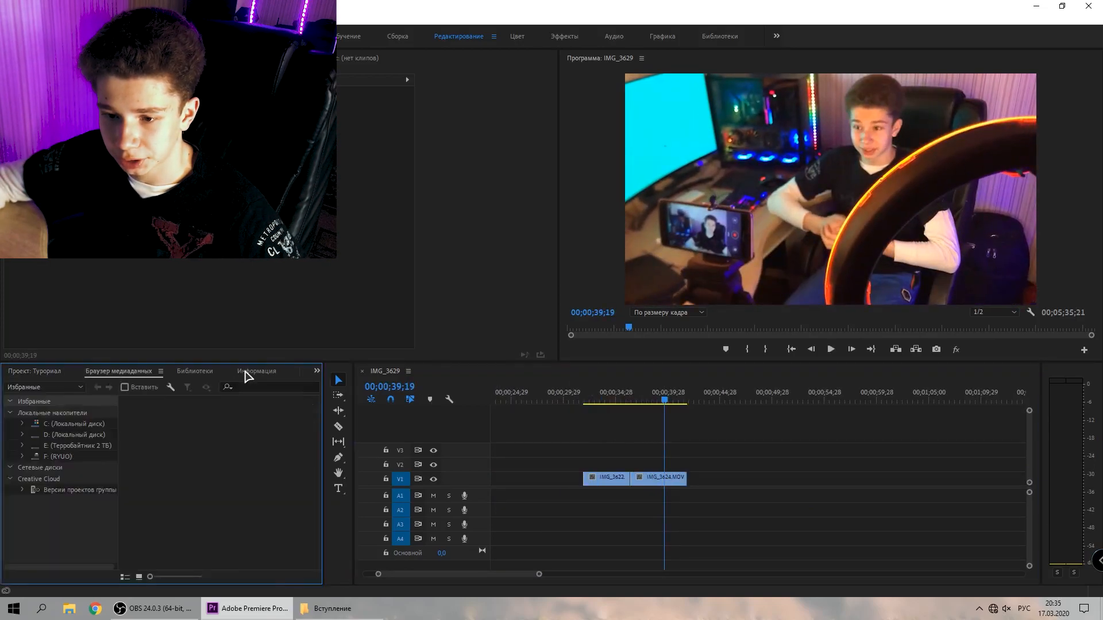
pyautogui.scroll(3, 102, 378)
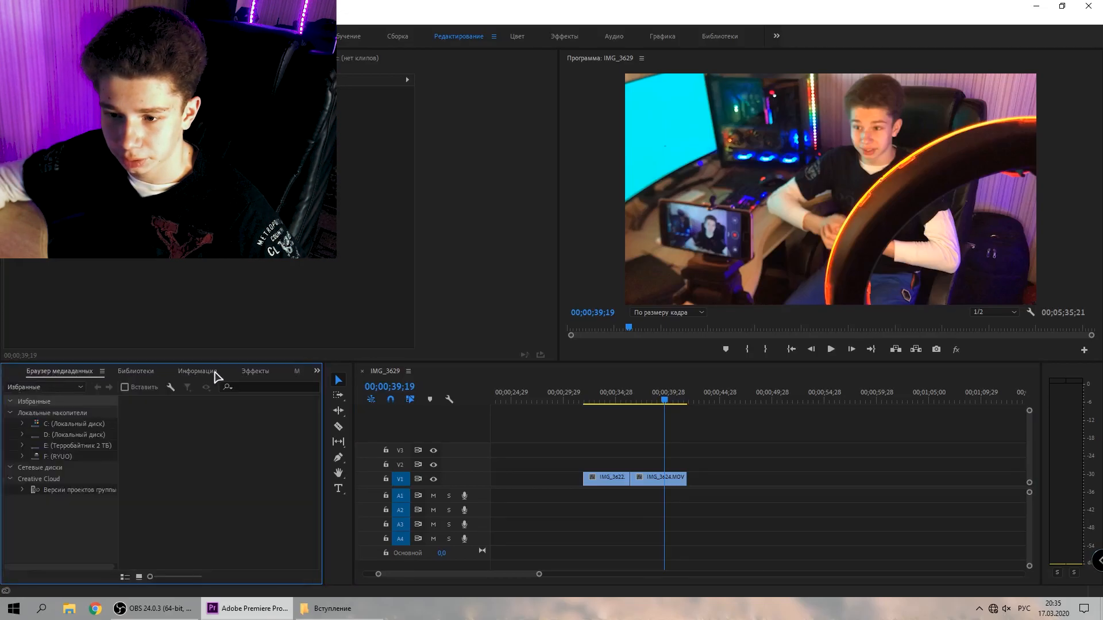
pyautogui.click(253, 373)
pyautogui.scroll(-2, 248, 377)
pyautogui.scroll(2, 246, 379)
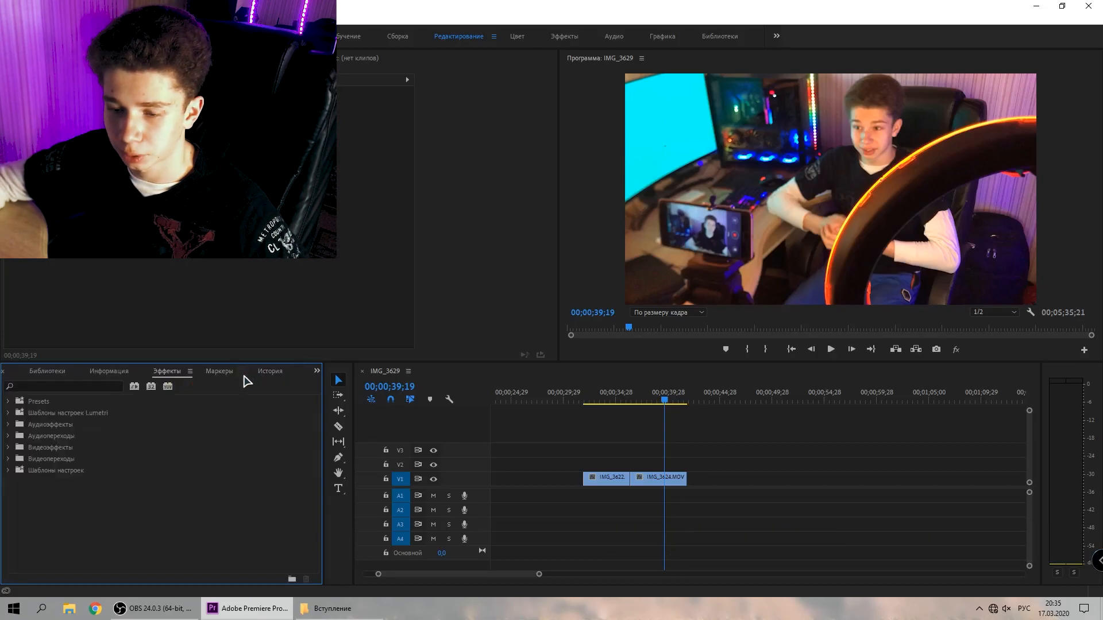
pyautogui.click(53, 460)
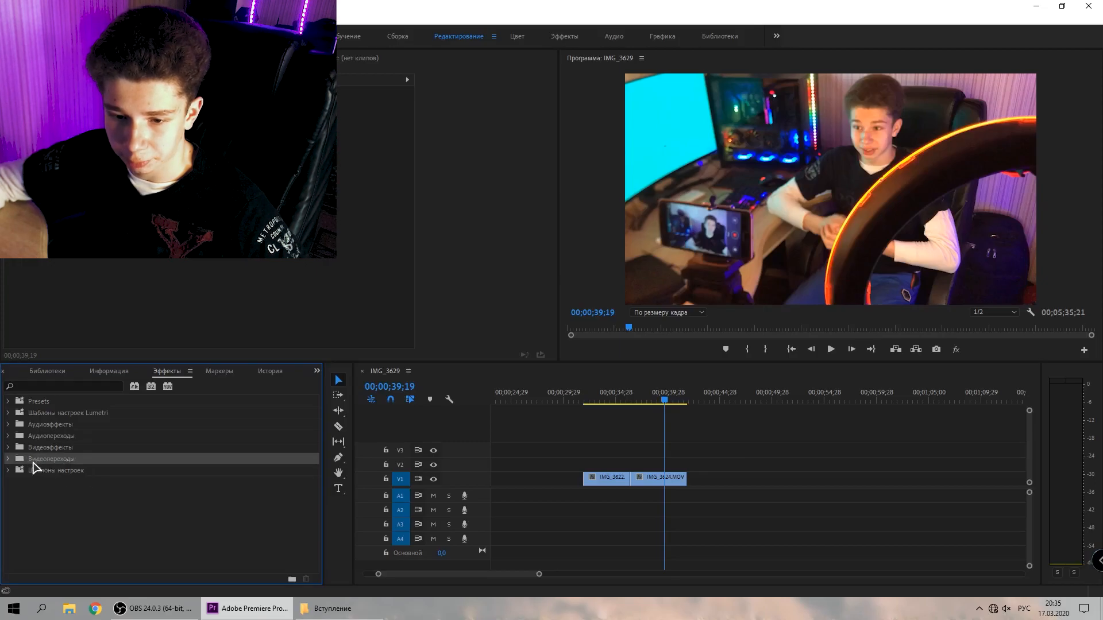
pyautogui.doubleClick(33, 463)
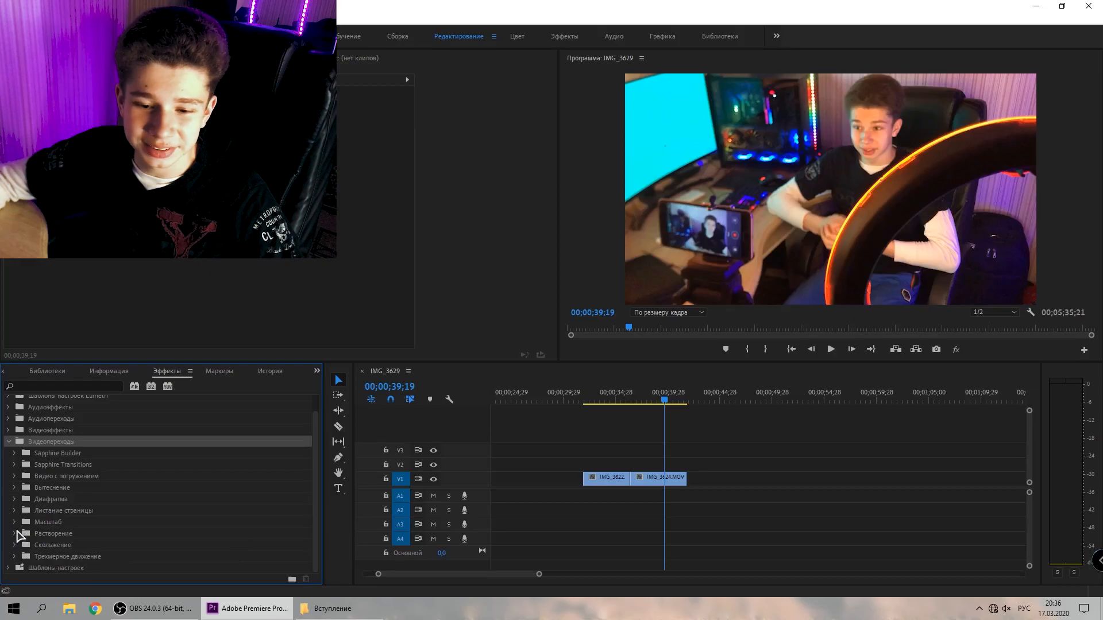
pyautogui.click(13, 535)
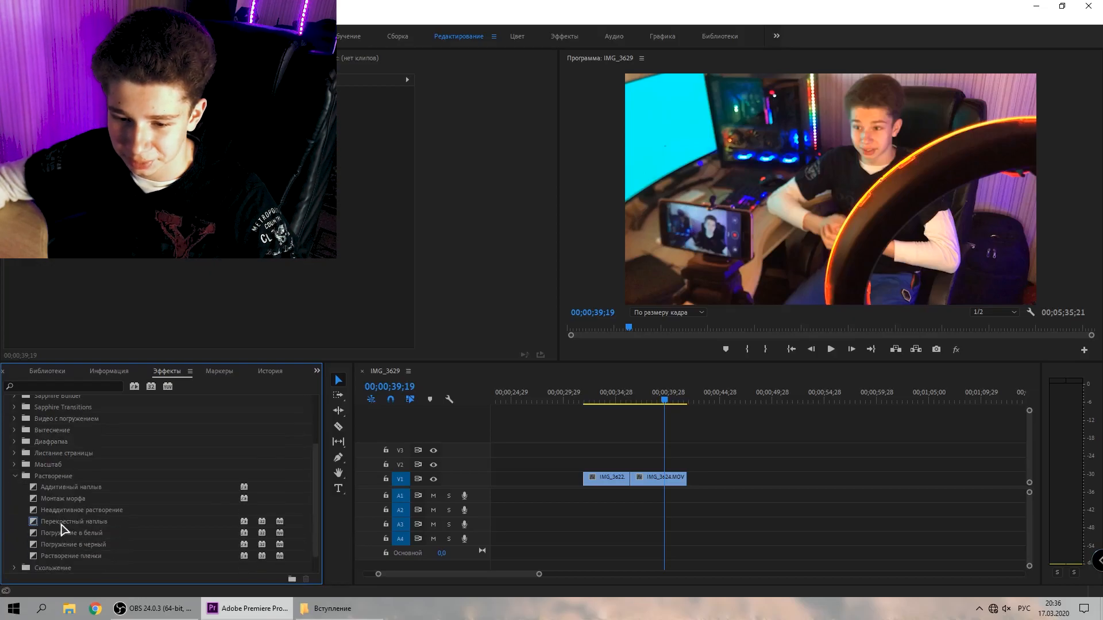
# Apply the Перекрестный наплыв transition at the cut between IMG_3622.MOV and IMG_3624.MOV.
pyautogui.moveTo(62, 524); pyautogui.dragTo(408, 513)
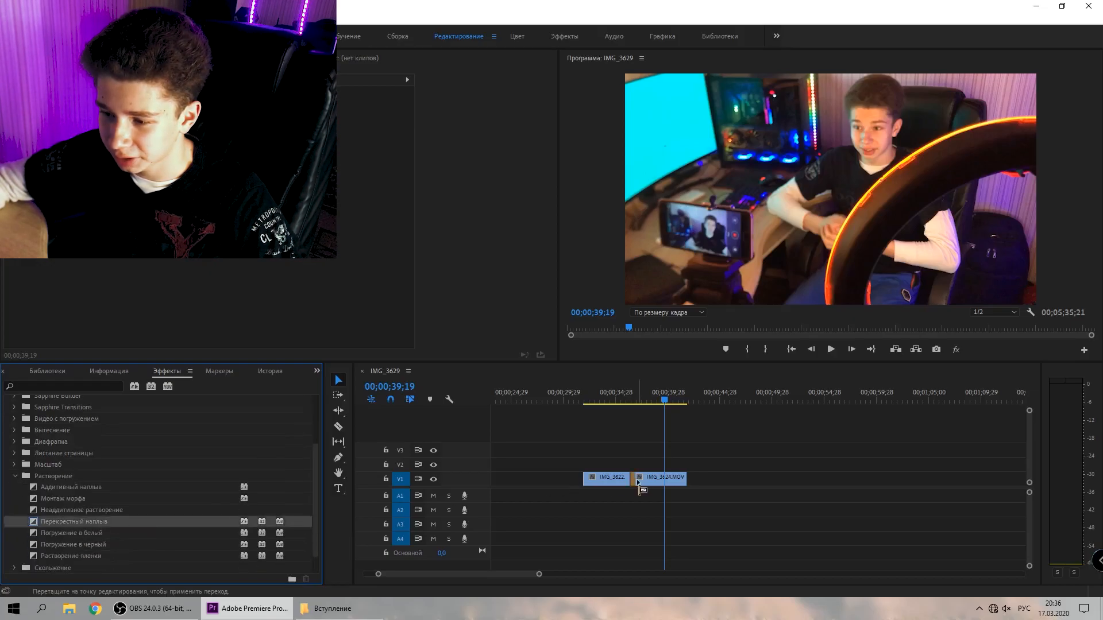
pyautogui.moveTo(631, 483); pyautogui.dragTo(634, 484)
pyautogui.scroll(3, 595, 484)
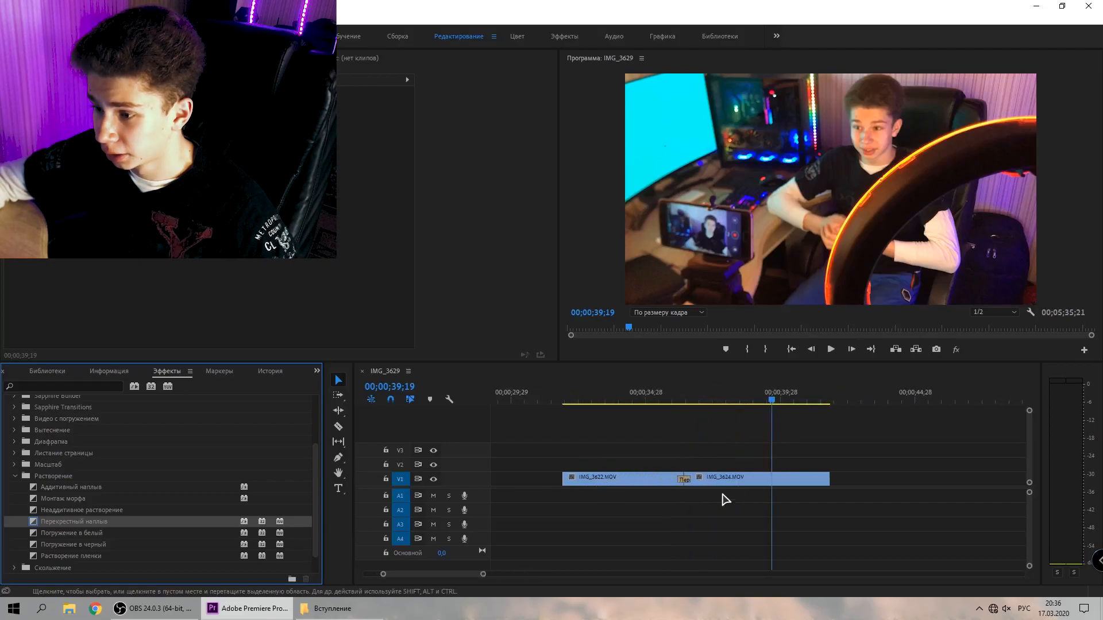
# Play back the Перекрестный наплыв transition between the two clips and stop at 00;00;37;13.
pyautogui.click(681, 401)
pyautogui.press('space')
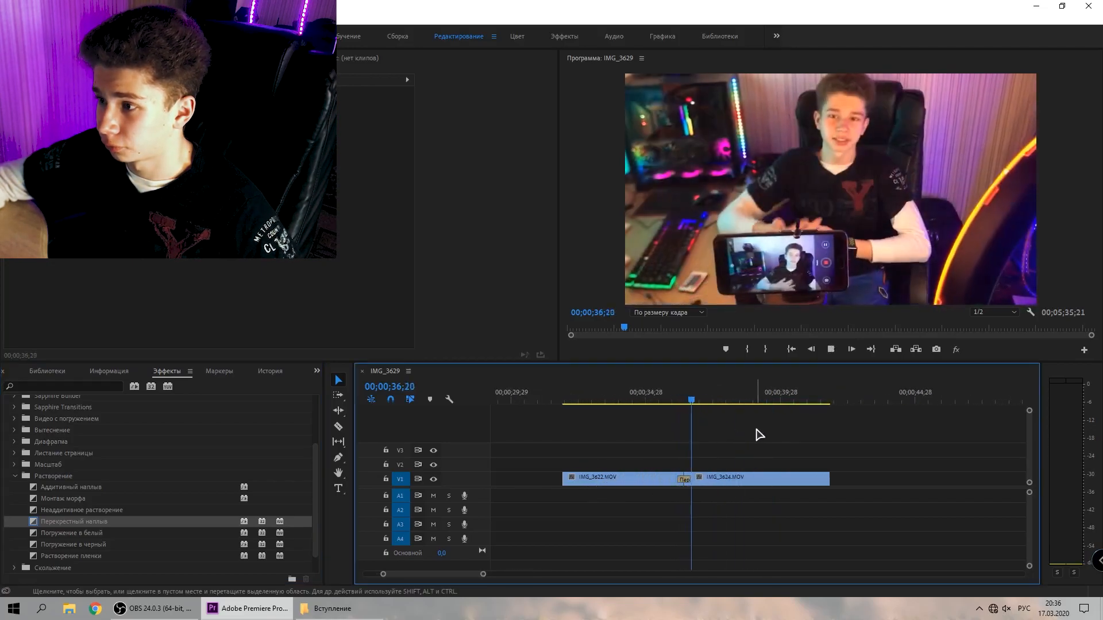
pyautogui.press('space')
# Delete the transition between IMG_3622.MOV and IMG_3624.MOV and place the playhead at 00;00;36;10.
pyautogui.click(684, 482)
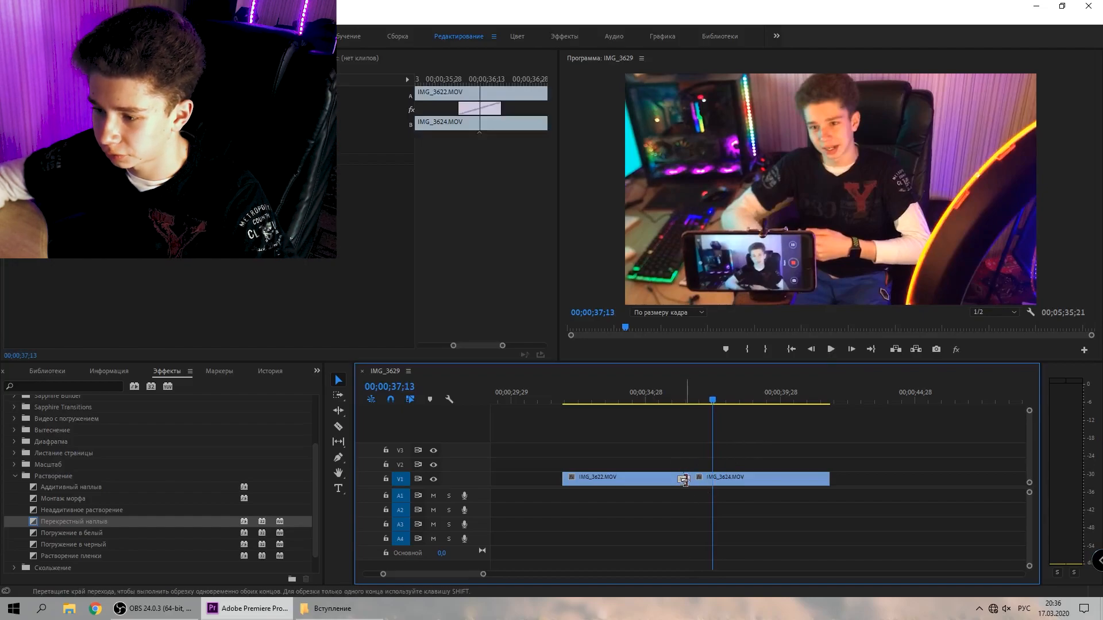
pyautogui.press('Delete')
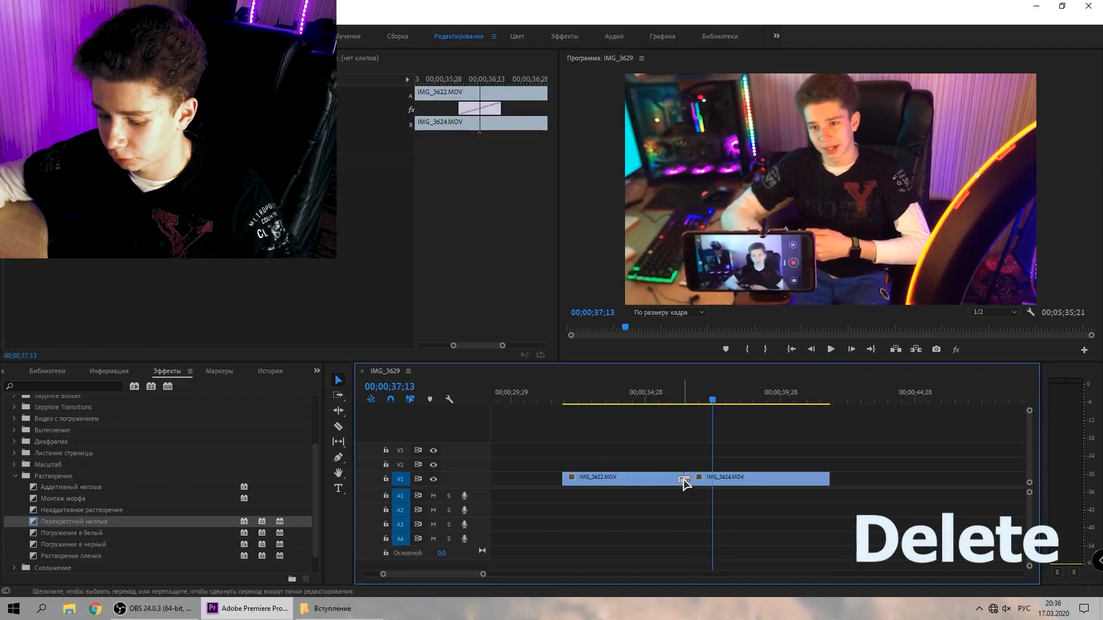
pyautogui.click(672, 402)
pyautogui.moveTo(673, 404); pyautogui.dragTo(683, 403)
# Look through the Растворение transitions and scrub across the cut between IMG_3622.MOV and IMG_3624.MOV.
pyautogui.scroll(-1, 78, 482)
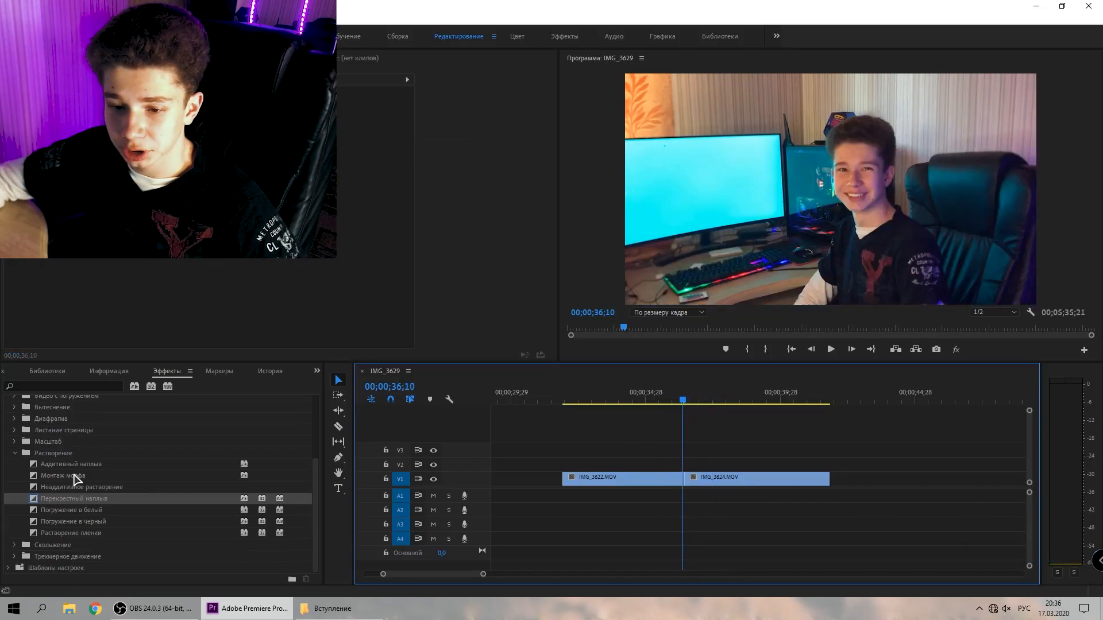
pyautogui.click(70, 468)
pyautogui.click(82, 500)
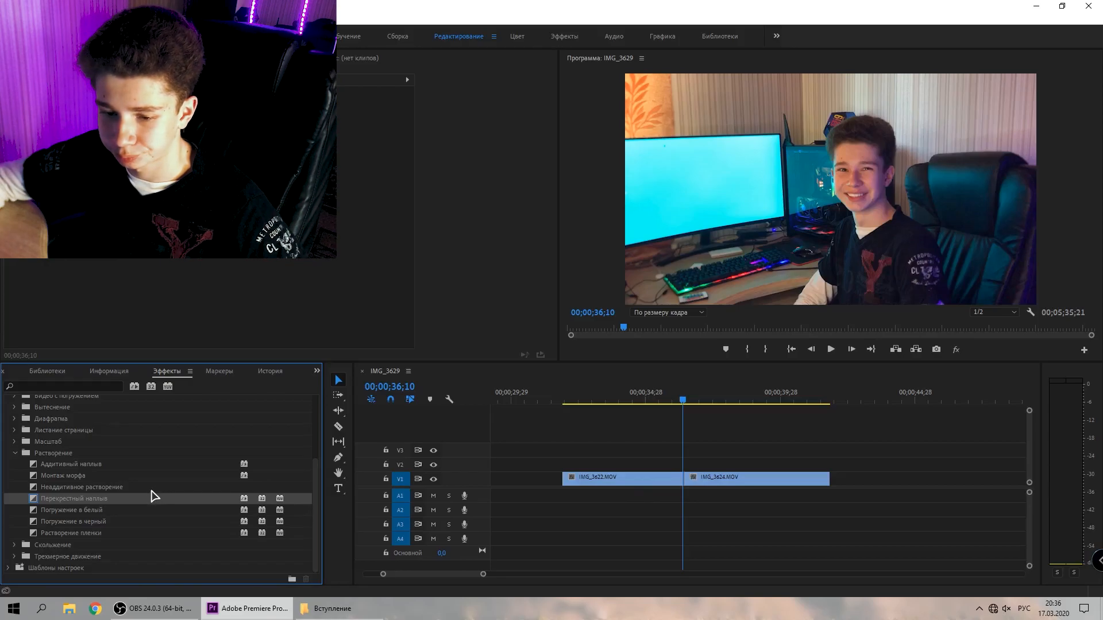
pyautogui.moveTo(690, 403); pyautogui.dragTo(650, 402)
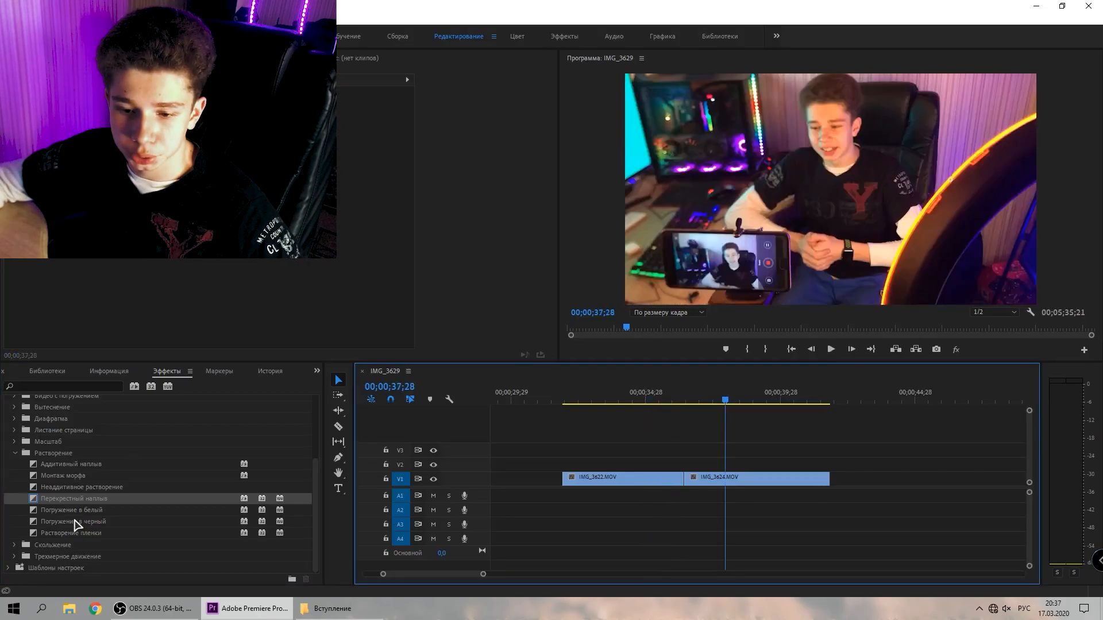
# Apply the Погружение в белый transition at the cut between IMG_3622.MOV and IMG_3624.MOV and play it back.
pyautogui.moveTo(75, 510); pyautogui.dragTo(480, 486)
pyautogui.moveTo(675, 481); pyautogui.dragTo(676, 482)
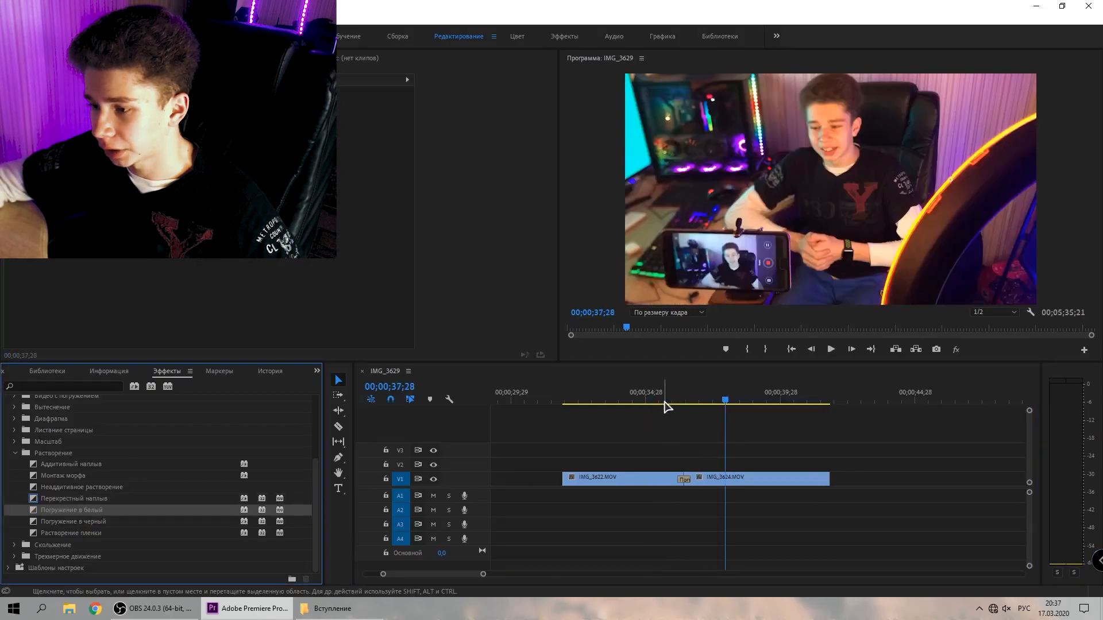
pyautogui.click(664, 401)
pyautogui.press('space')
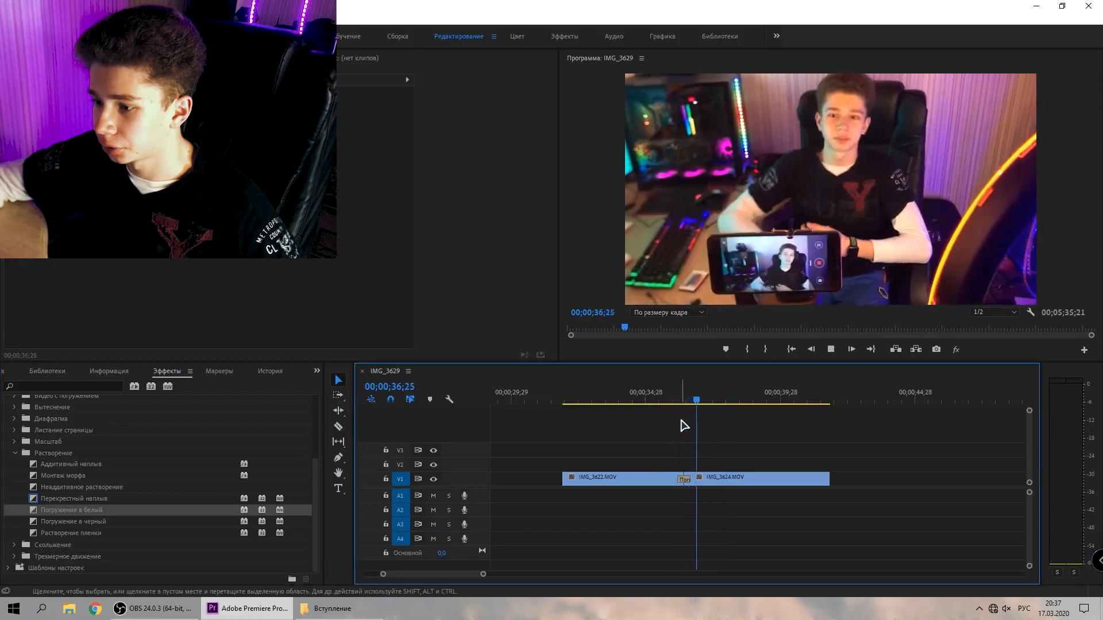
# Apply the Погружение в черный transition to the end of IMG_3624.MOV and play back the clip's ending.
pyautogui.press('space')
pyautogui.click(675, 482)
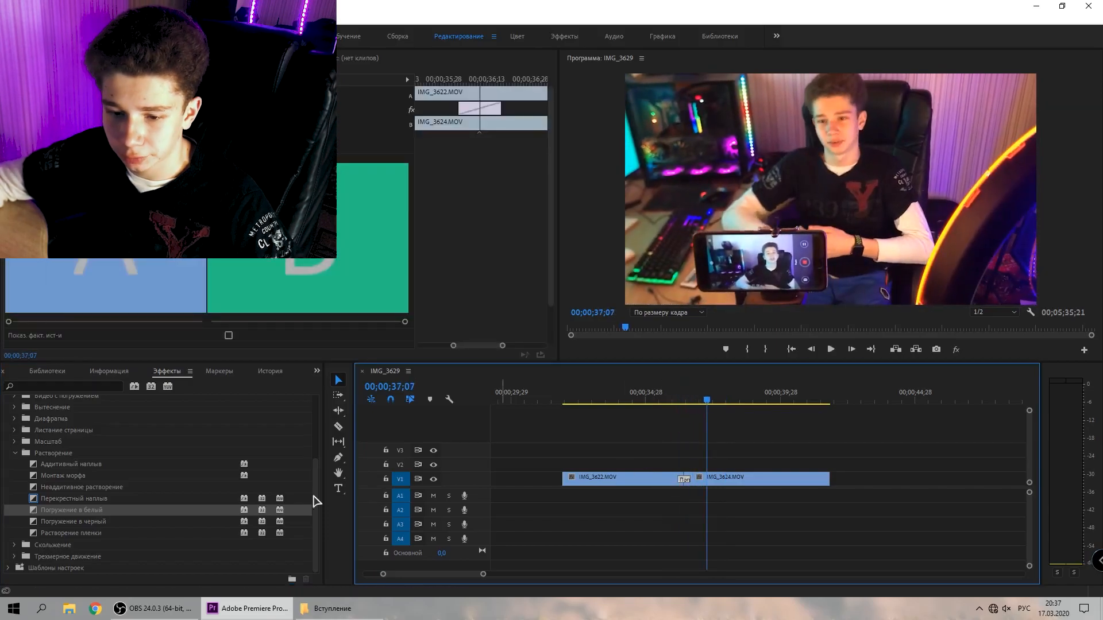
pyautogui.click(94, 522)
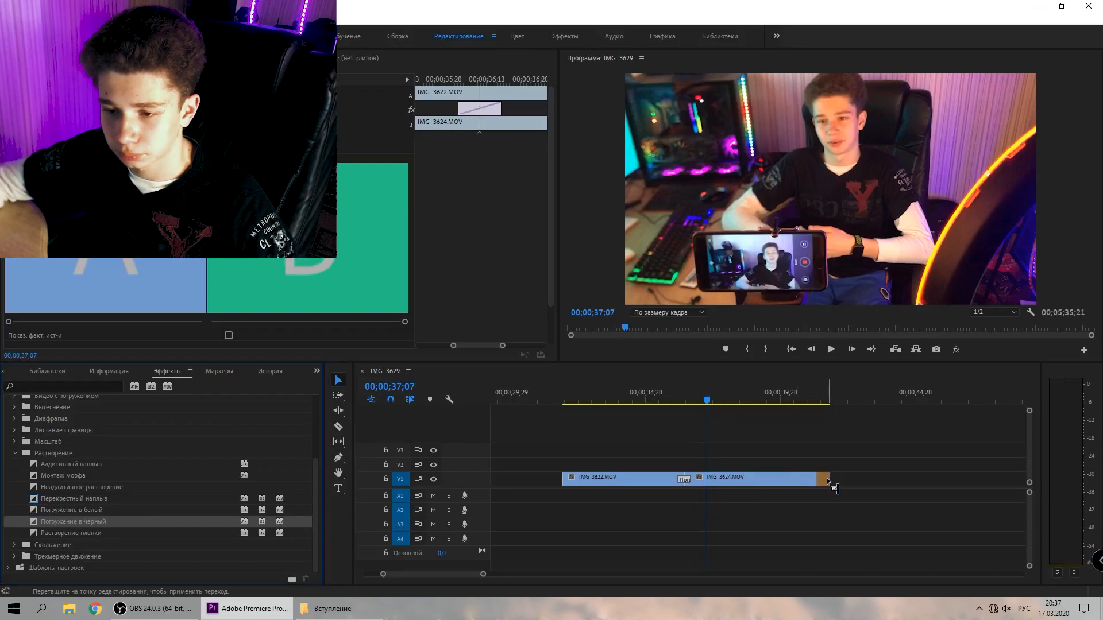
pyautogui.moveTo(827, 483); pyautogui.dragTo(829, 482)
pyautogui.click(813, 480)
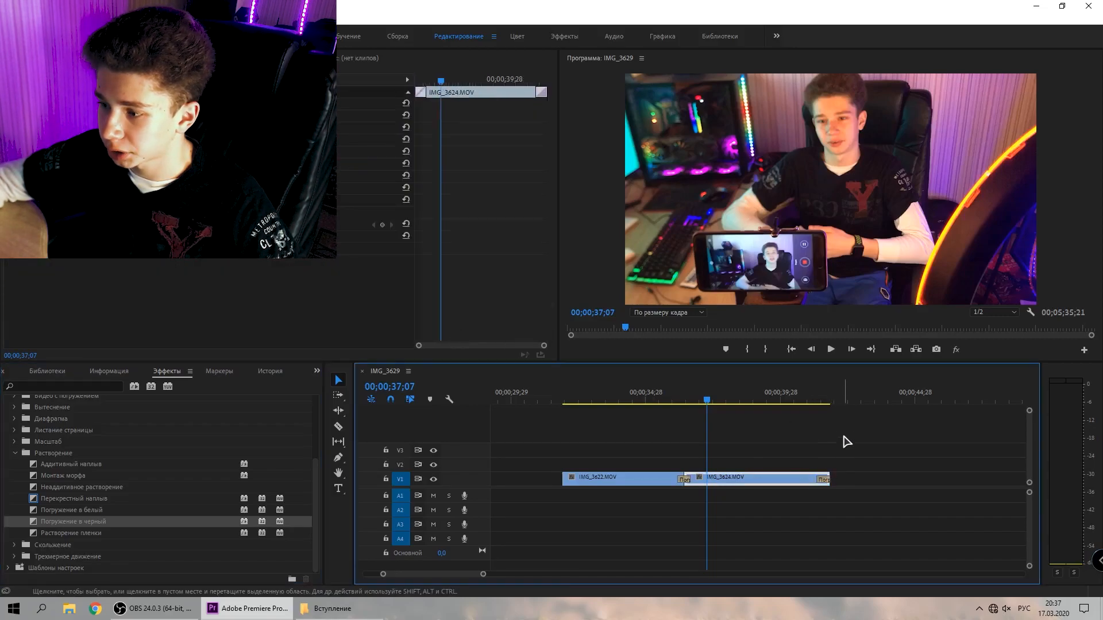
pyautogui.click(819, 400)
pyautogui.press('space')
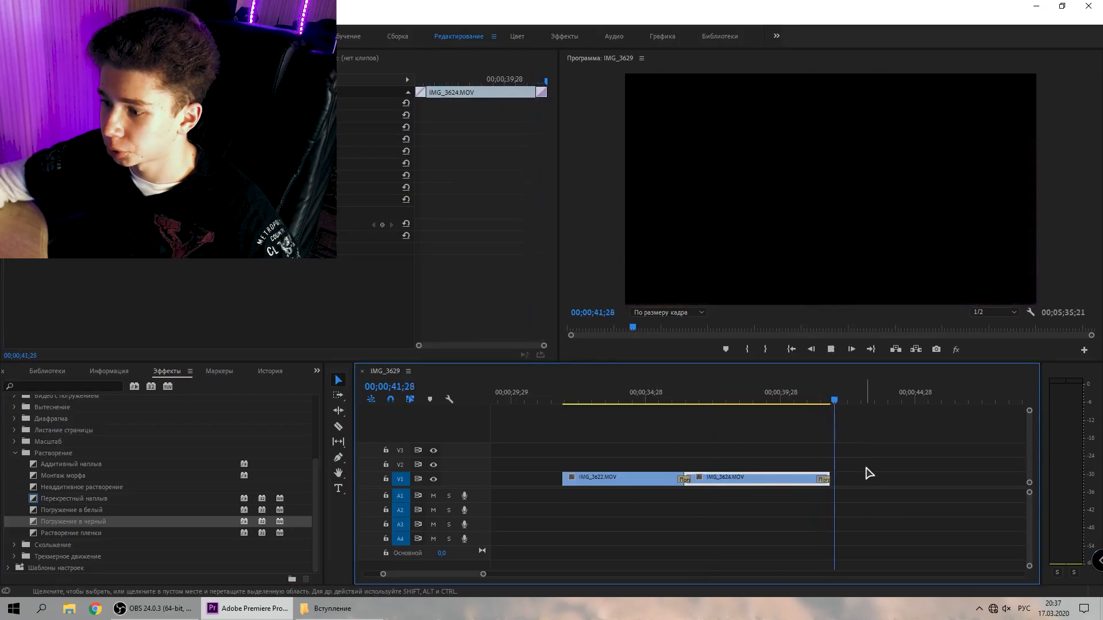
pyautogui.press('space')
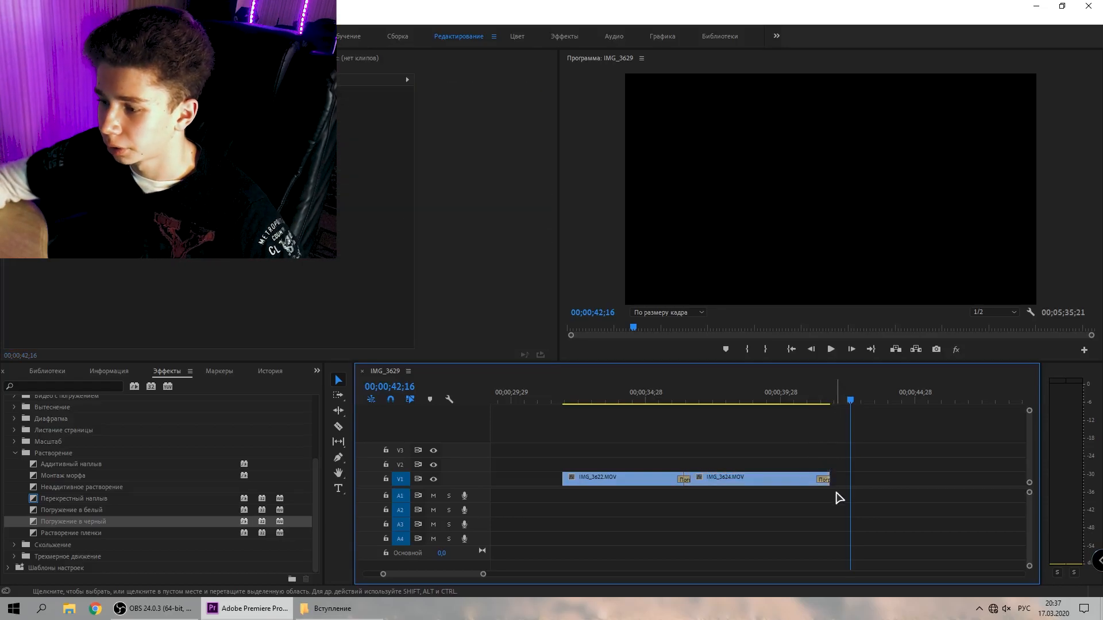
# Lengthen the Погружение в черный transition so it starts at about 00;00;39;15, and play back the slower fade.
pyautogui.click(825, 480)
pyautogui.scroll(2, 824, 480)
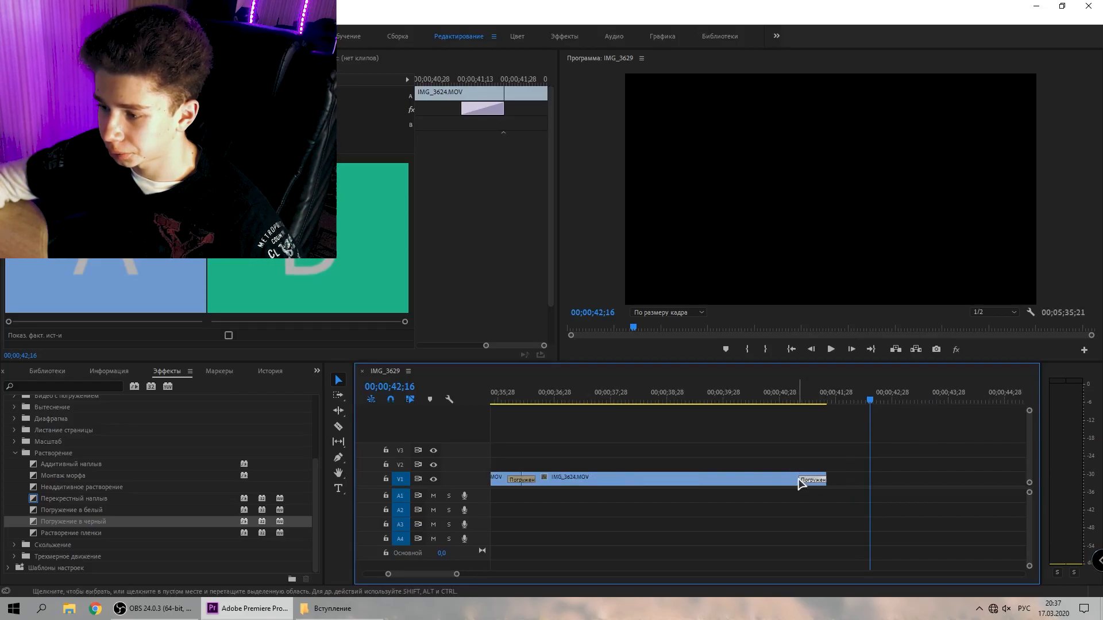
pyautogui.moveTo(802, 479); pyautogui.dragTo(702, 481)
pyautogui.click(692, 401)
pyautogui.press('space')
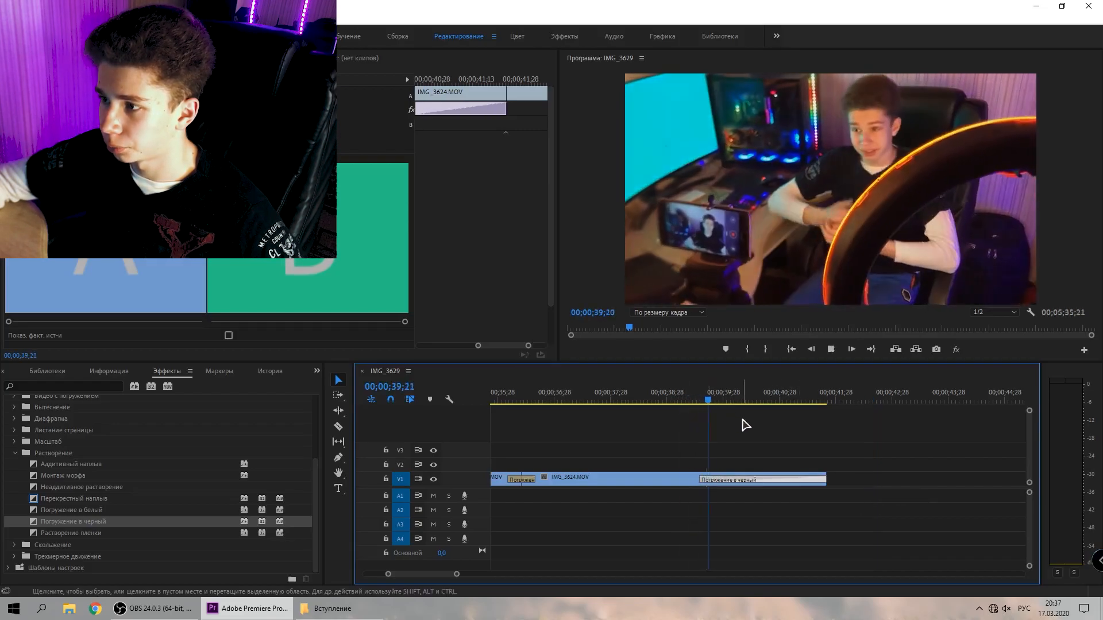
pyautogui.press('-')
pyautogui.press('-')
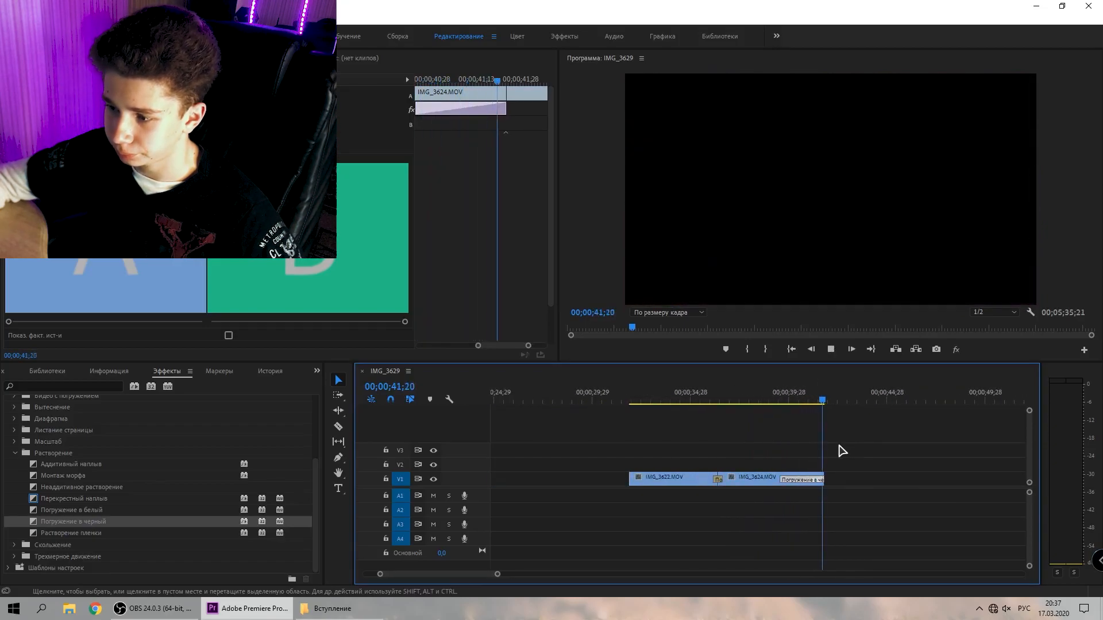
pyautogui.press('space')
# Extend the Погружение в белый transition between IMG_3622.MOV and IMG_3624.MOV to about 00;00;02;08 and play it back.
pyautogui.scroll(4, 738, 480)
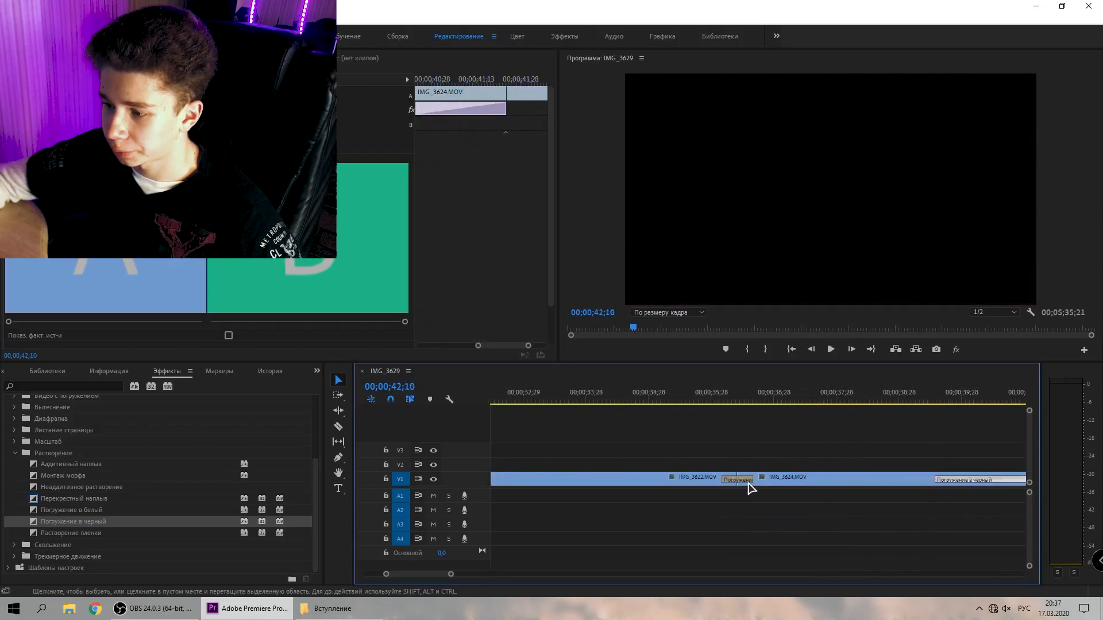
pyautogui.moveTo(750, 481); pyautogui.dragTo(765, 481)
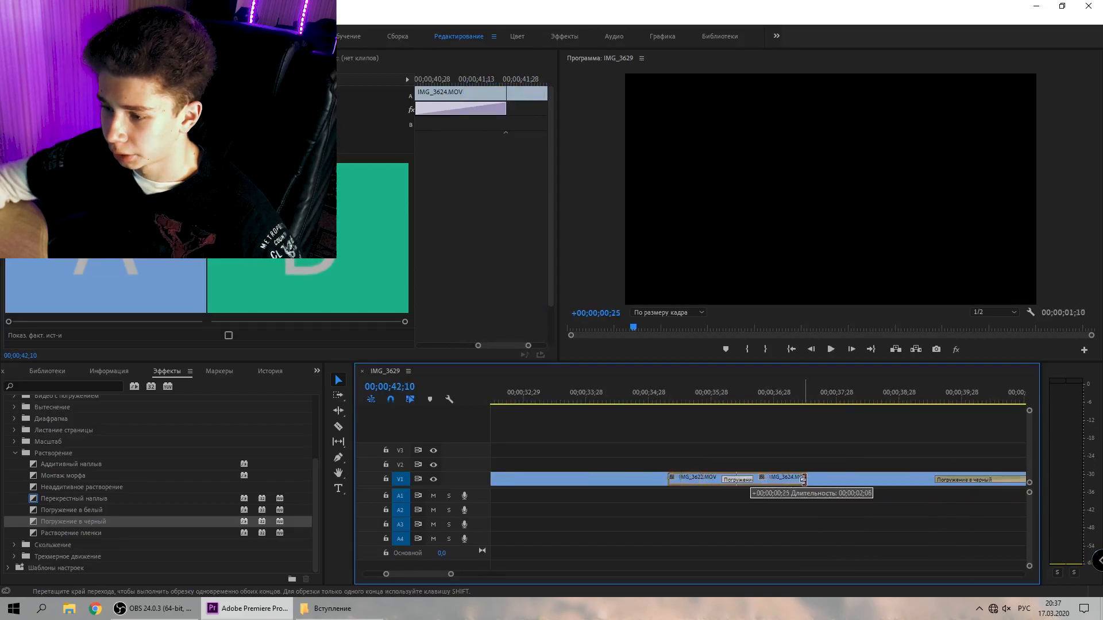
pyautogui.moveTo(803, 480); pyautogui.dragTo(805, 480)
pyautogui.click(674, 394)
pyautogui.press('space')
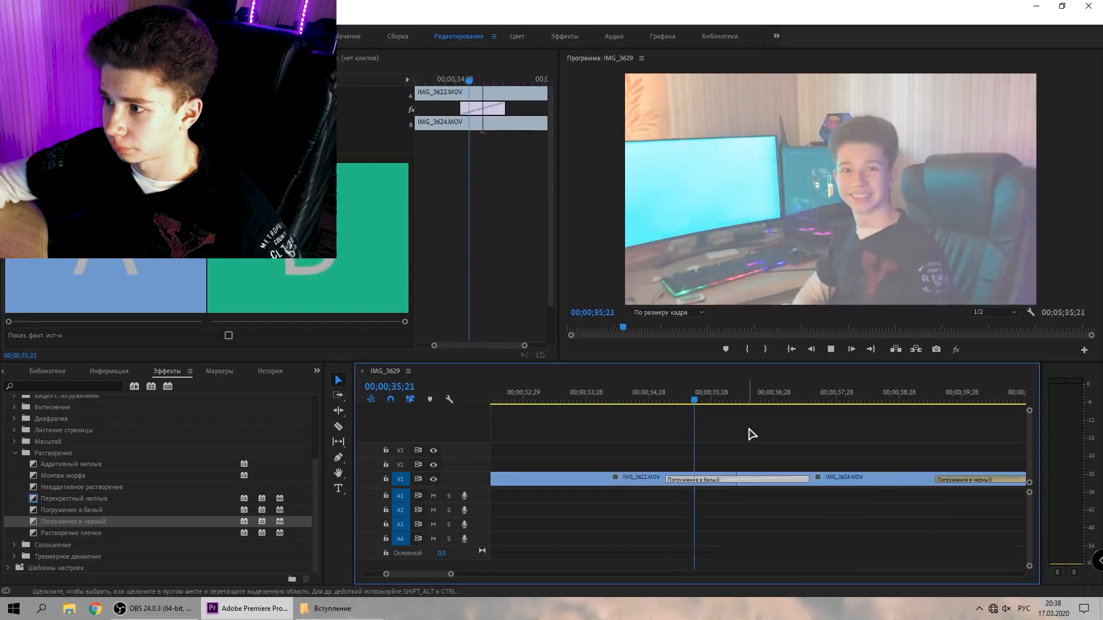
# Add the IMG_3633.MOV clip to tracks V1 and A1 at about 00;04;09 and play it back.
pyautogui.scroll(-3, 787, 465)
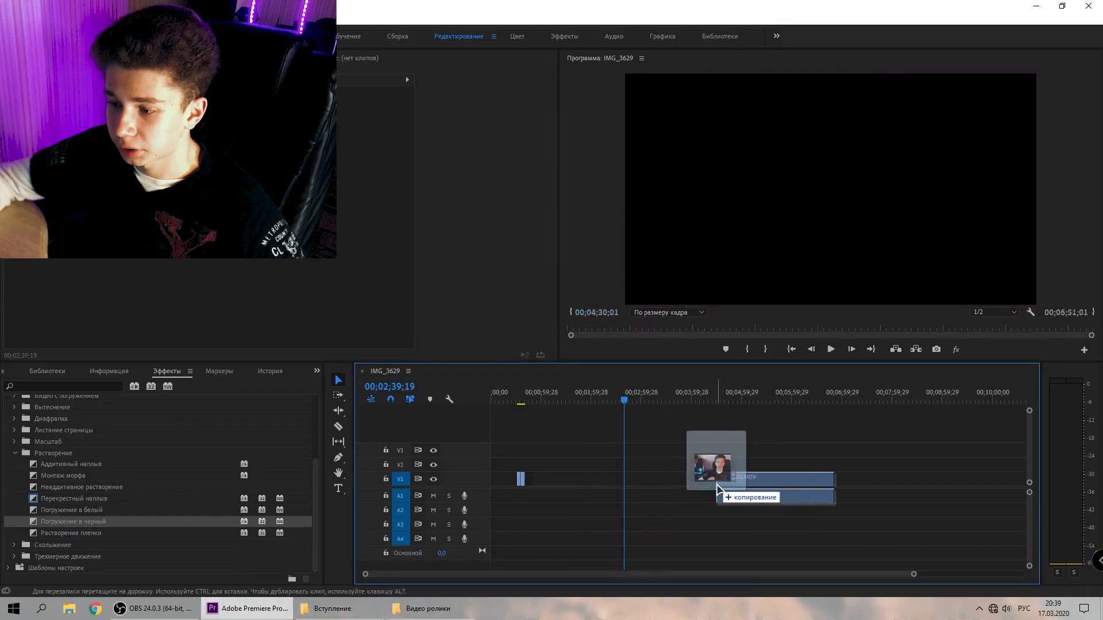
pyautogui.moveTo(716, 490); pyautogui.dragTo(699, 493)
pyautogui.moveTo(625, 394); pyautogui.dragTo(610, 401)
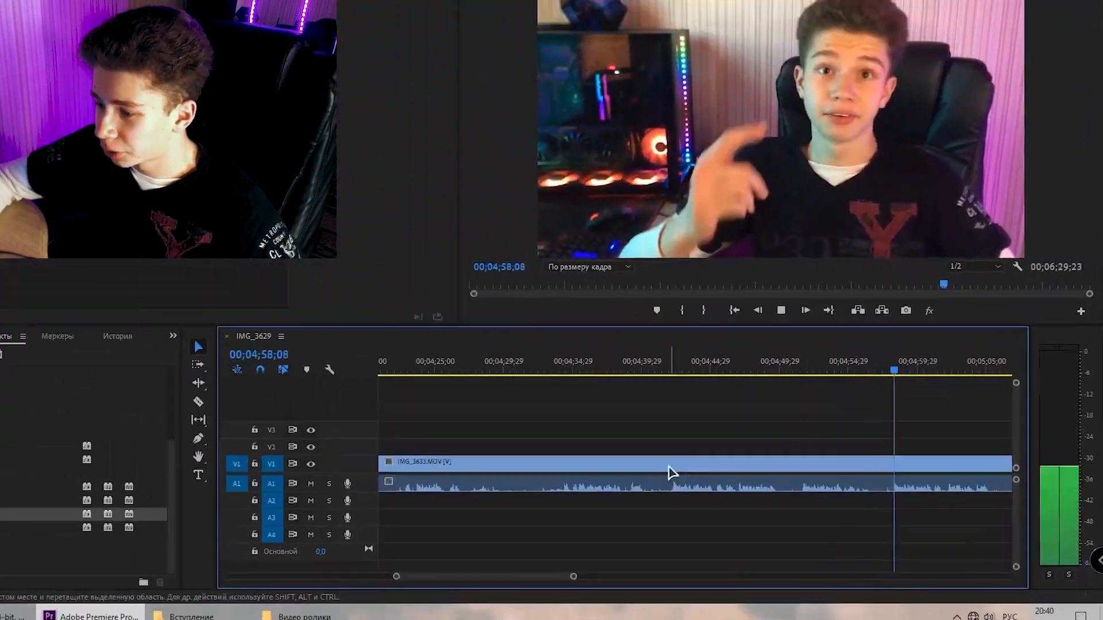
pyautogui.press('-')
pyautogui.press('-')
pyautogui.press('-')
pyautogui.press('-')
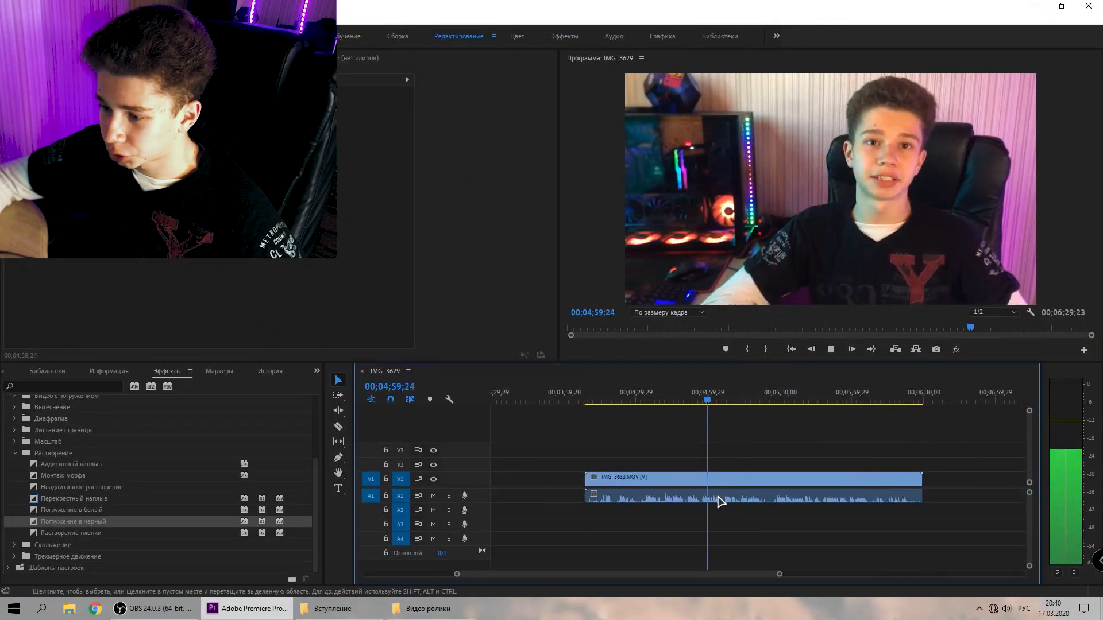
# Increase the audio gain of the IMG_3633.MOV clip.
pyautogui.click(715, 497)
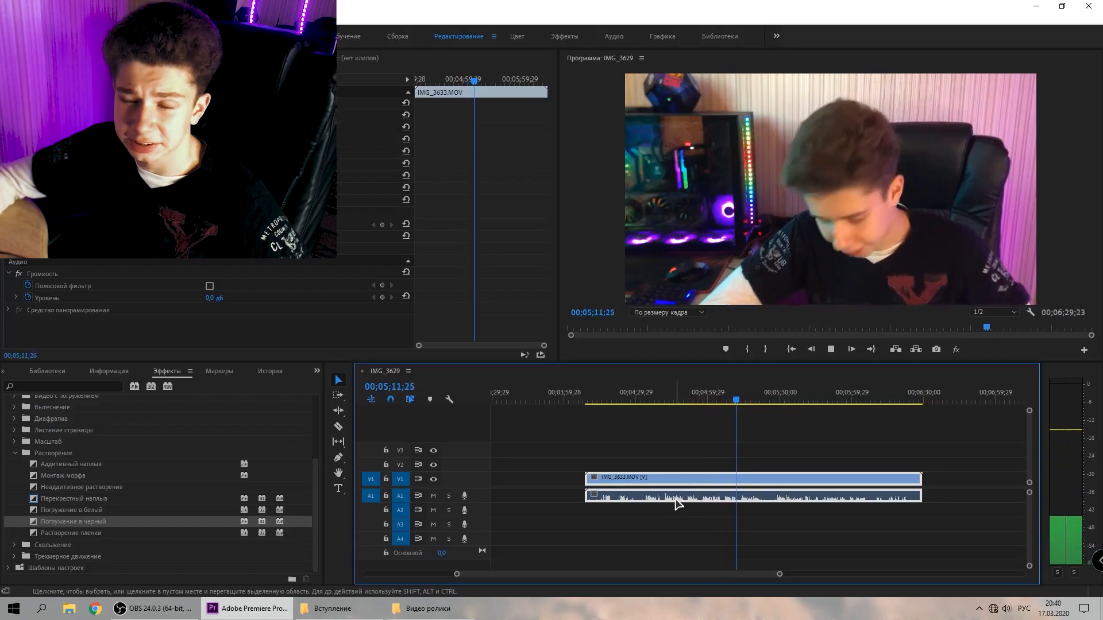
pyautogui.rightClick(673, 495)
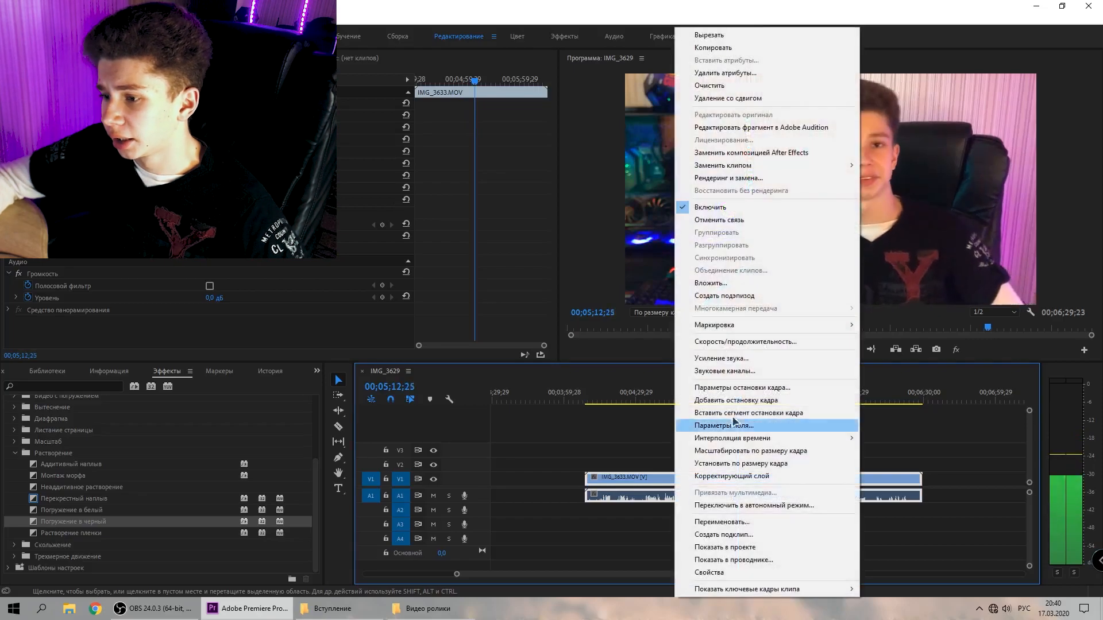
pyautogui.click(726, 358)
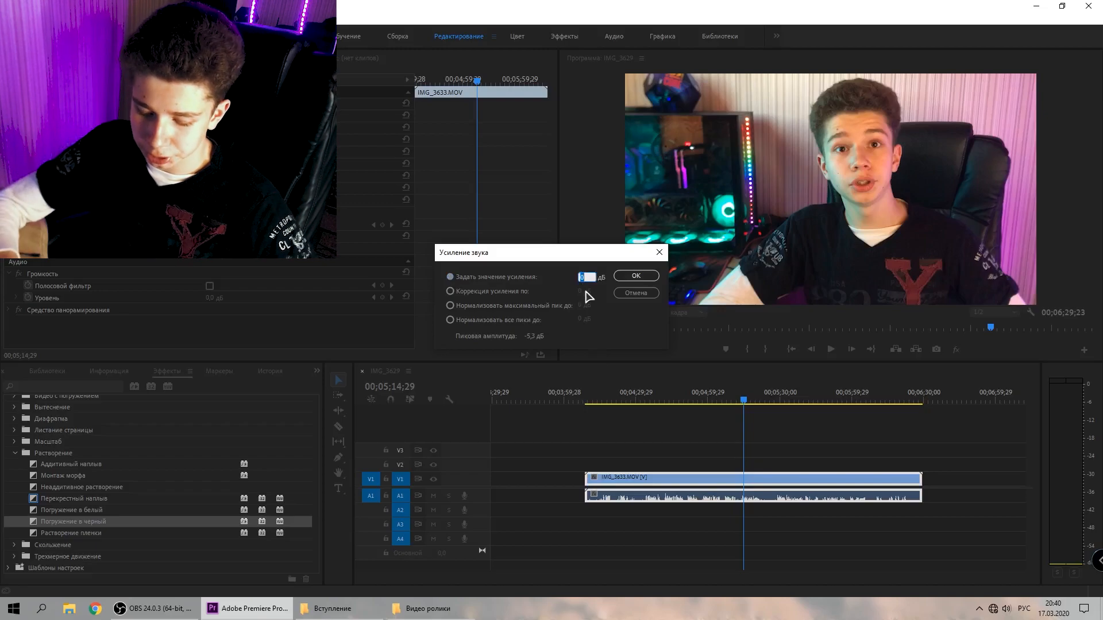
pyautogui.press('Return')
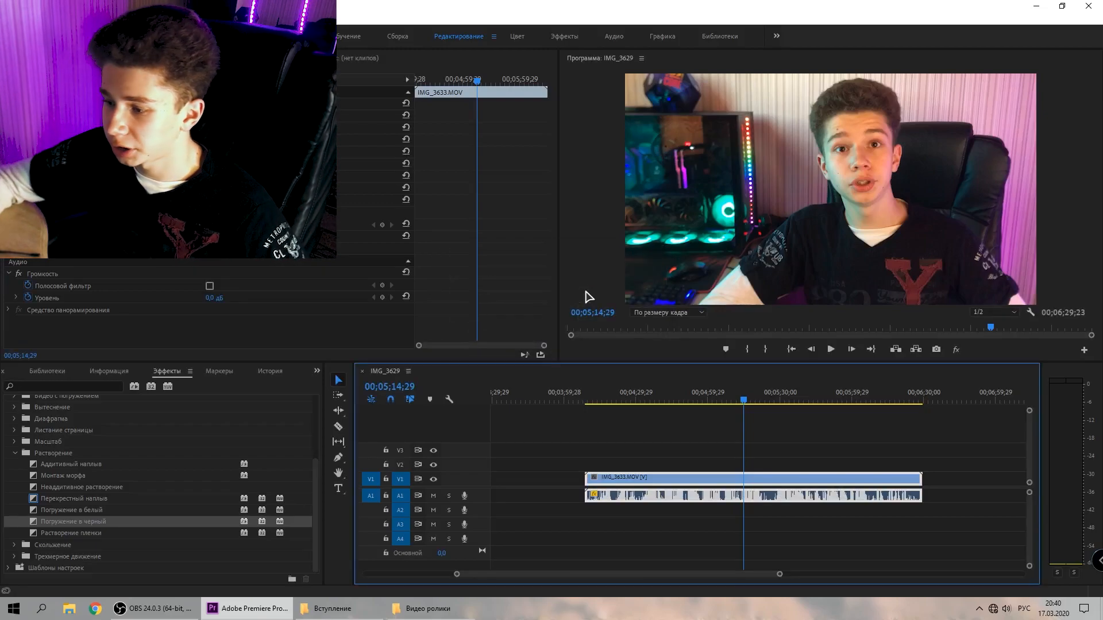
# Play back the amplified audio of IMG_3633.MOV, checking the level meters and the system speaker volume.
pyautogui.scroll(3, 759, 477)
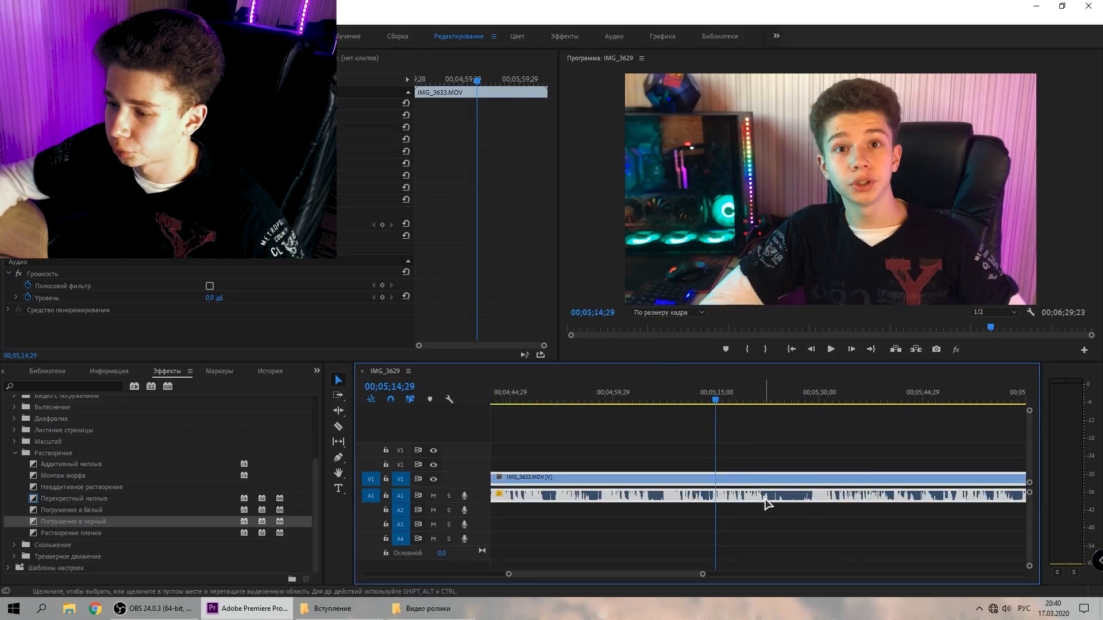
pyautogui.press('space')
pyautogui.scroll(-1, 753, 506)
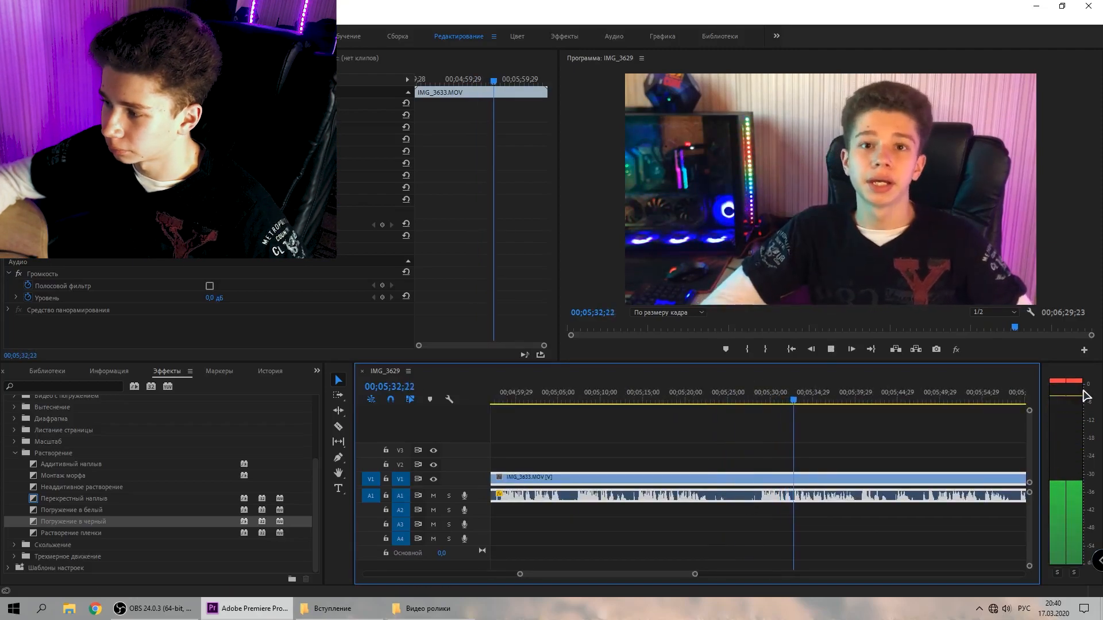
pyautogui.press('-')
pyautogui.press('-')
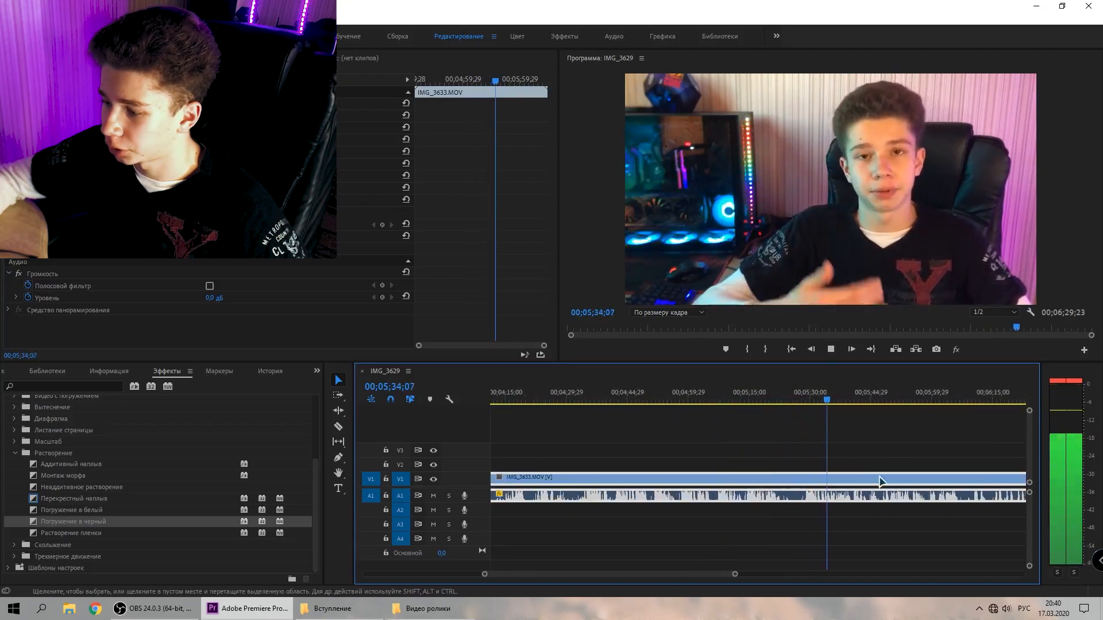
pyautogui.click(994, 608)
pyautogui.click(1006, 609)
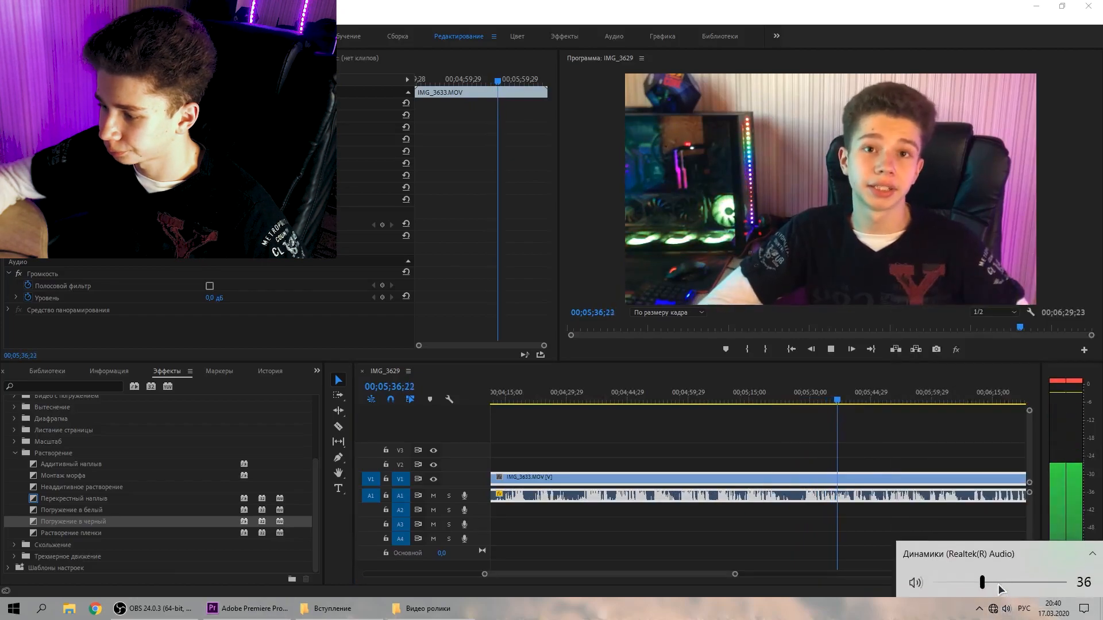
pyautogui.click(795, 462)
pyautogui.press('-')
pyautogui.press('-')
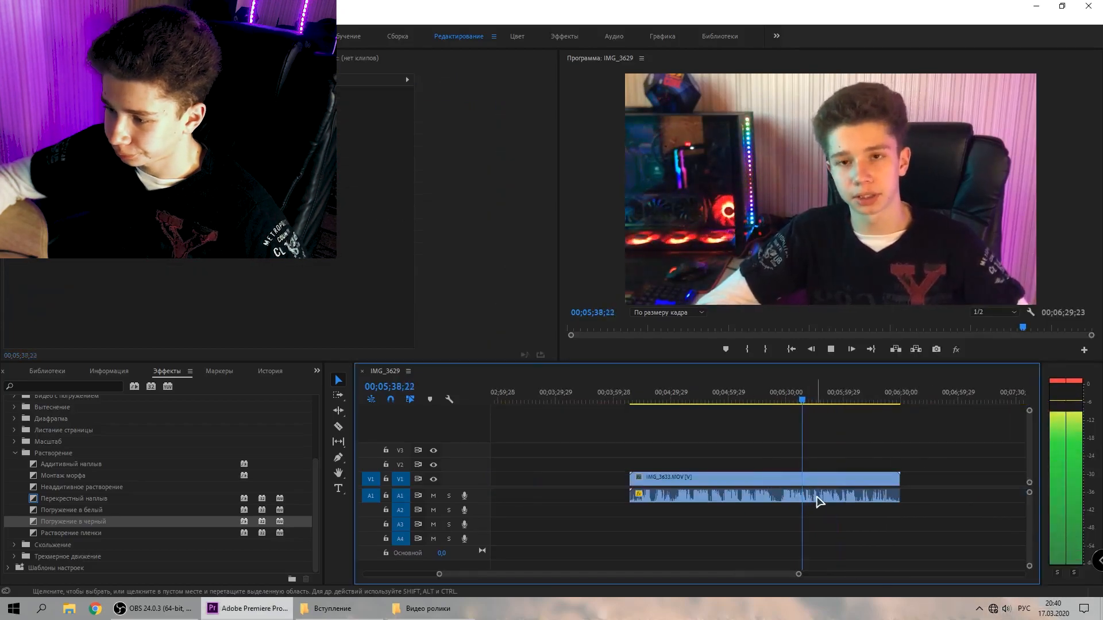
pyautogui.press('=')
pyautogui.press('space')
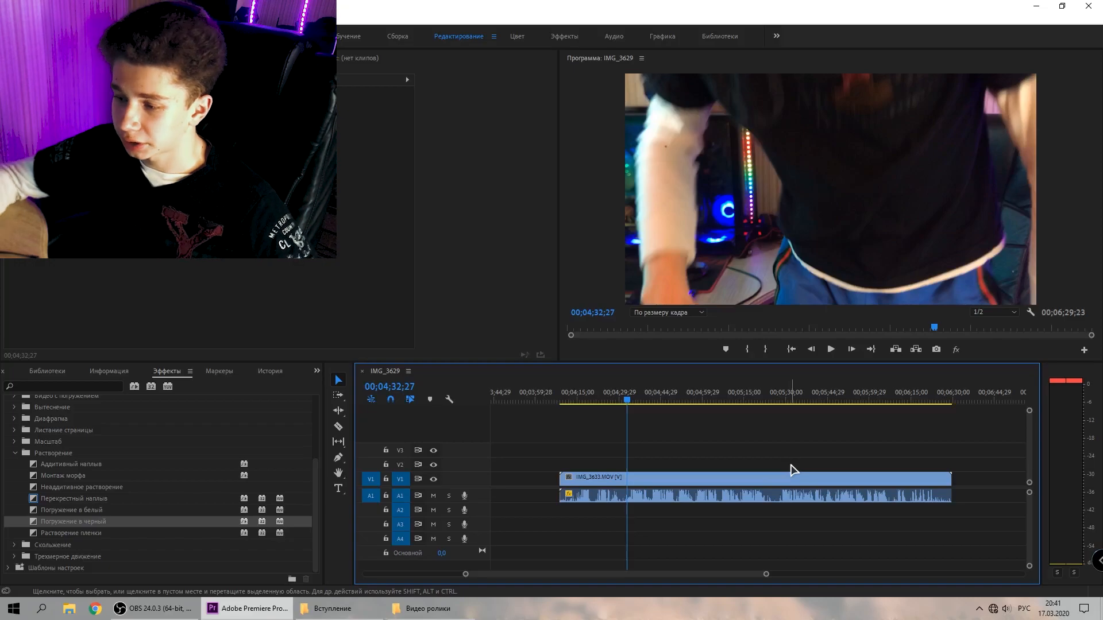
# Place the playhead at 00;00;34;10 and select the Стабилизатор деформации effect in the Искажение group of Видеоэффекты.
pyautogui.moveTo(606, 397)
pyautogui.mouseDown()
pyautogui.moveTo(587, 396)
pyautogui.moveTo(601, 400)
pyautogui.mouseUp()
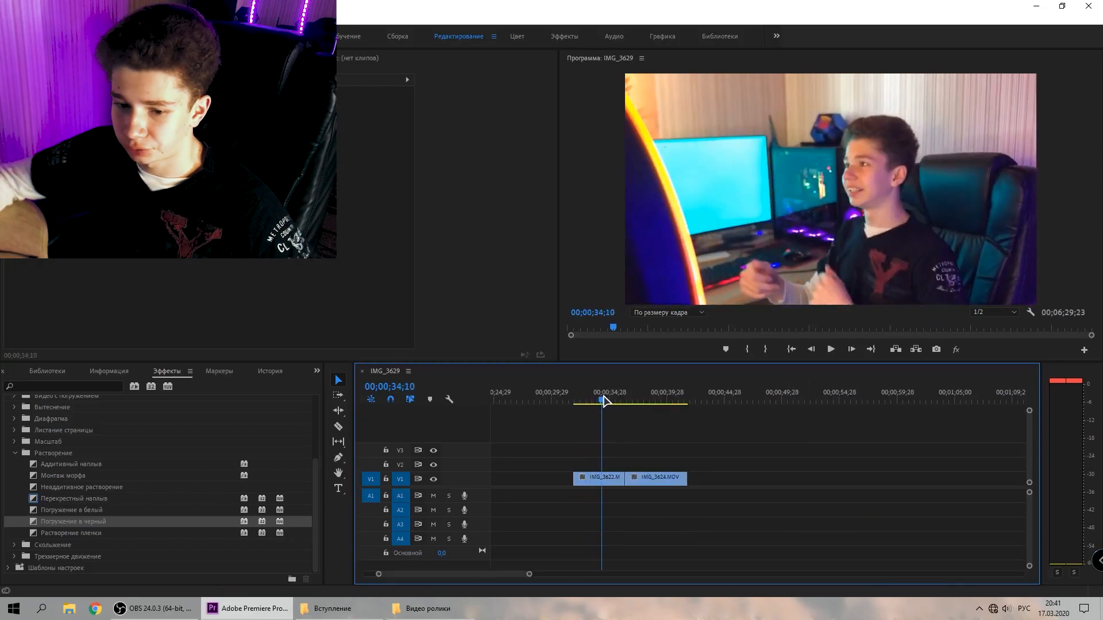
pyautogui.click(15, 455)
pyautogui.scroll(3, 70, 478)
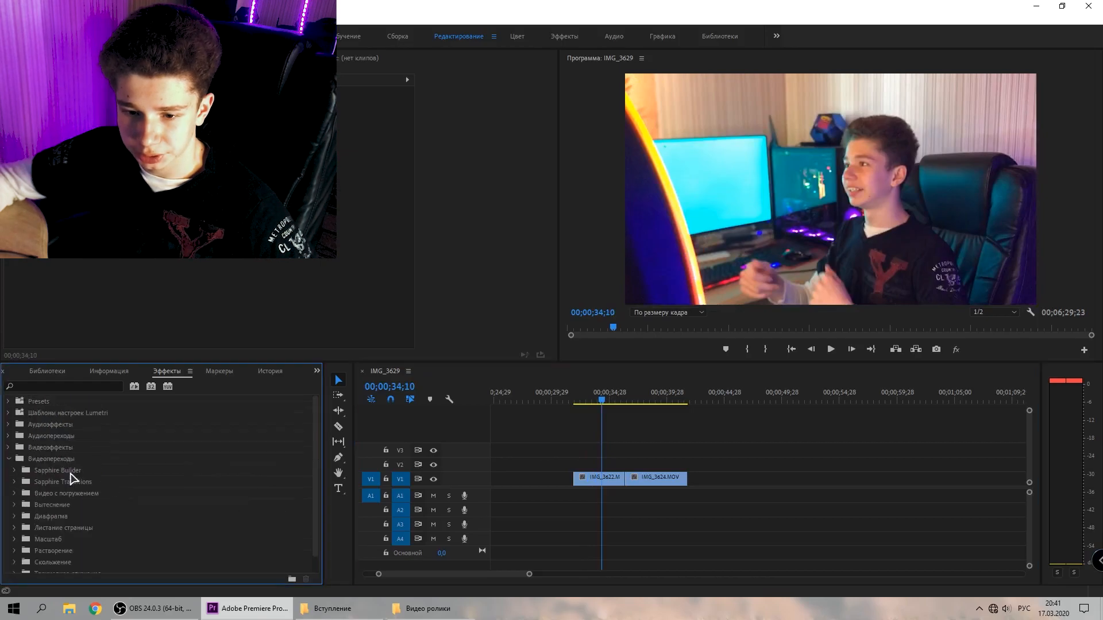
pyautogui.click(9, 459)
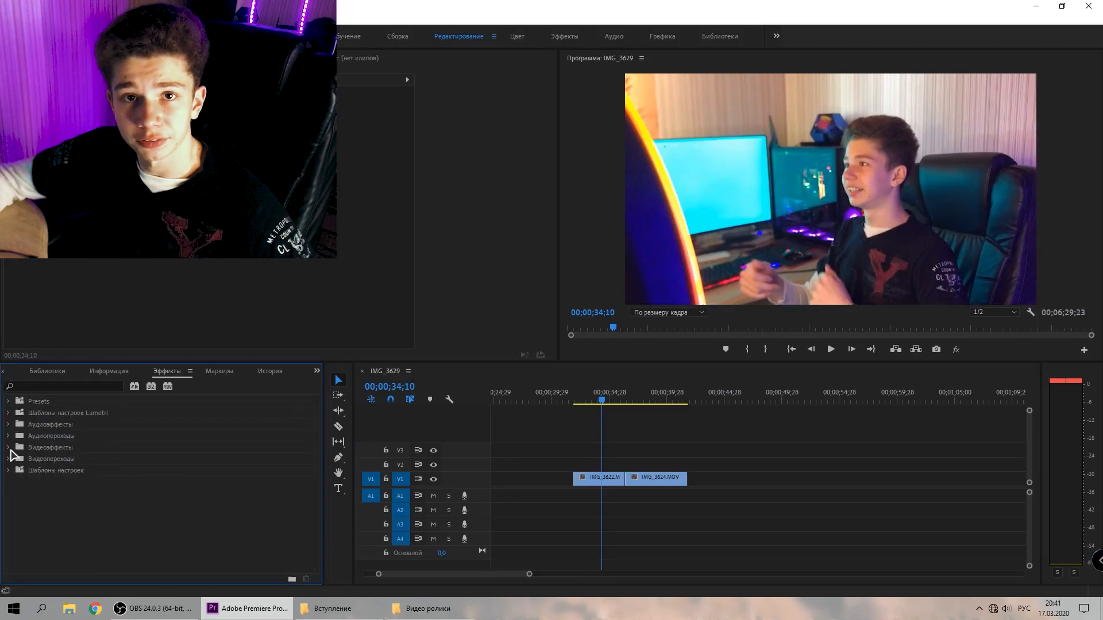
pyautogui.click(8, 447)
pyautogui.scroll(-7, 91, 492)
pyautogui.scroll(-1, 65, 499)
pyautogui.click(15, 493)
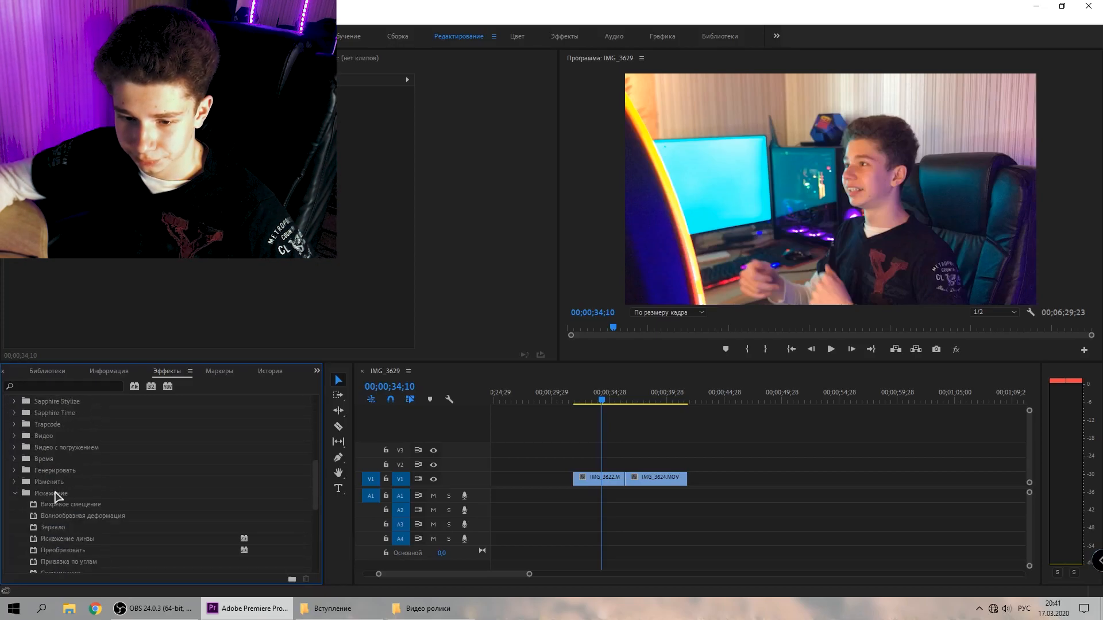
pyautogui.scroll(-3, 79, 497)
pyautogui.click(78, 527)
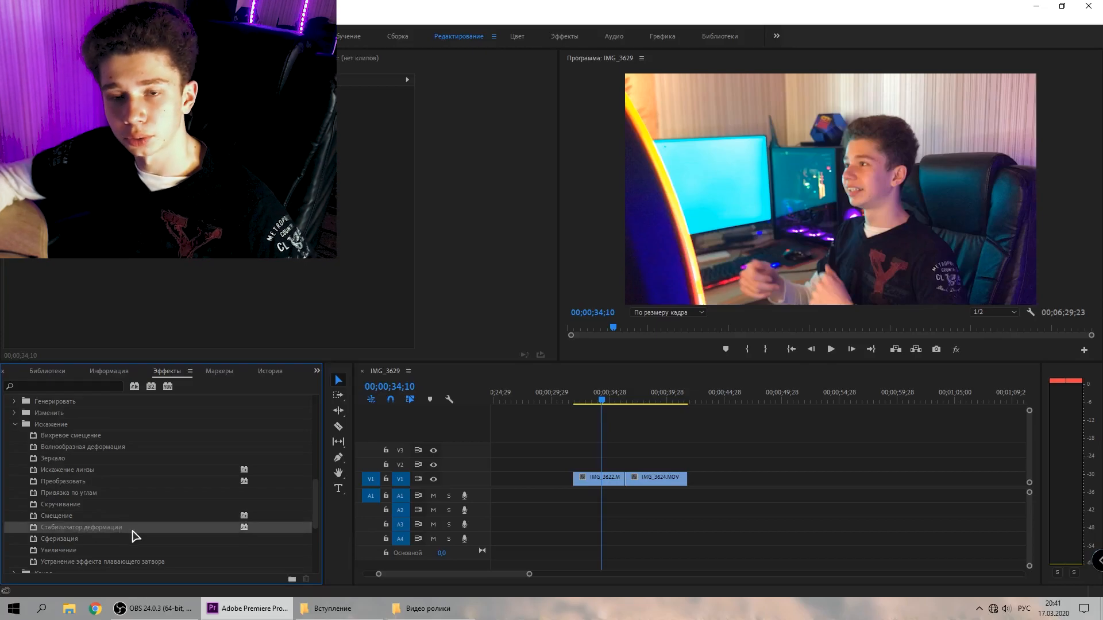
# Place the playhead at 00;00;37;27 and apply the Стабилизатор деформации effect to IMG_3624.MOV.
pyautogui.moveTo(654, 401)
pyautogui.mouseDown()
pyautogui.moveTo(640, 400)
pyautogui.moveTo(661, 404)
pyautogui.moveTo(634, 412)
pyautogui.moveTo(644, 411)
pyautogui.mouseUp()
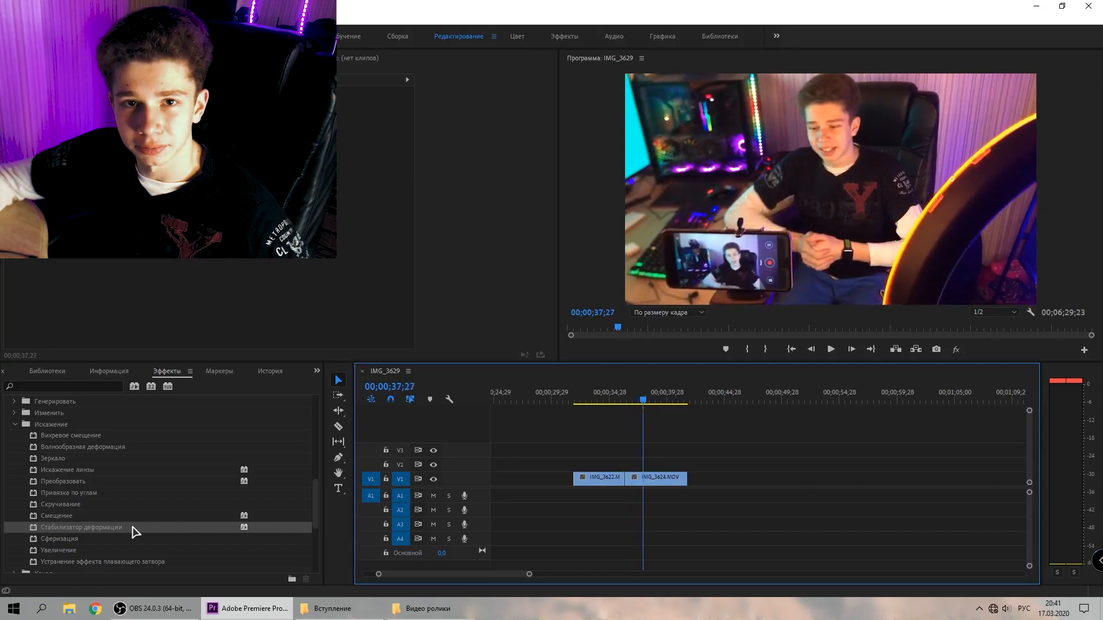
pyautogui.moveTo(131, 533); pyautogui.dragTo(576, 497)
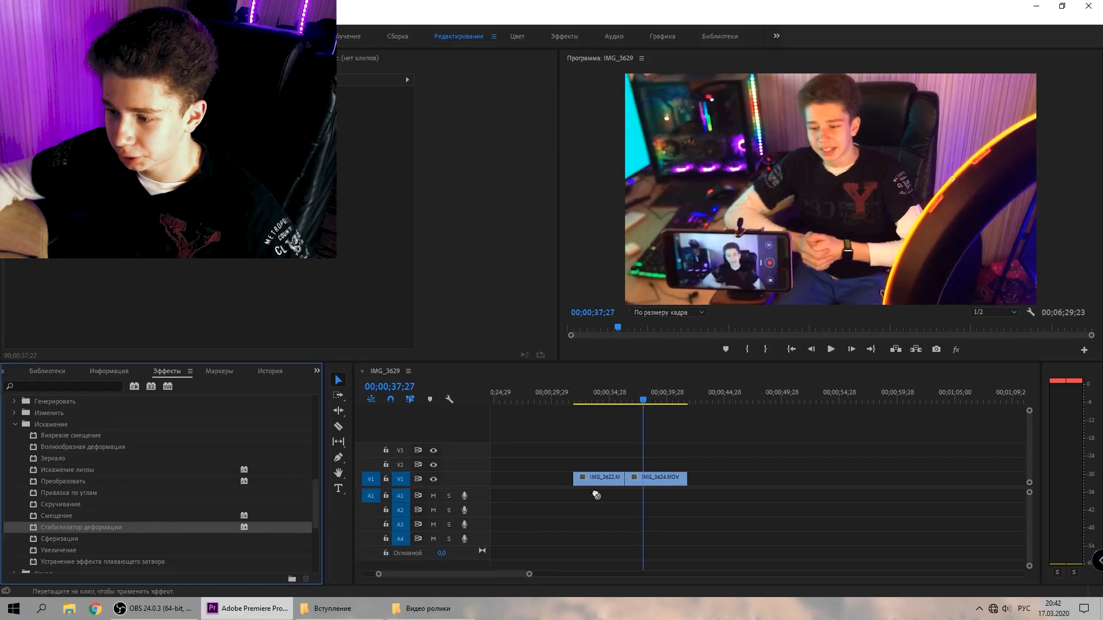
pyautogui.moveTo(657, 477); pyautogui.dragTo(659, 484)
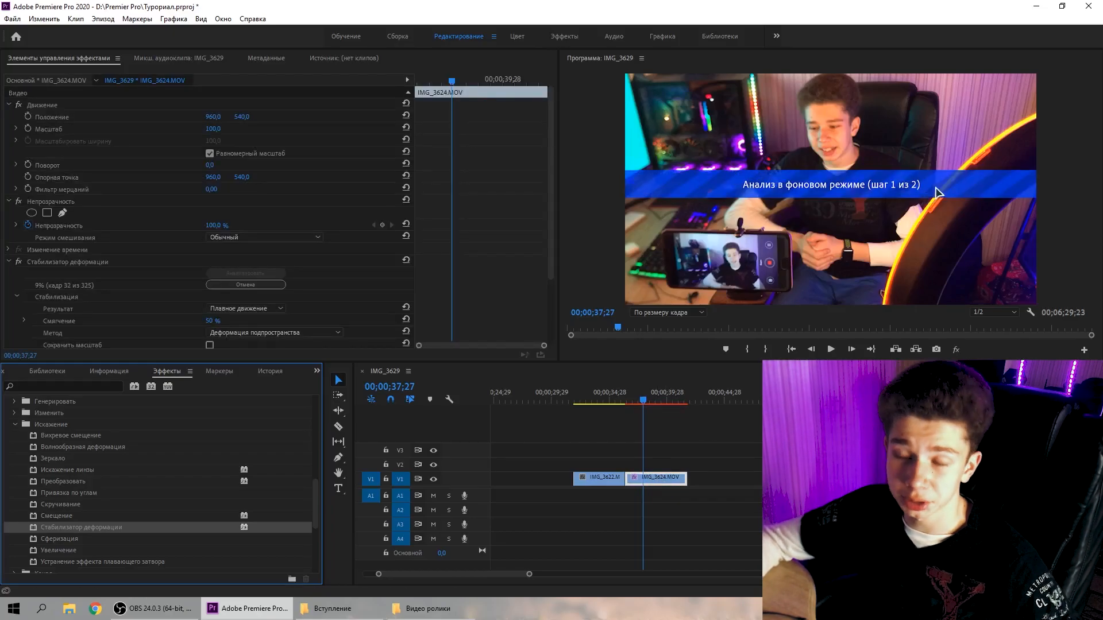
# Review the stabilizer settings and play back the stabilized IMG_3624.MOV from its start, stopping at 00;00;40;27.
pyautogui.scroll(-2, 436, 290)
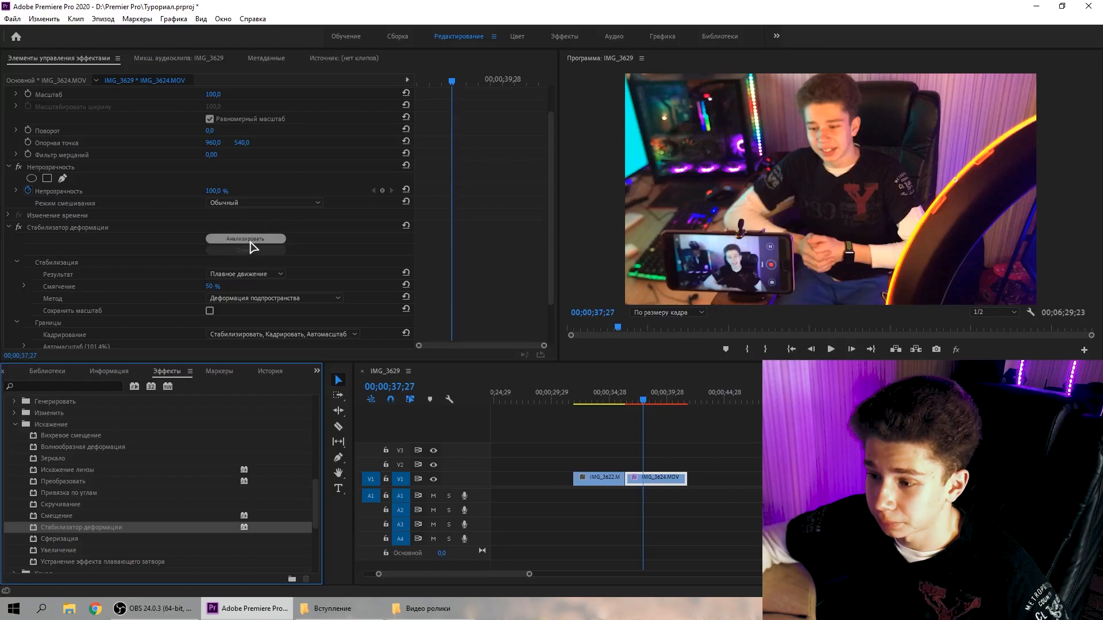
pyautogui.click(628, 402)
pyautogui.press('space')
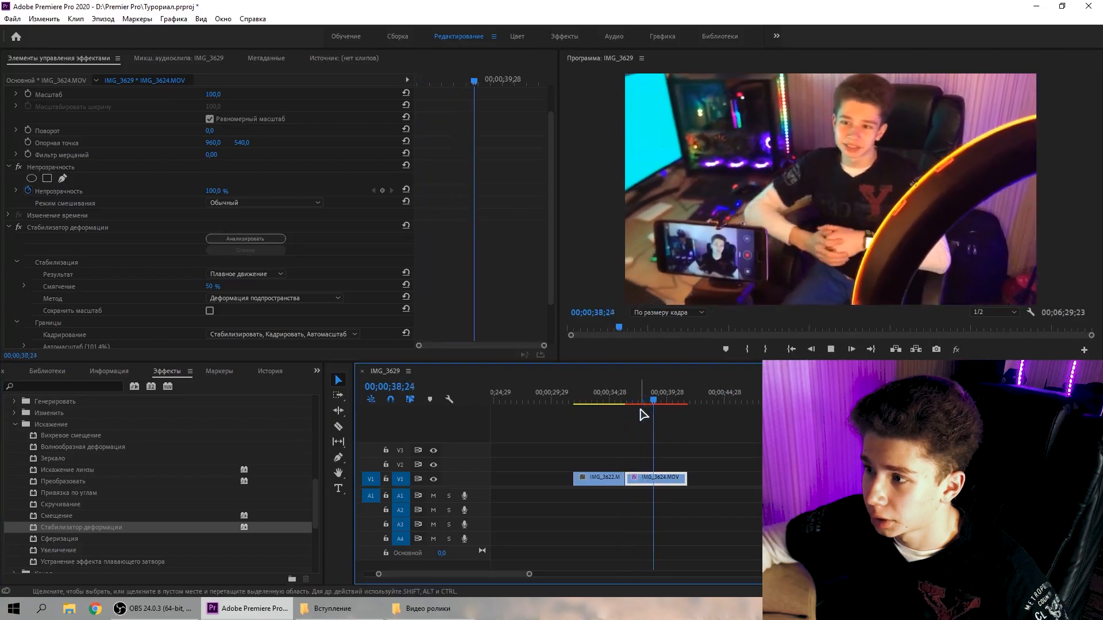
pyautogui.press('space')
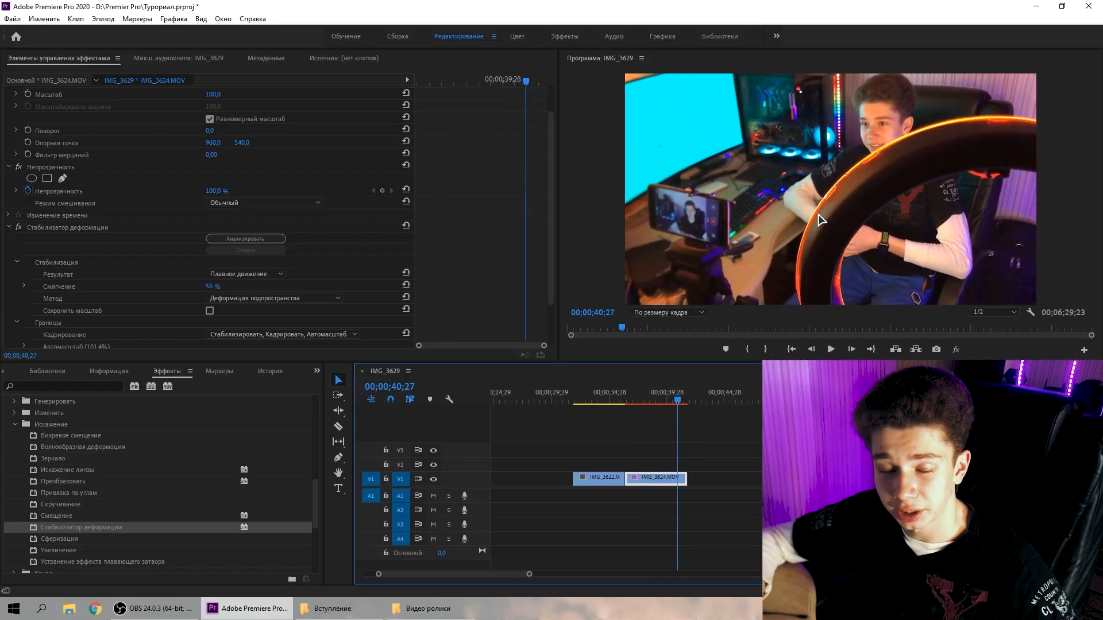
# Set the Смягчение value of the Стабилизатор деформации effect on IMG_3624.MOV to 20 %.
pyautogui.scroll(-2, 484, 189)
pyautogui.scroll(-1, 484, 189)
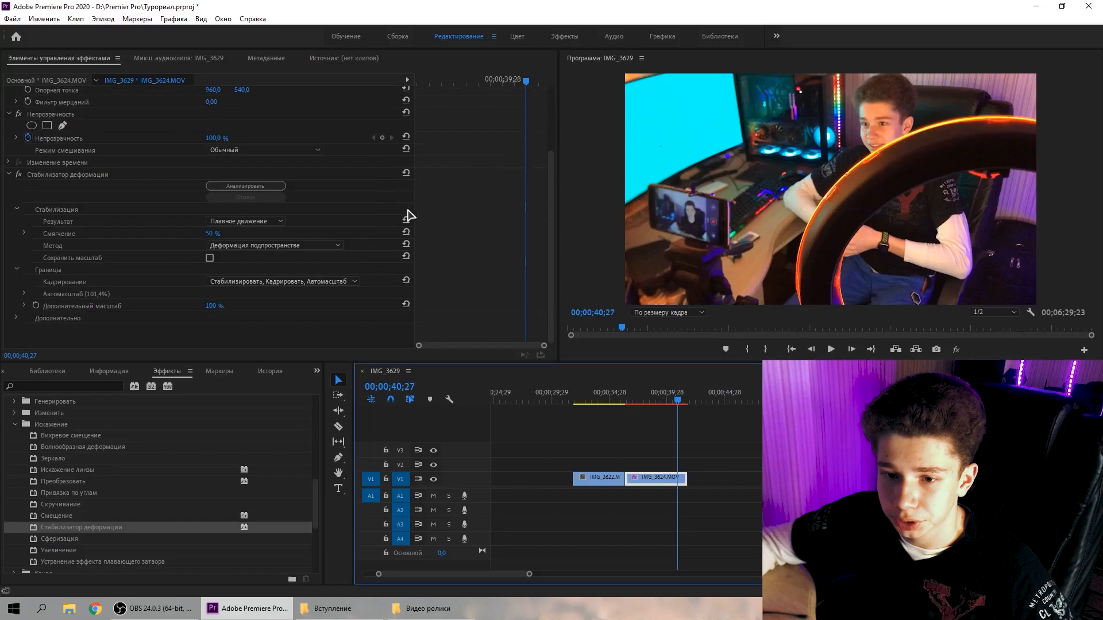
pyautogui.click(188, 240)
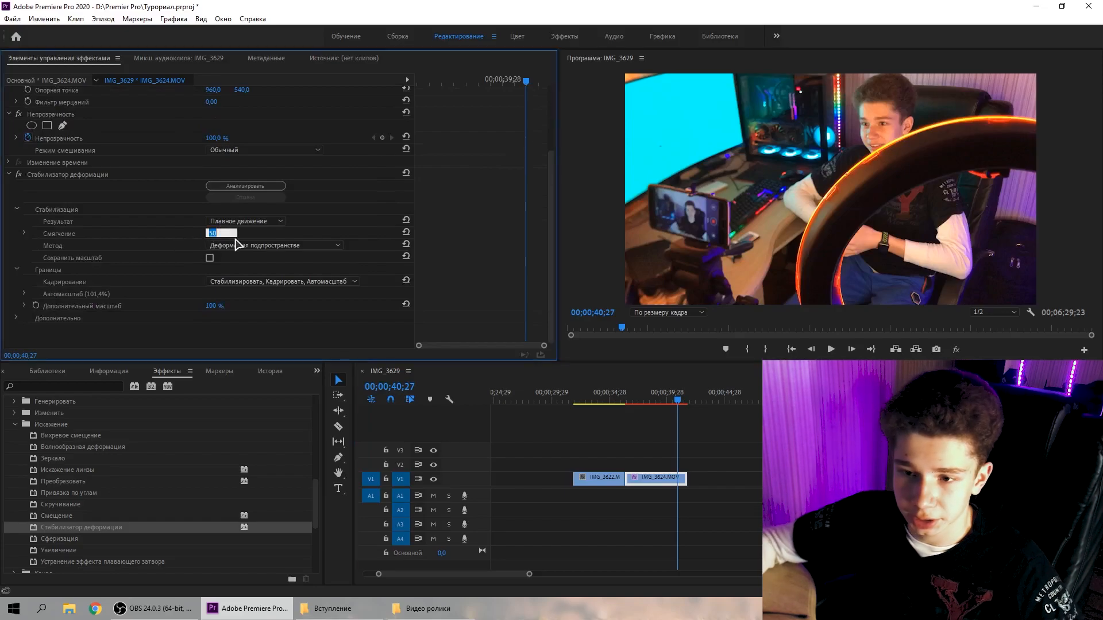
pyautogui.write('20')
pyautogui.press('Return')
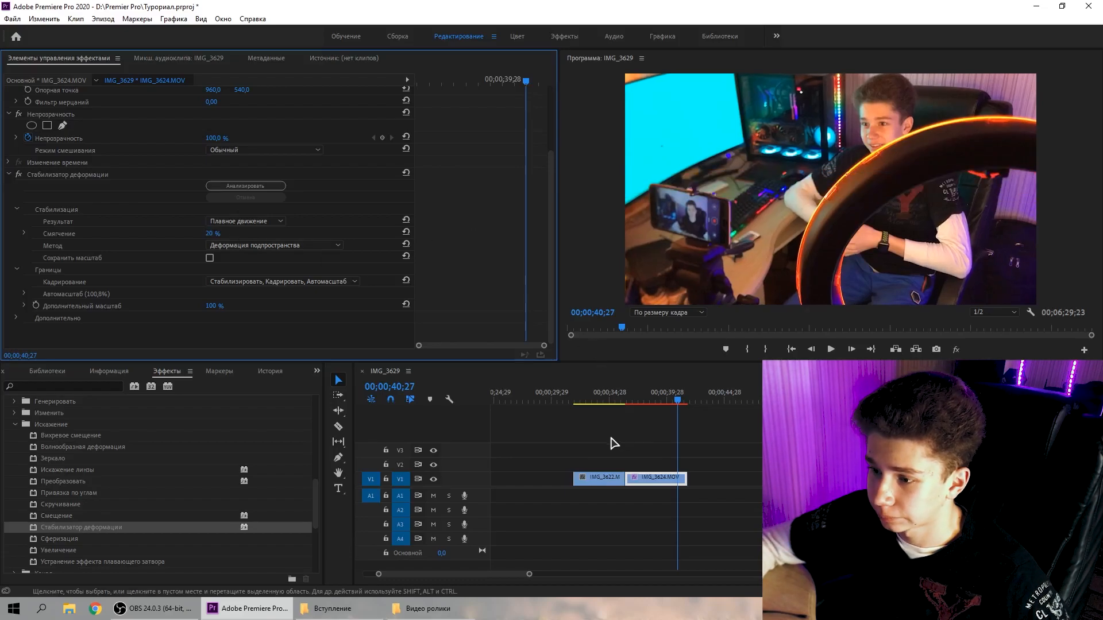
# Play back IMG_3624.MOV from its start to its end to check the reduced stabilization smoothing.
pyautogui.click(633, 406)
pyautogui.press('space')
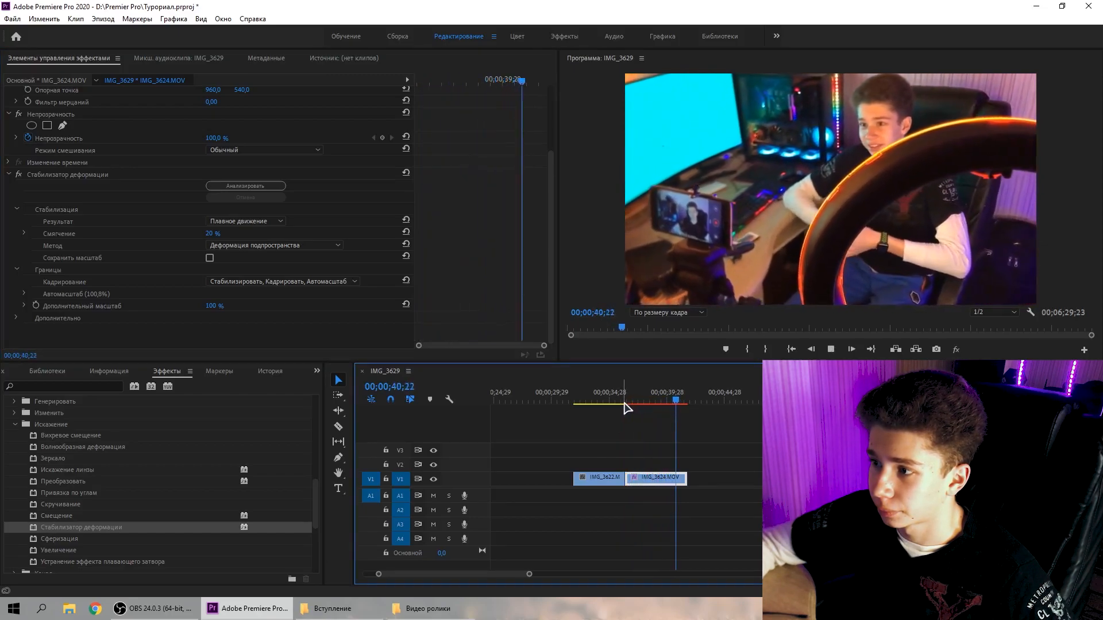
pyautogui.press('space')
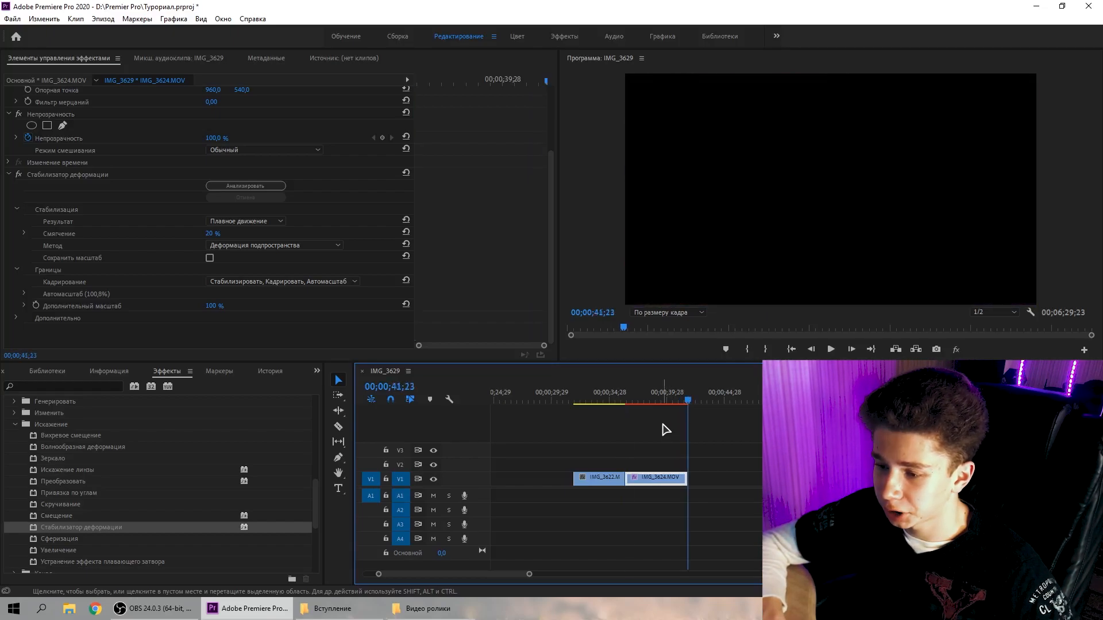
pyautogui.press('Up')
pyautogui.press('Up')
pyautogui.press('Down')
pyautogui.press('Down')
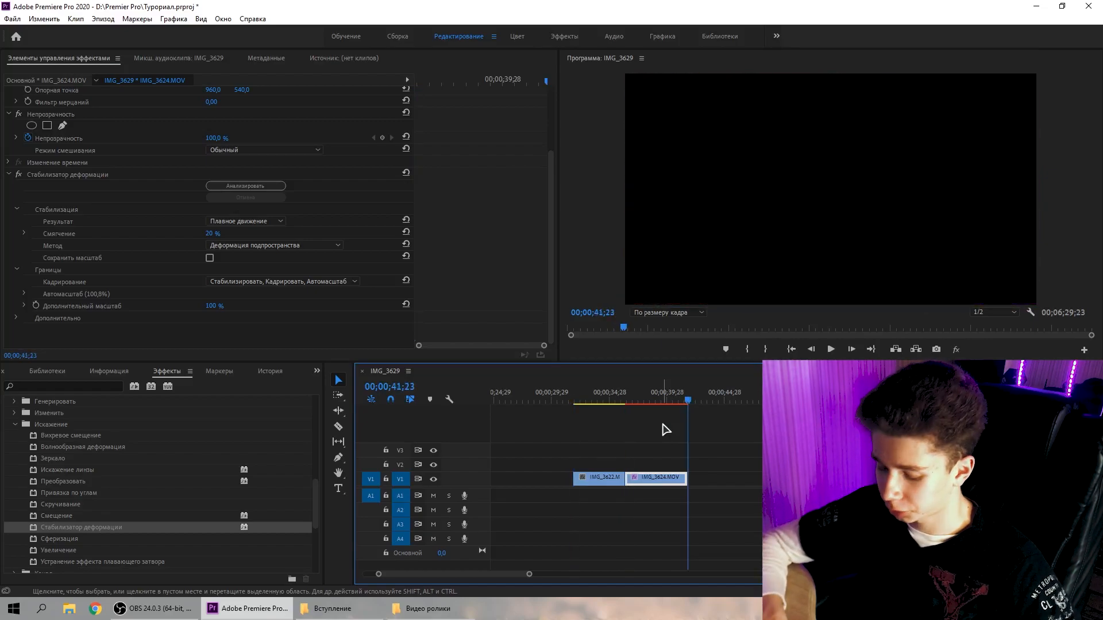
pyautogui.press('j')
pyautogui.press('k')
pyautogui.press('\\')
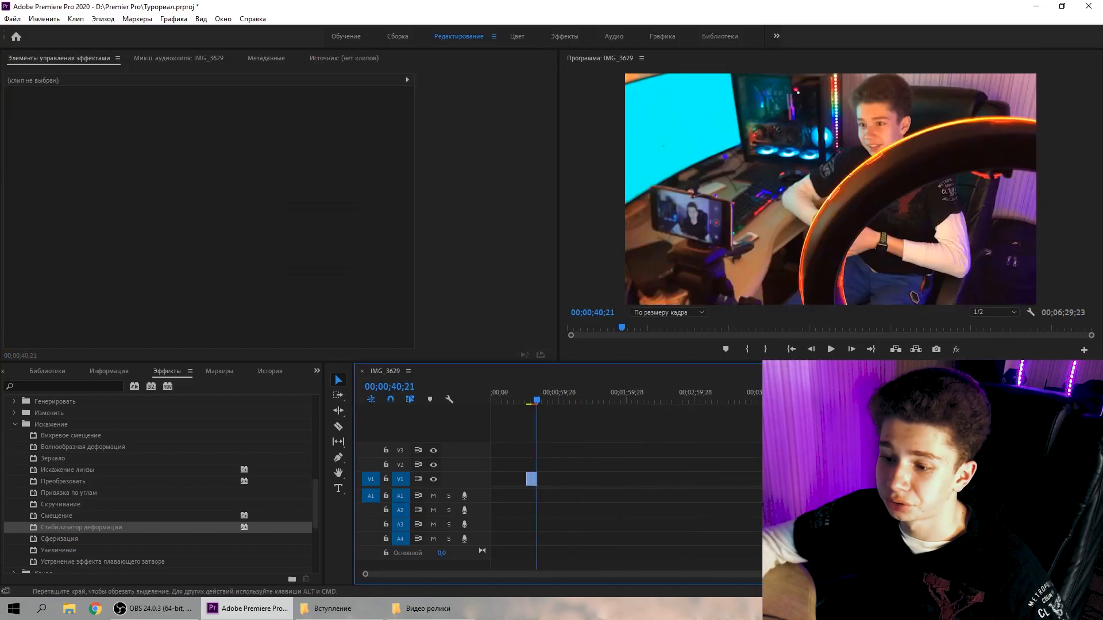
# Play back the sequence from near the start of IMG_3622.MOV through the stabilized IMG_3624.MOV, stopping at 00;00;40;06.
pyautogui.press('=')
pyautogui.press('=')
pyautogui.press('=')
pyautogui.press('=')
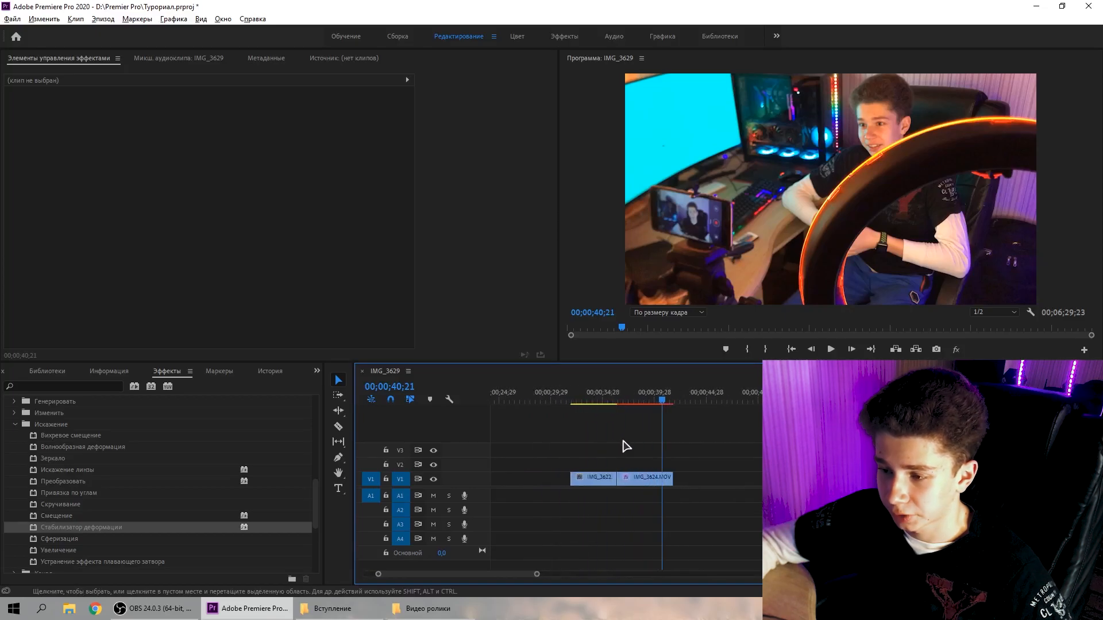
pyautogui.click(570, 405)
pyautogui.click(549, 405)
pyautogui.press('space')
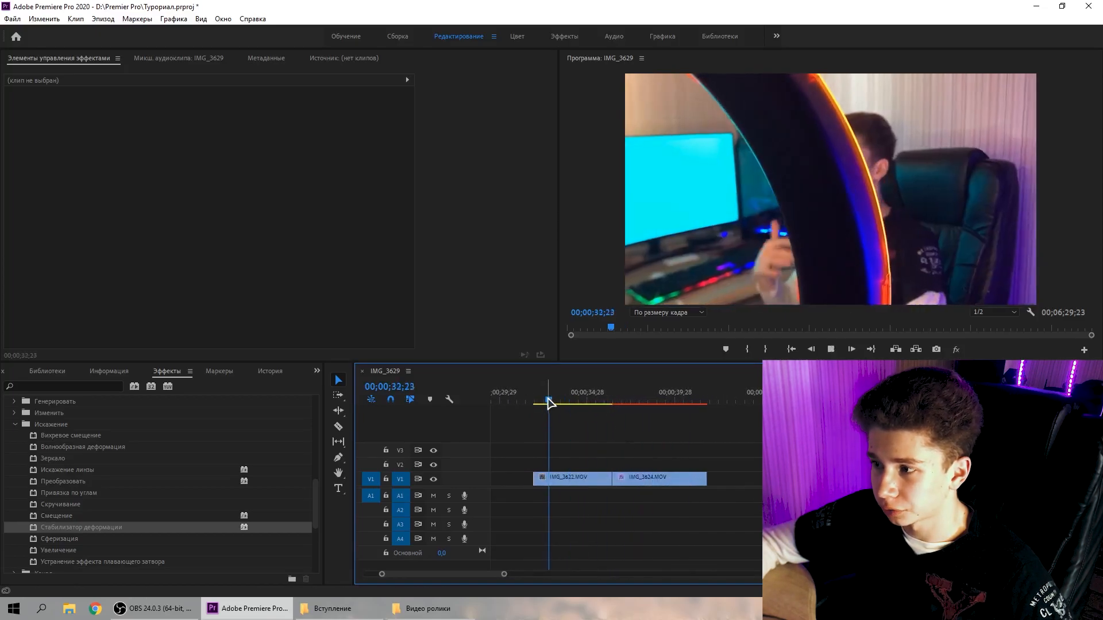
pyautogui.press('=')
pyautogui.press('=')
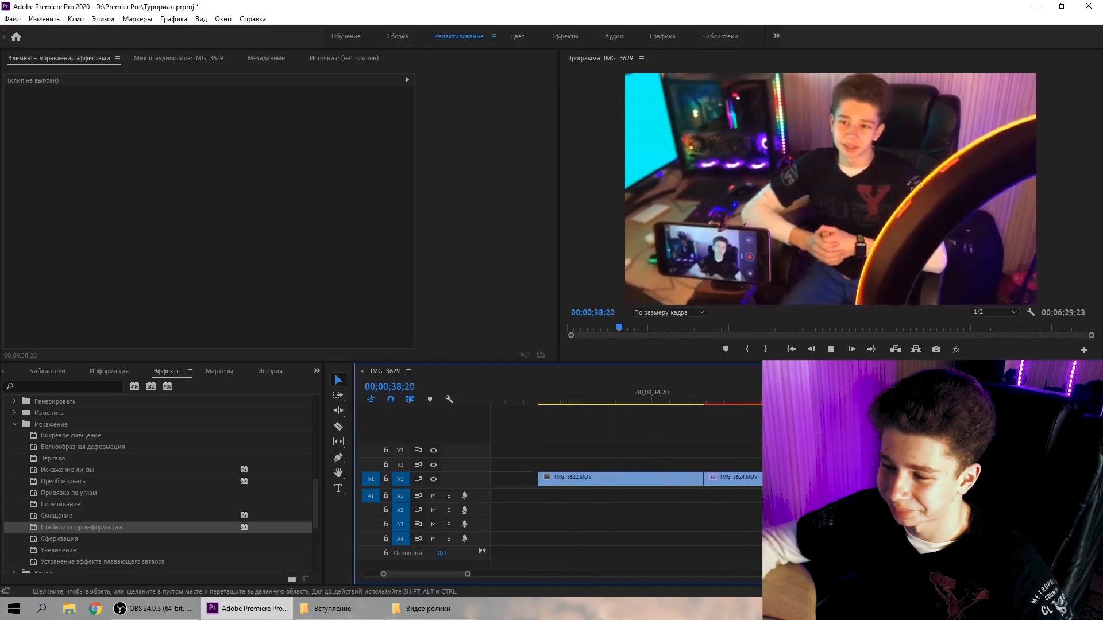
pyautogui.press('space')
# Mark the in and out points around IMG_3624.MOV in the sequence.
pyautogui.press('-')
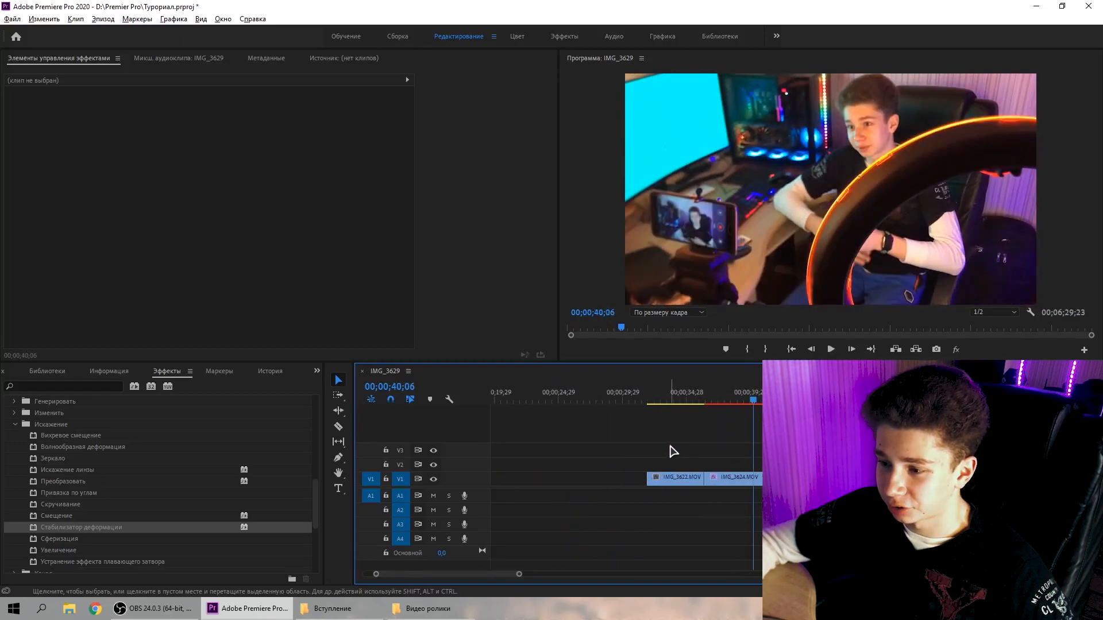
pyautogui.press('-')
pyautogui.press('-')
pyautogui.press('=')
pyautogui.press('=')
pyautogui.press('=')
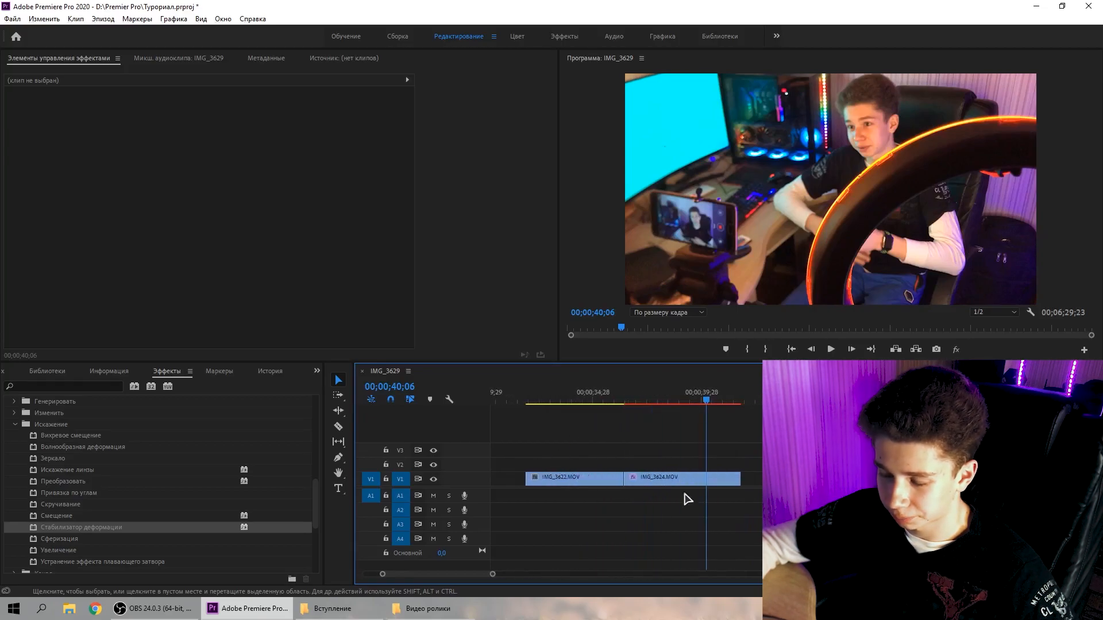
pyautogui.scroll(3, 690, 480)
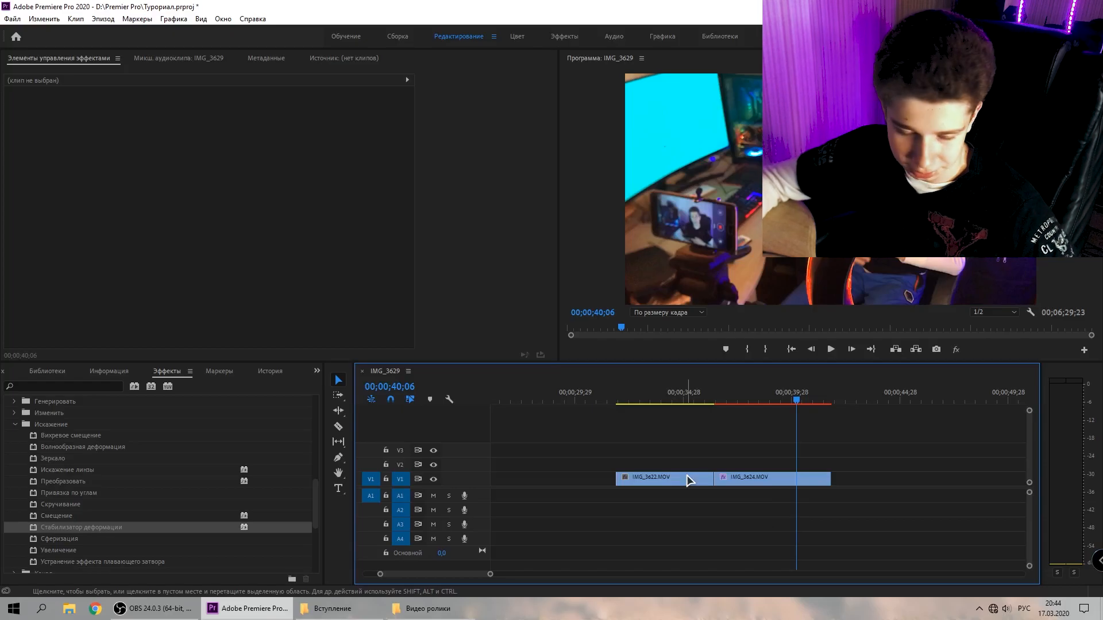
pyautogui.press('x')
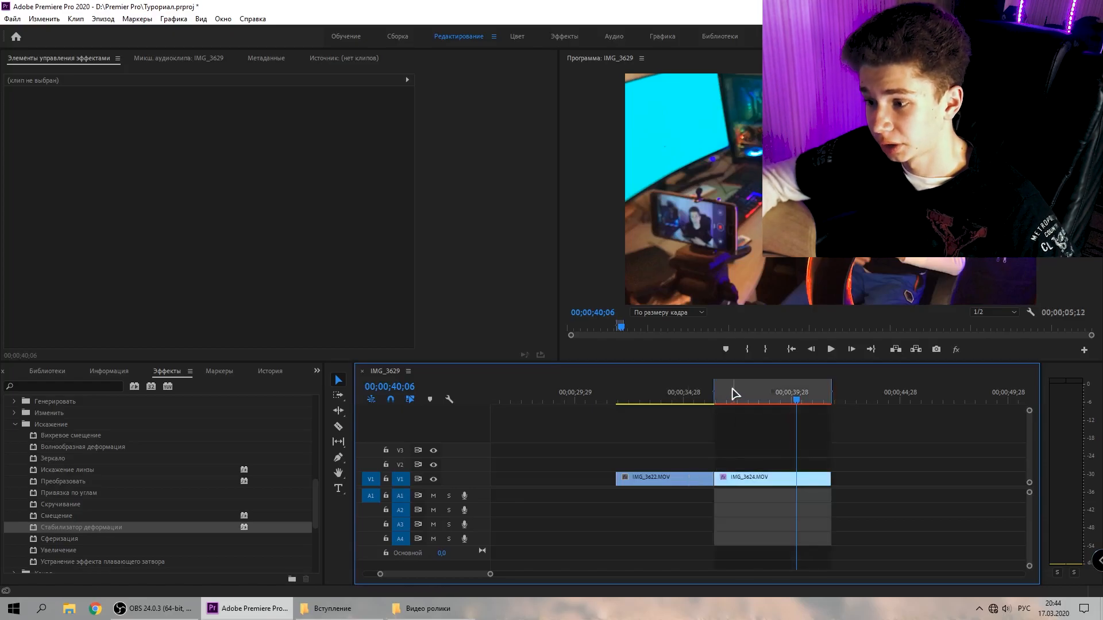
# Place the playhead at 00;00;39;00 and extend the marked range's in point to the start of IMG_3622.MOV.
pyautogui.click(771, 399)
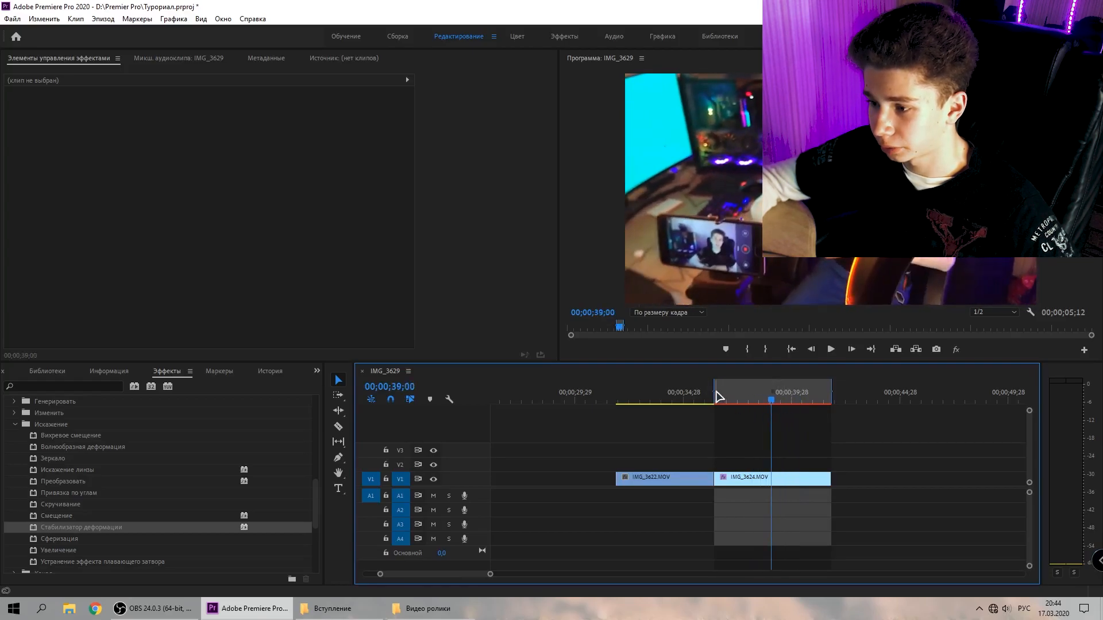
pyautogui.moveTo(715, 391); pyautogui.dragTo(615, 391)
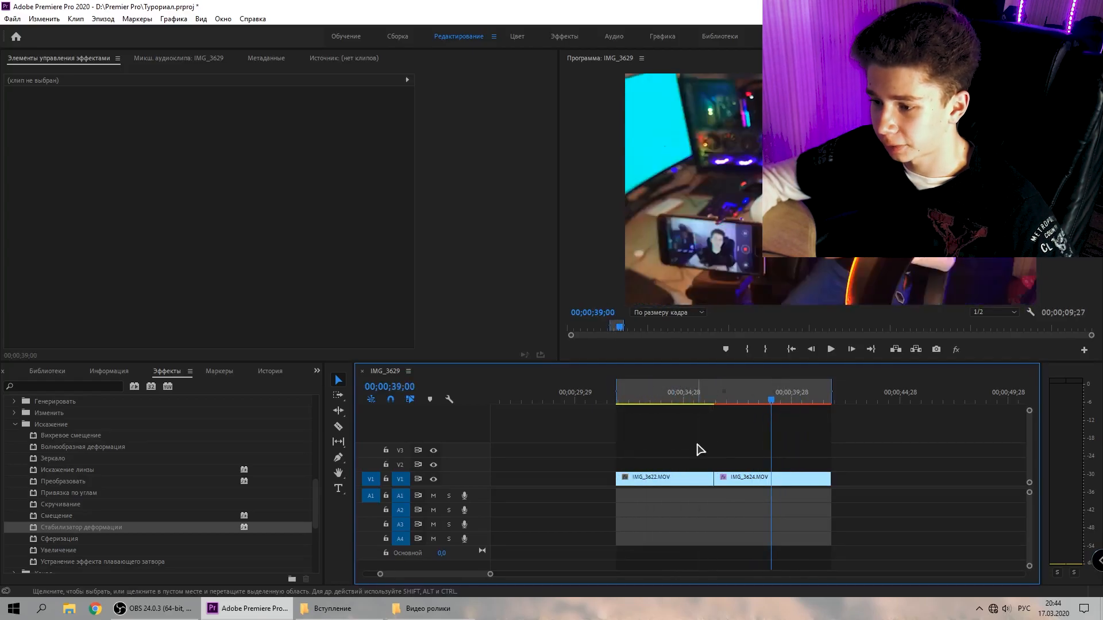
pyautogui.press('-')
pyautogui.scroll(1, 678, 453)
pyautogui.hscroll(3, 632, 453)
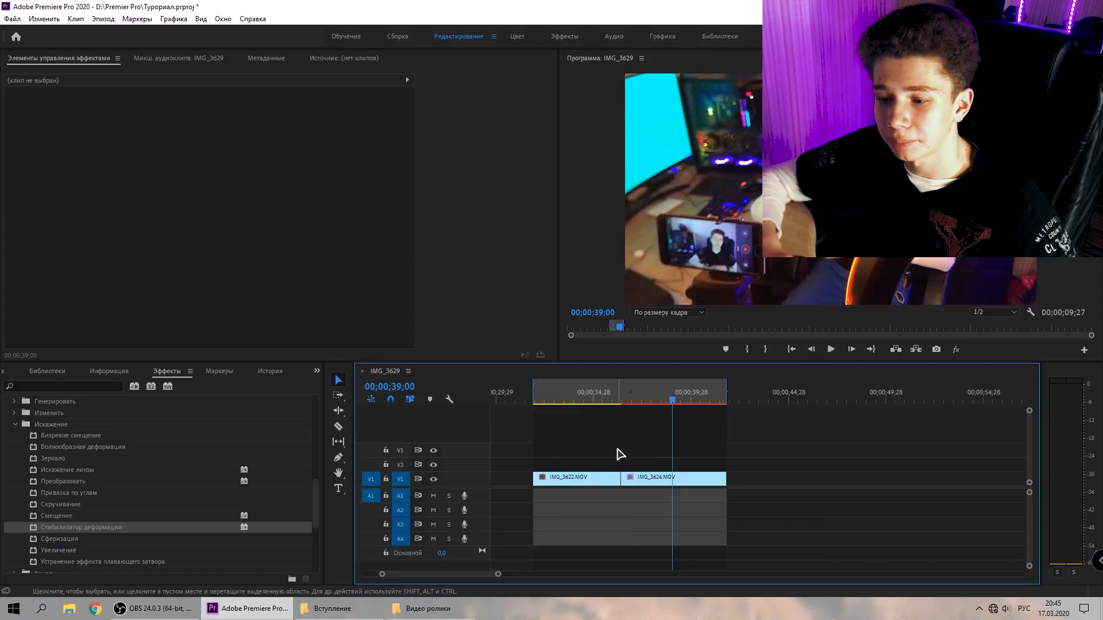
# Open the export settings for the marked range and choose the H.264 format with the YouTube 1080p Full HD preset.
pyautogui.hotkey('ctrl', 'm')
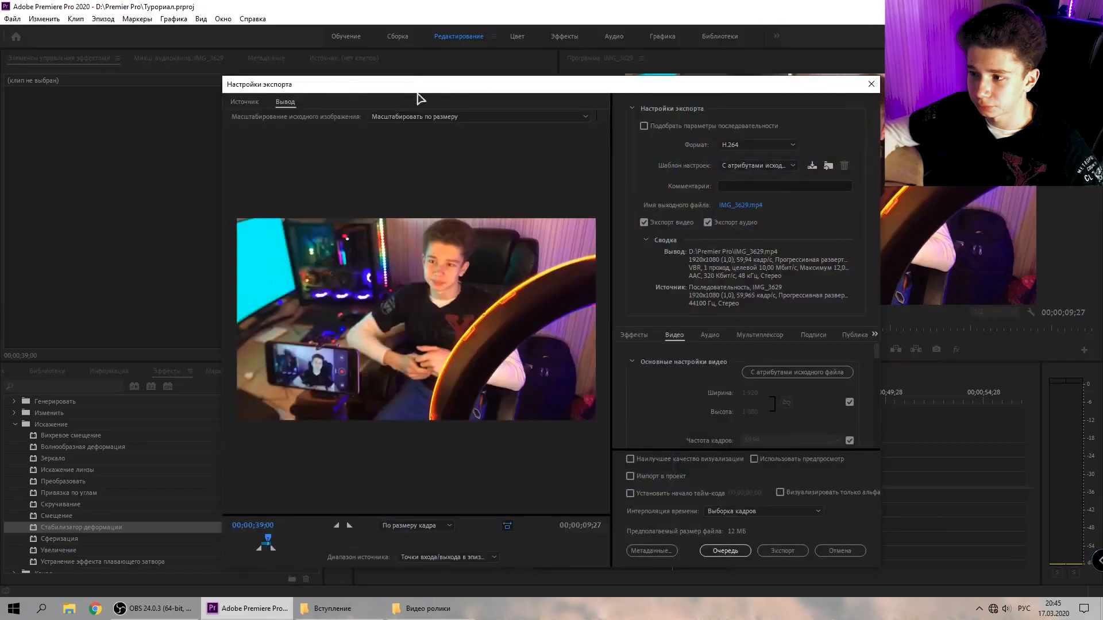
pyautogui.click(750, 145)
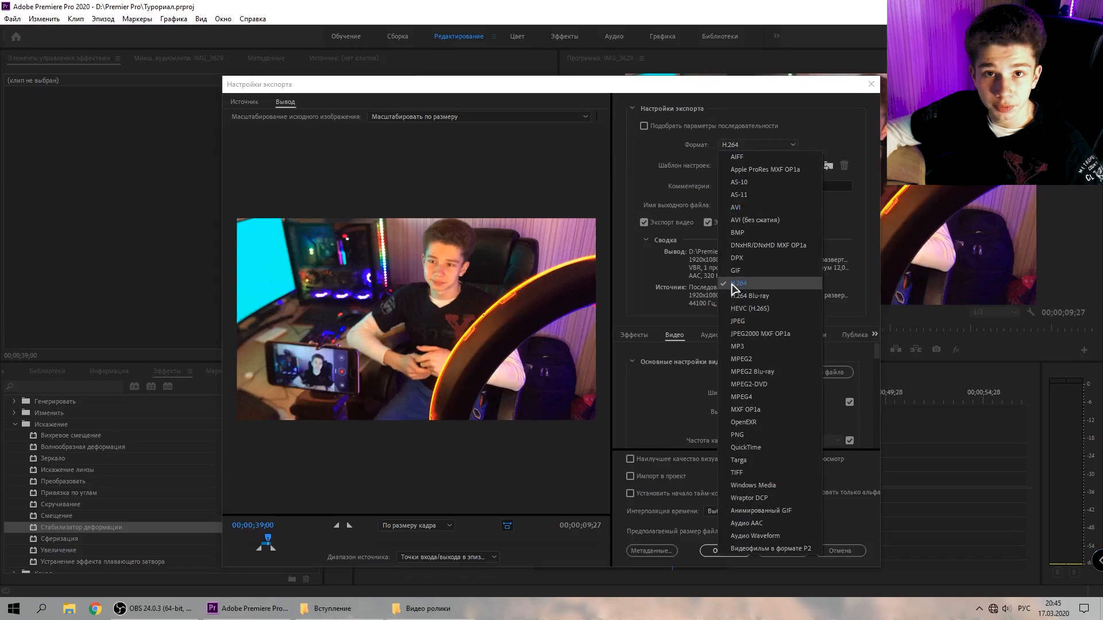
pyautogui.click(733, 285)
pyautogui.click(754, 148)
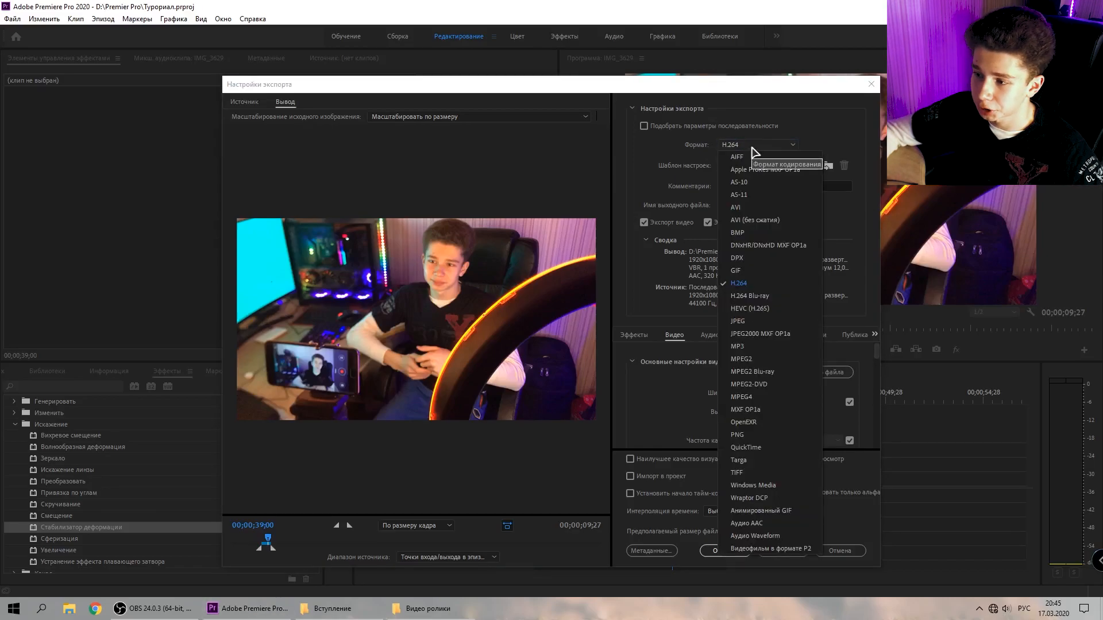
pyautogui.click(739, 283)
pyautogui.click(734, 167)
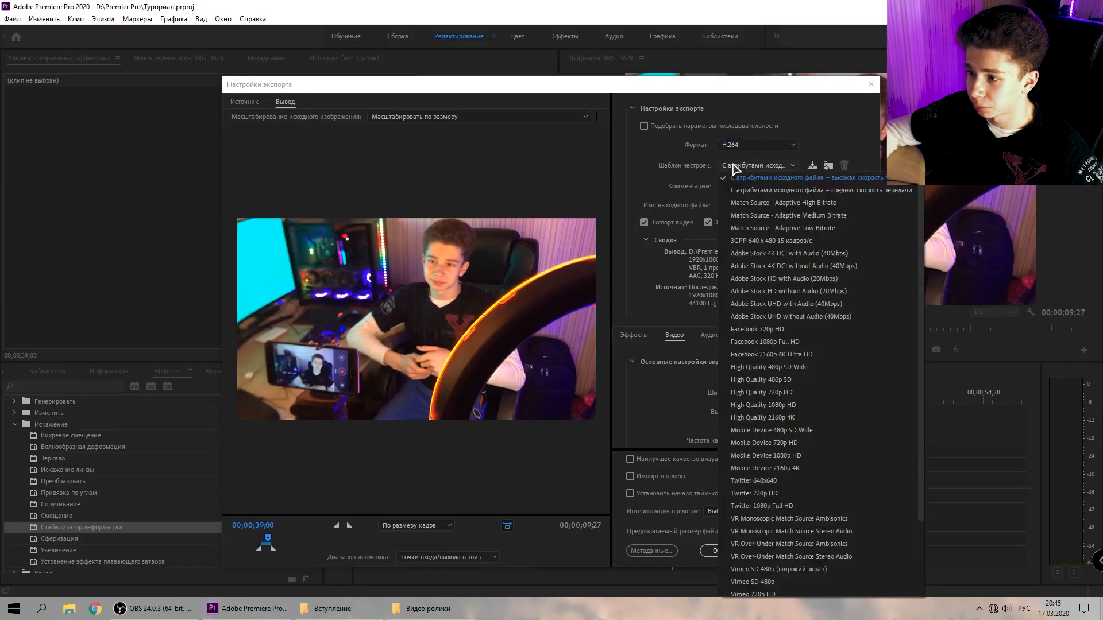
pyautogui.scroll(-3, 797, 531)
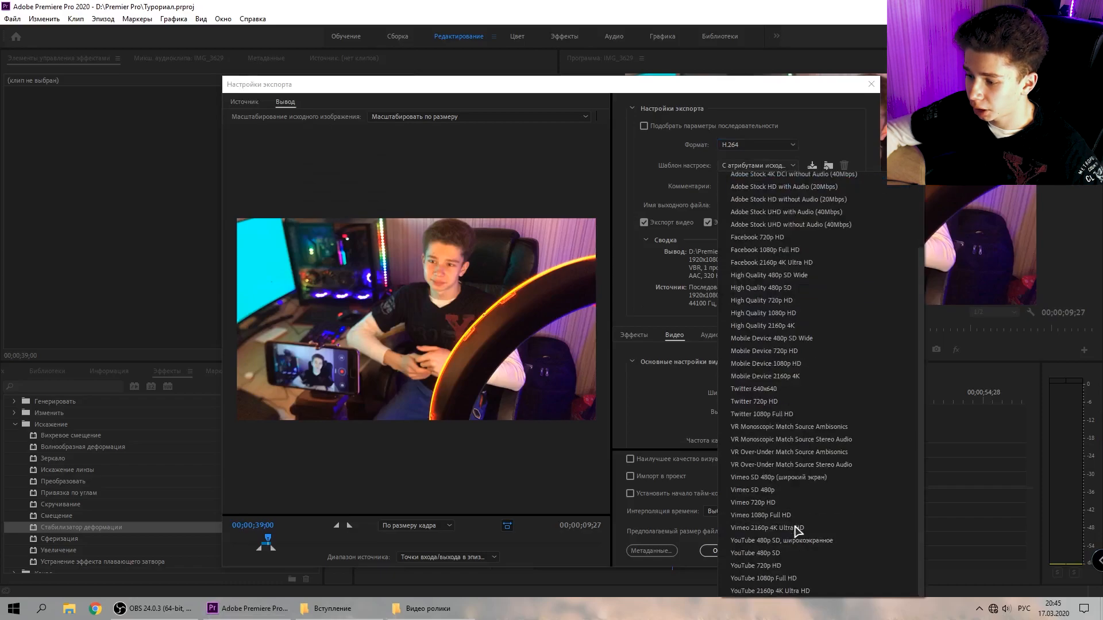
pyautogui.click(786, 584)
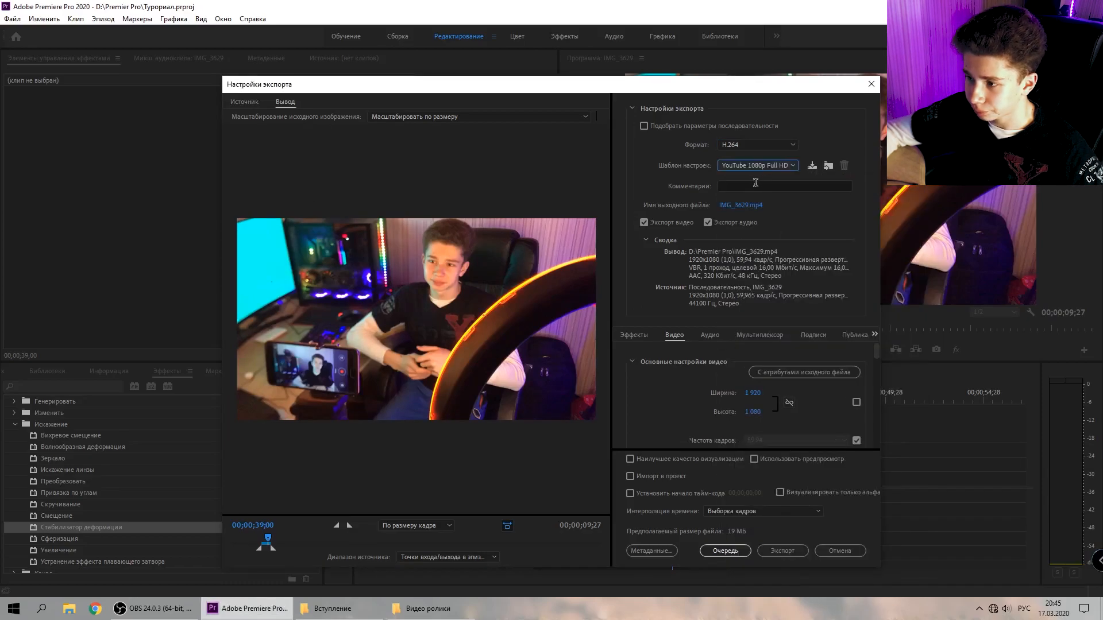
# Set the export's output file name to Турориал in the Premier Pro folder on drive D:, without the .prproj extension.
pyautogui.click(755, 207)
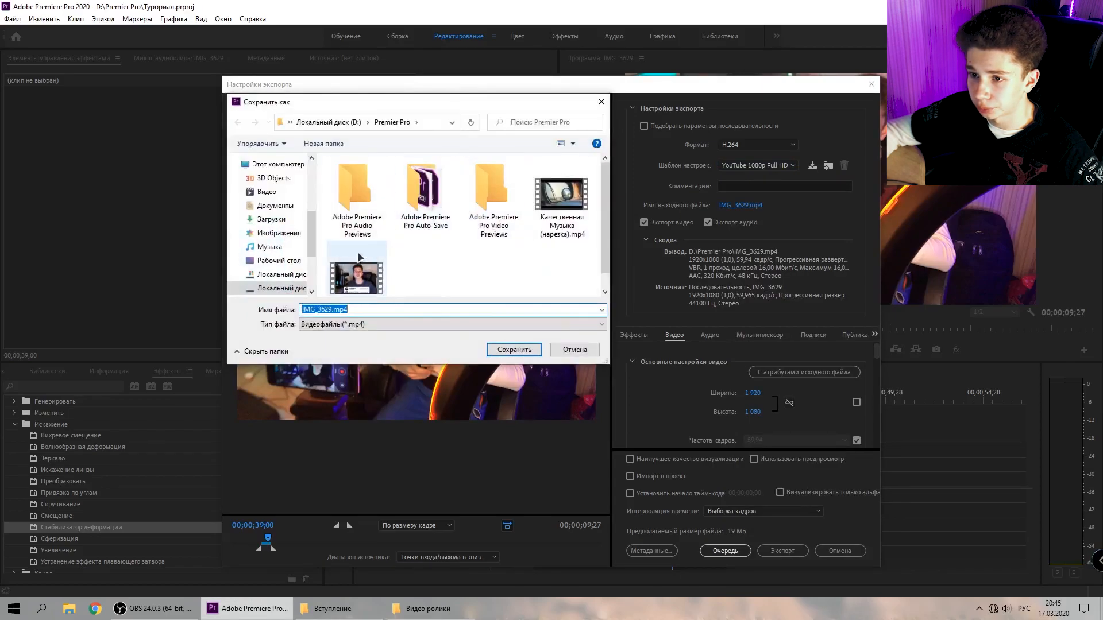
pyautogui.scroll(-1, 408, 282)
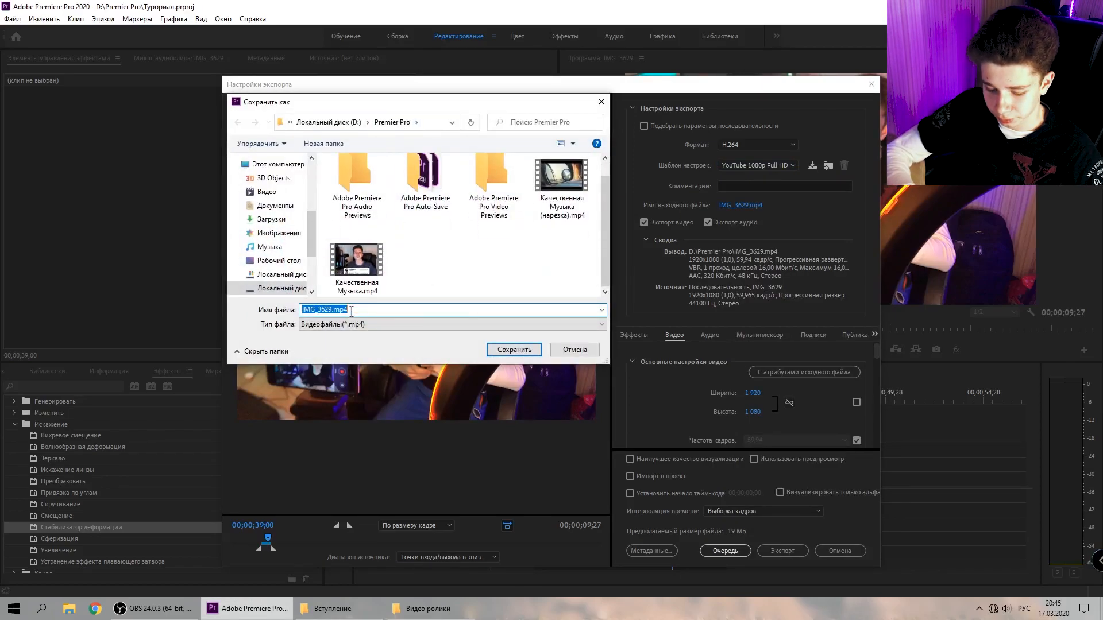
pyautogui.write('Туроркал.prproj')
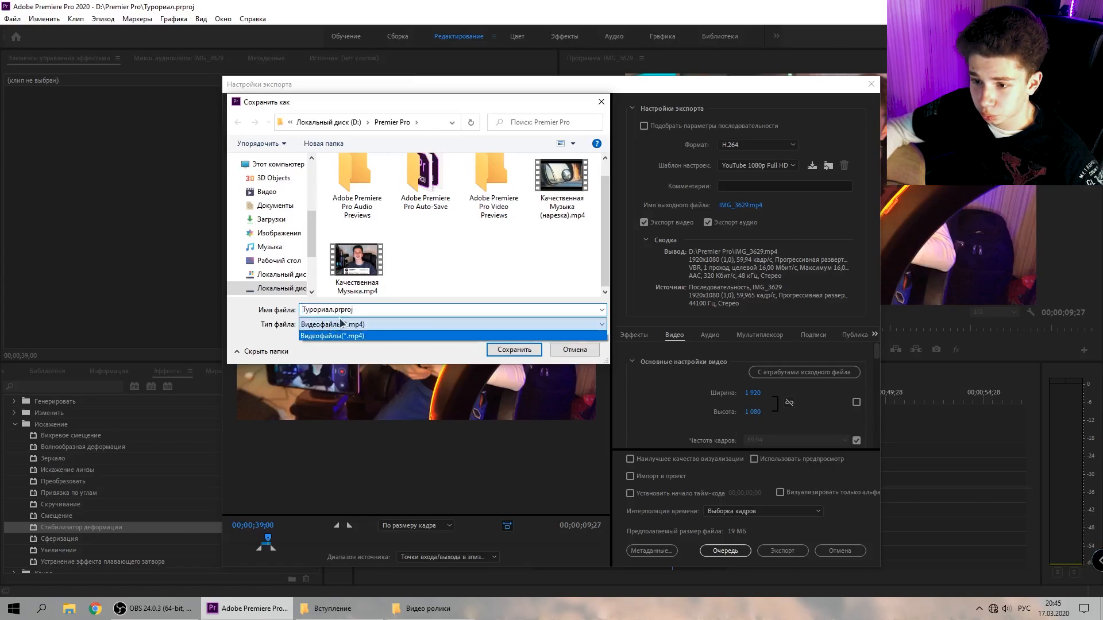
pyautogui.click(345, 322)
pyautogui.click(331, 311)
pyautogui.moveTo(333, 310); pyautogui.dragTo(387, 313)
pyautogui.press('BackSpace')
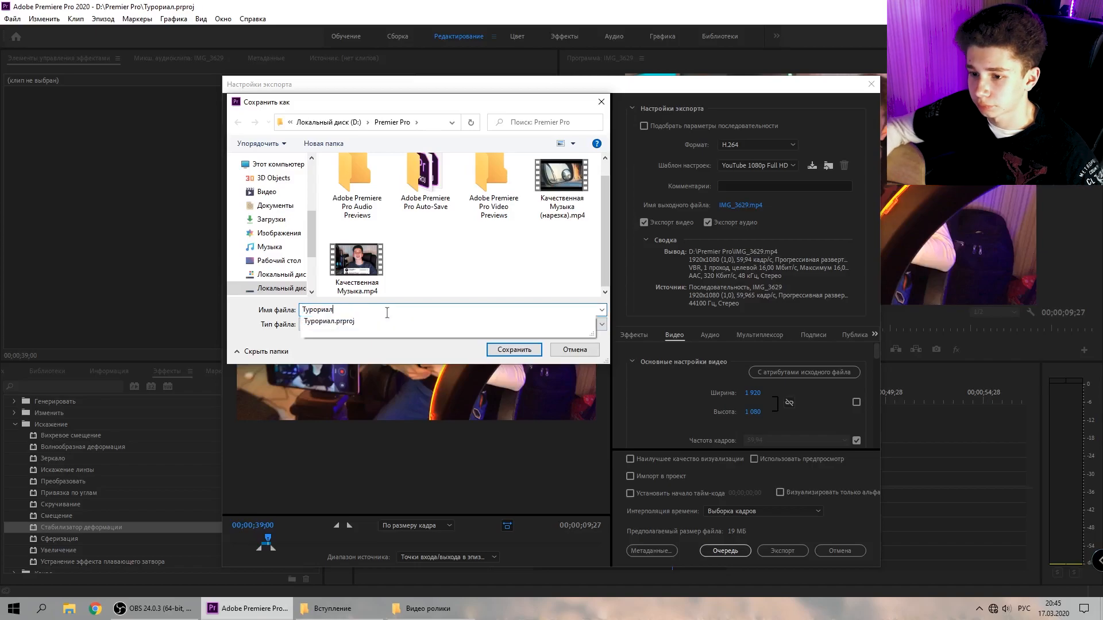
pyautogui.click(492, 348)
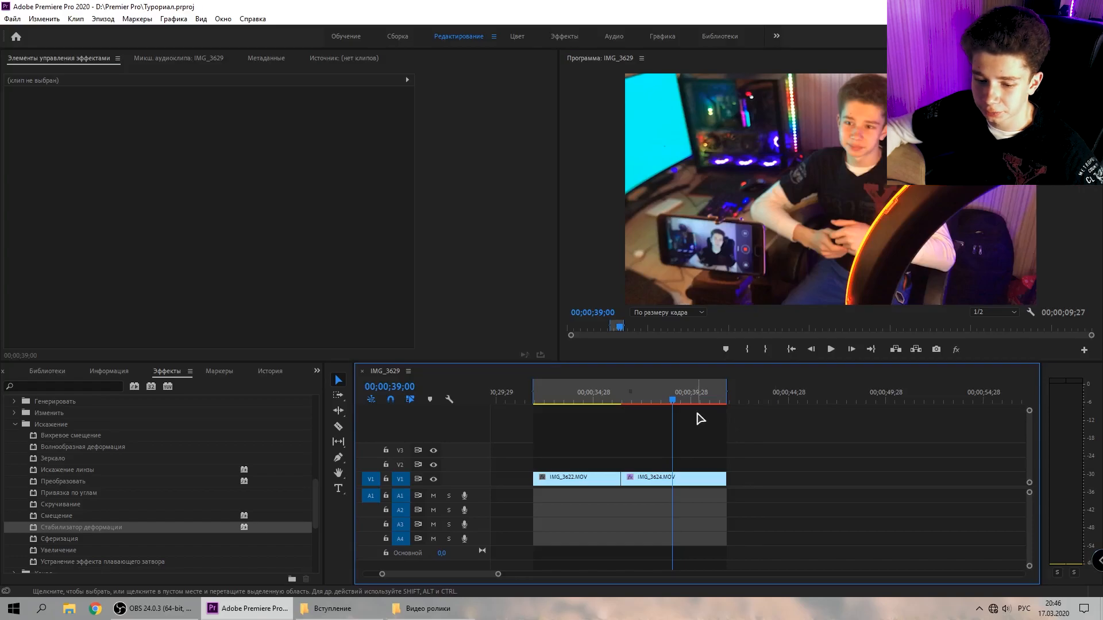
# Switch to File Explorer, go to the Premier Pro folder on drive D:, and open the exported video Турориал.mp4.
pyautogui.click(428, 608)
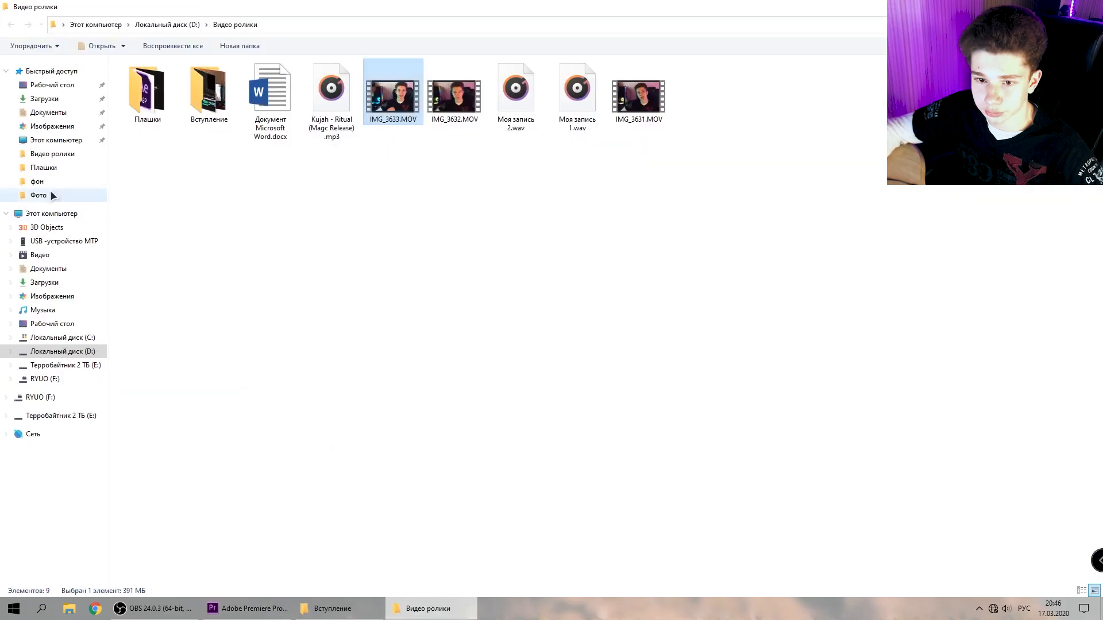
pyautogui.click(51, 213)
pyautogui.doubleClick(306, 165)
pyautogui.press('BackSpace')
pyautogui.doubleClick(455, 169)
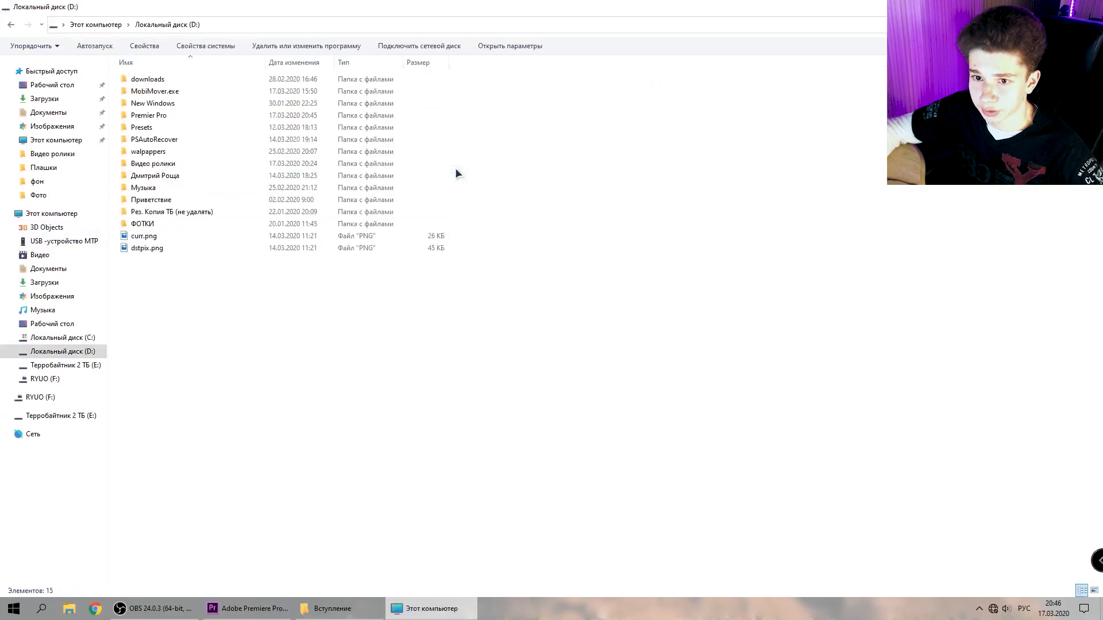
pyautogui.doubleClick(148, 115)
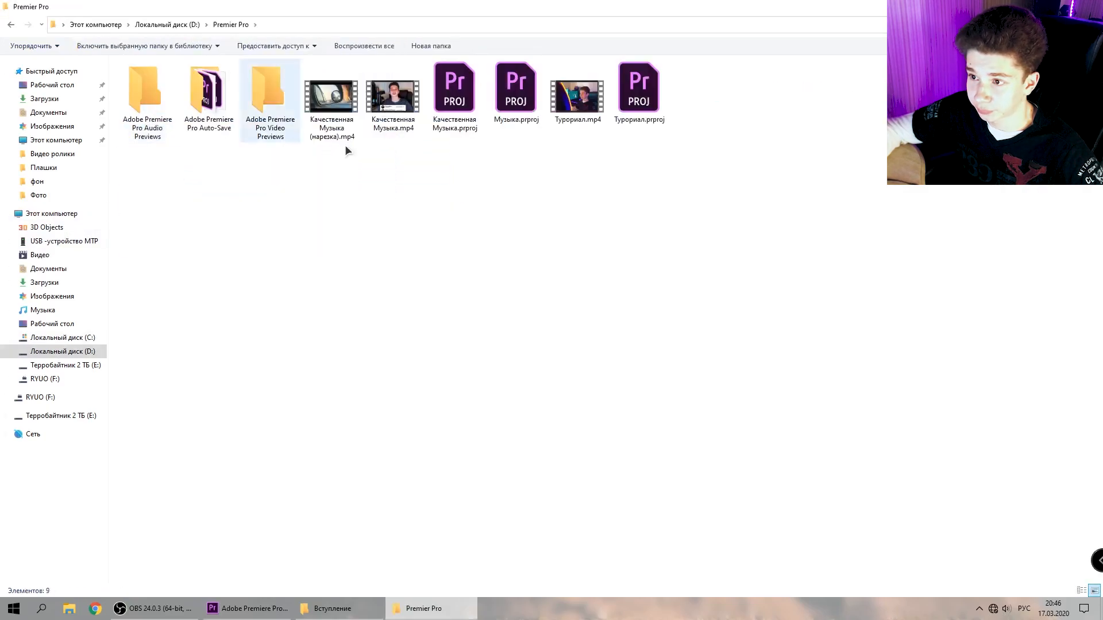
pyautogui.click(571, 103)
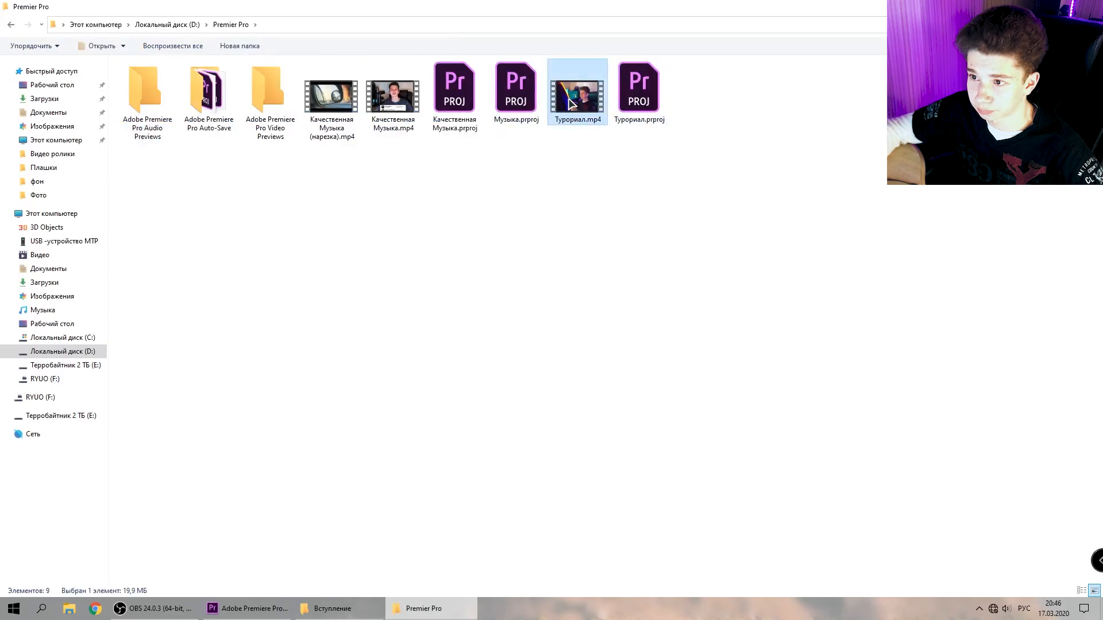
pyautogui.doubleClick(570, 103)
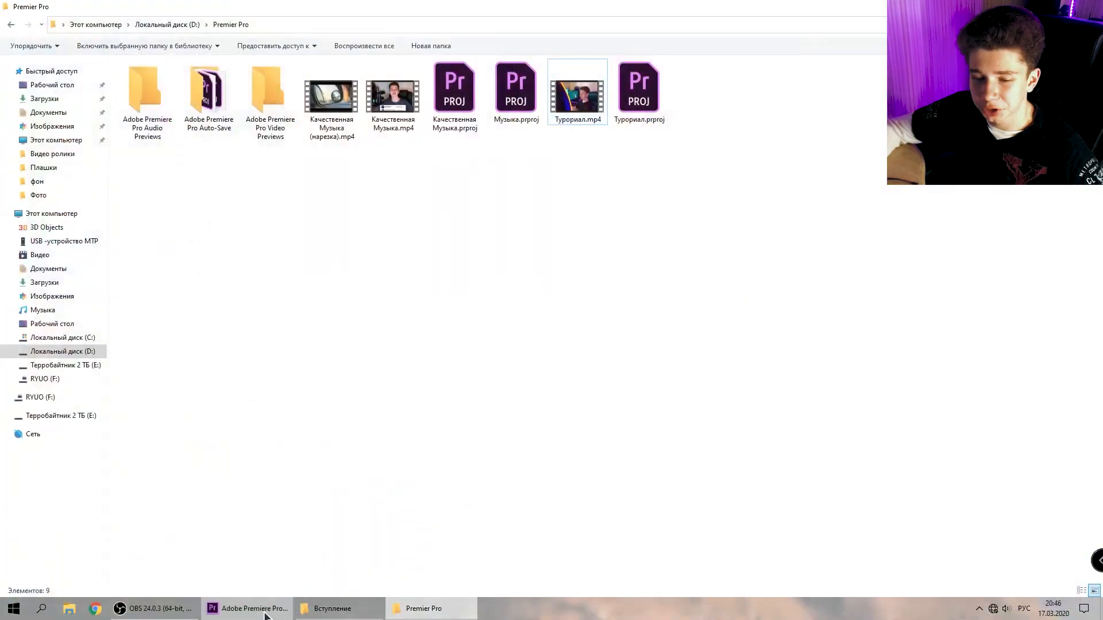
# Switch back to Premiere Pro and clear the sequence's in and out points.
pyautogui.click(247, 609)
pyautogui.rightClick(594, 401)
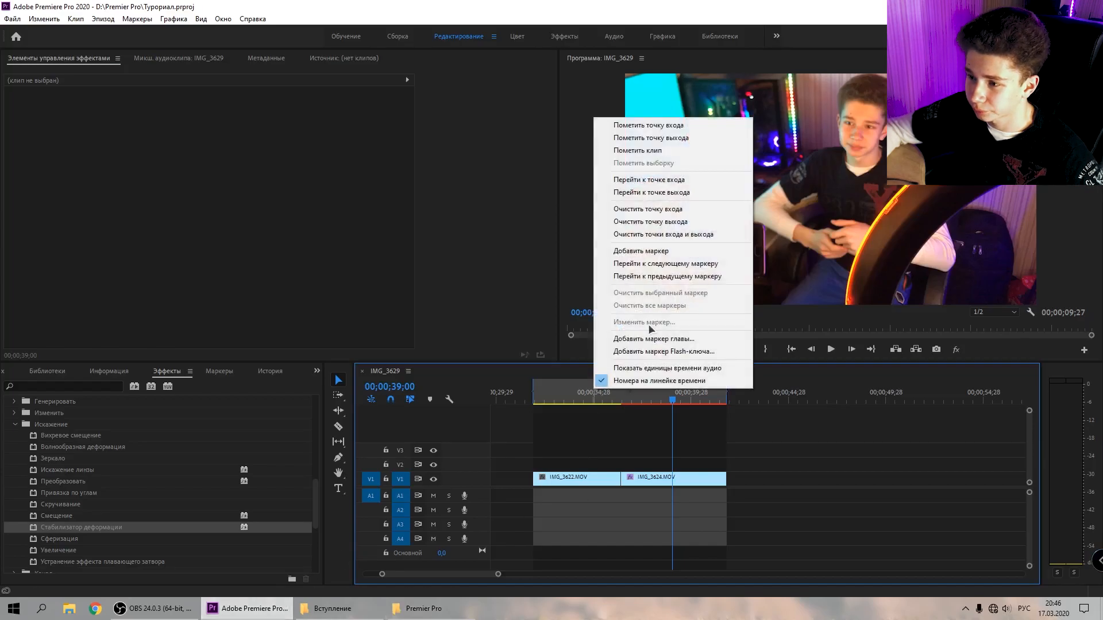
pyautogui.click(632, 234)
pyautogui.press('-')
pyautogui.press('-')
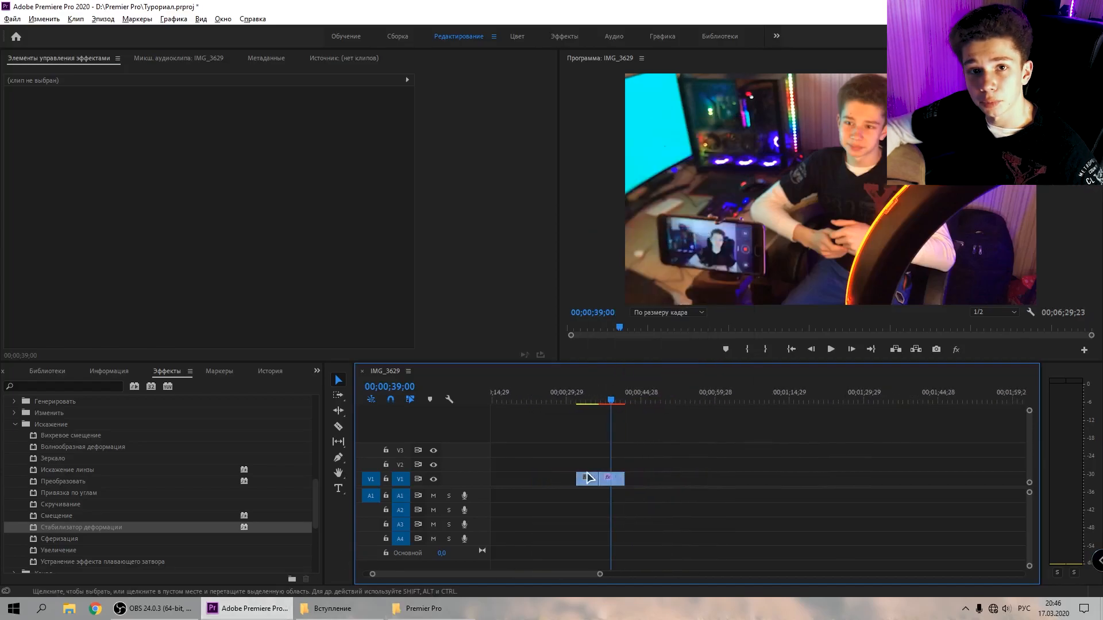
pyautogui.press('=')
pyautogui.press('=')
pyautogui.press('=')
pyautogui.press('=')
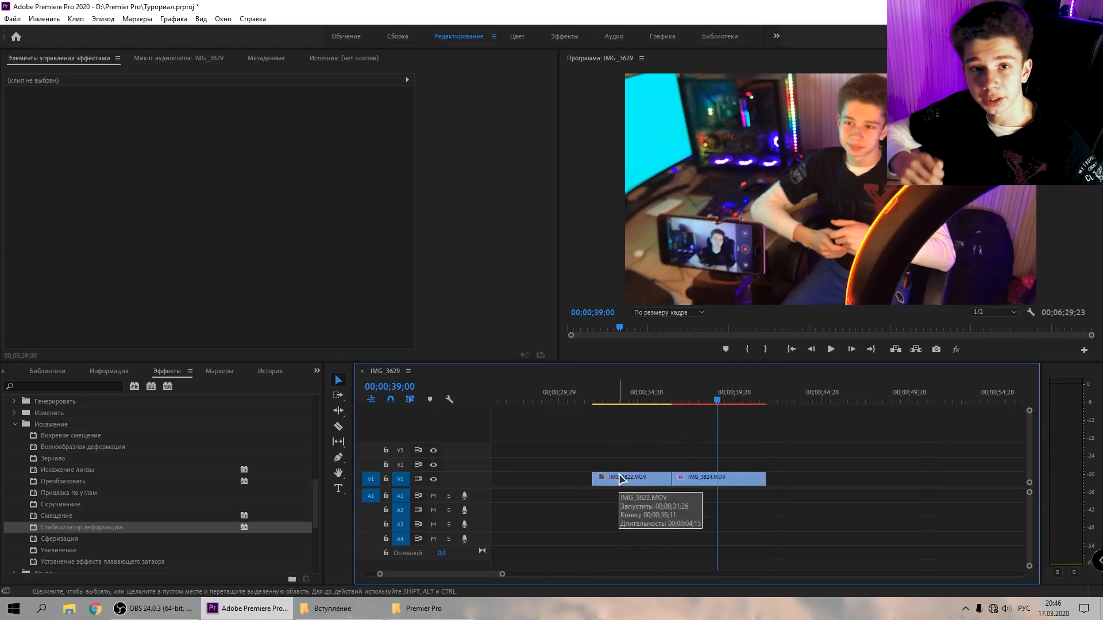
pyautogui.scroll(-2, 621, 479)
pyautogui.scroll(4, 616, 506)
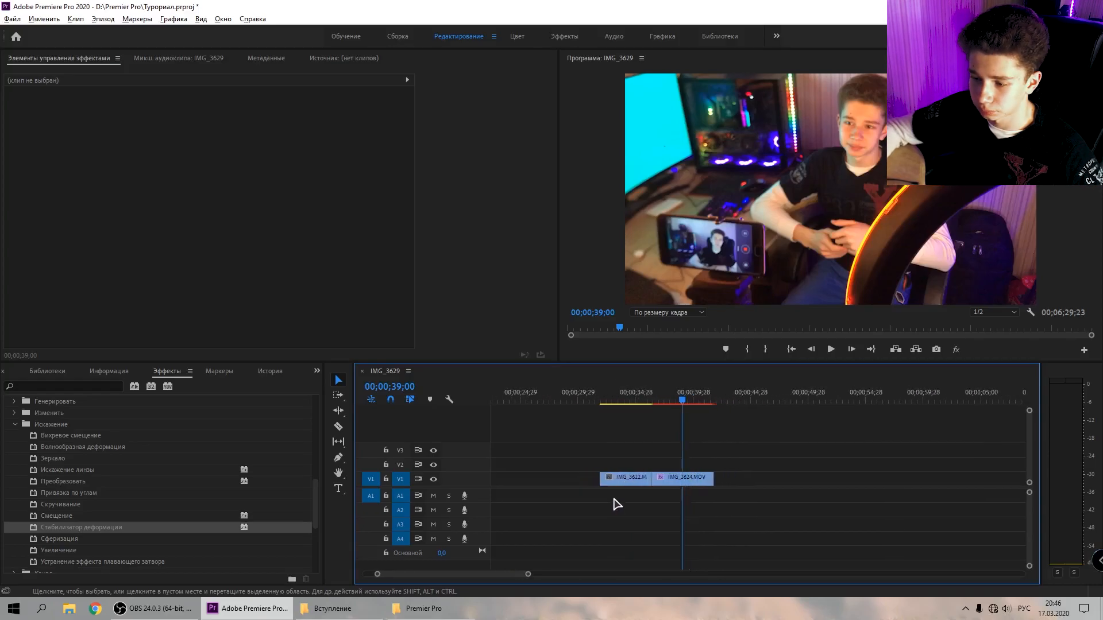
pyautogui.scroll(2, 631, 490)
pyautogui.scroll(-3, 613, 485)
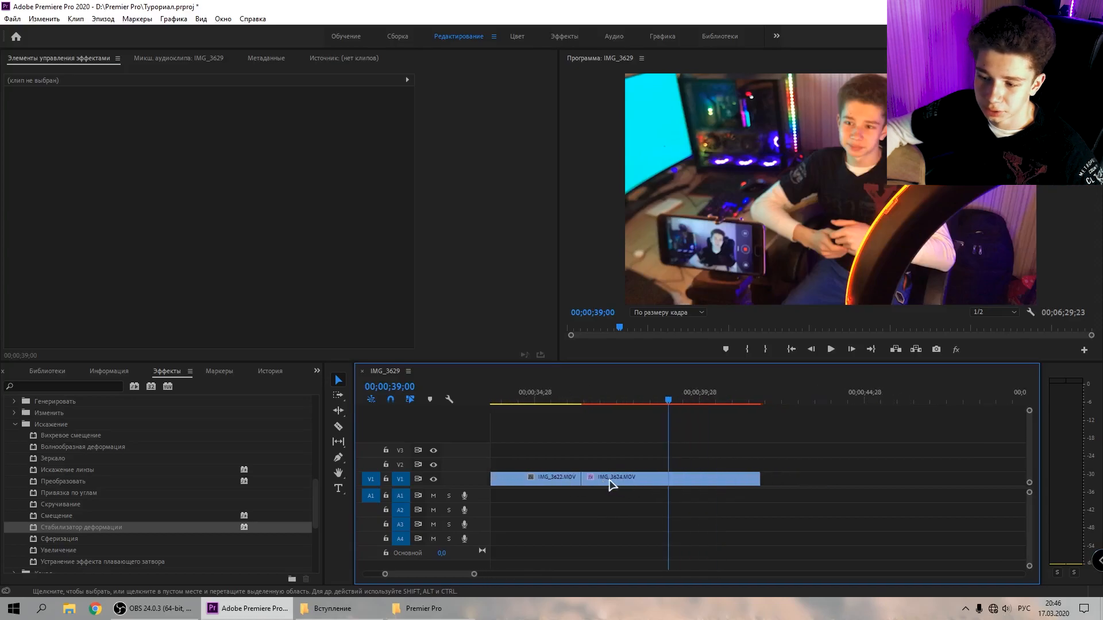
pyautogui.scroll(3, 798, 491)
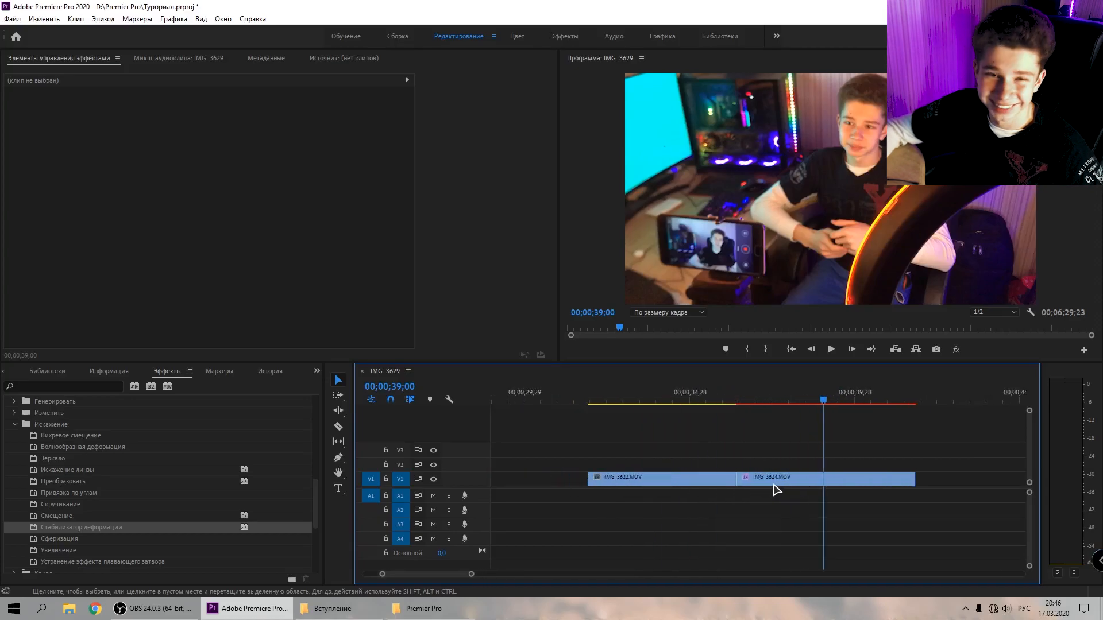
pyautogui.scroll(-2, 756, 487)
# Save the project and open the automatic saving (Автосохранение) preferences.
pyautogui.hotkey('ctrl', 's')
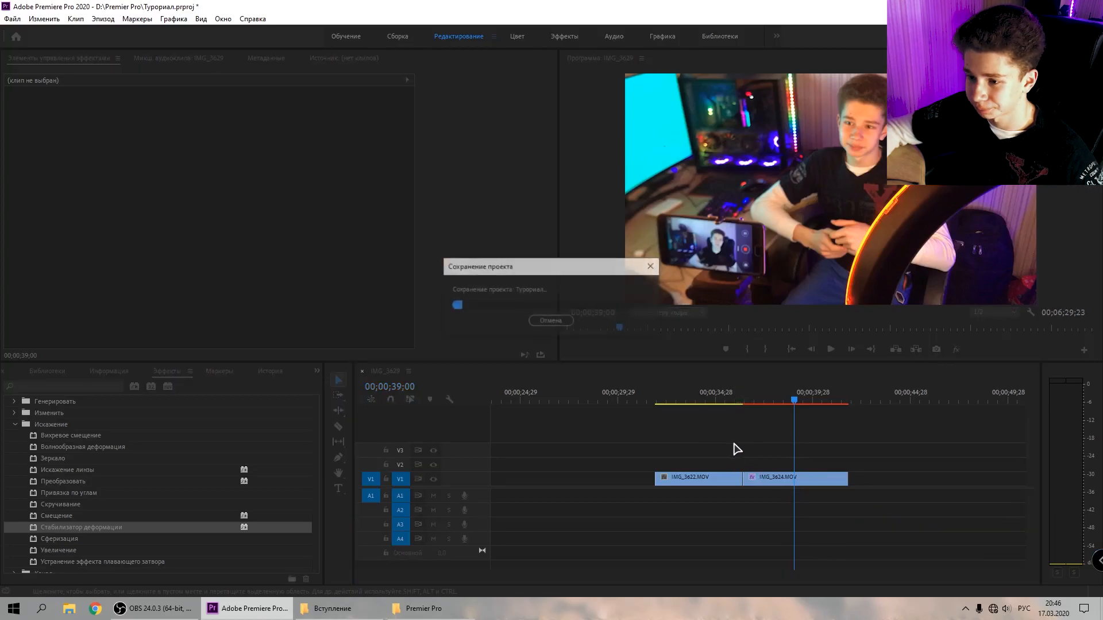
pyautogui.click(12, 19)
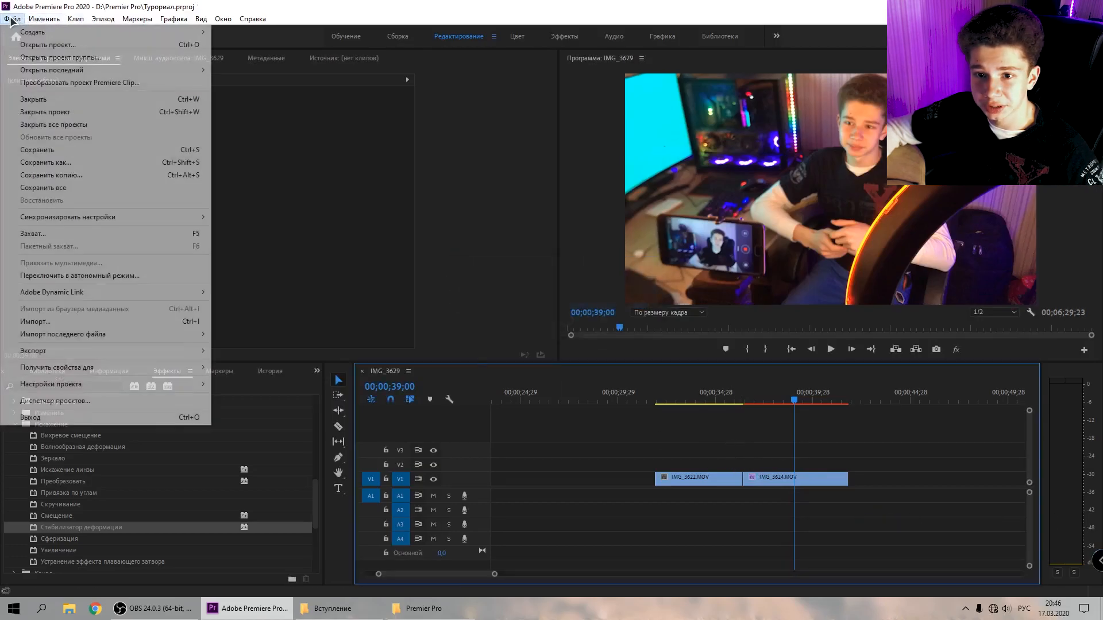
pyautogui.moveTo(30, 20)
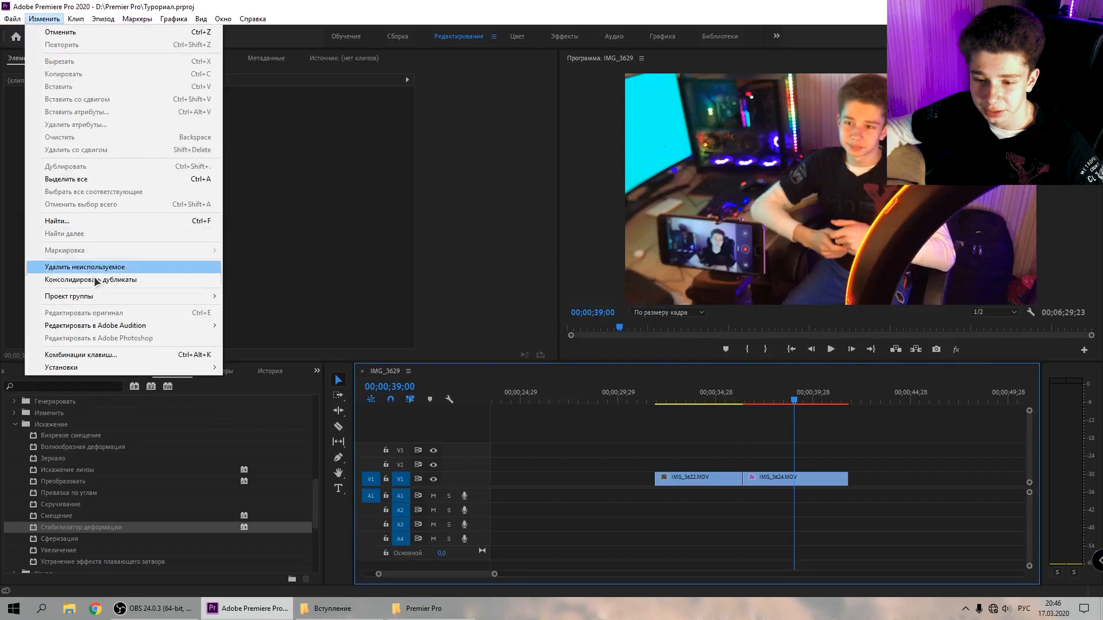
pyautogui.moveTo(144, 368)
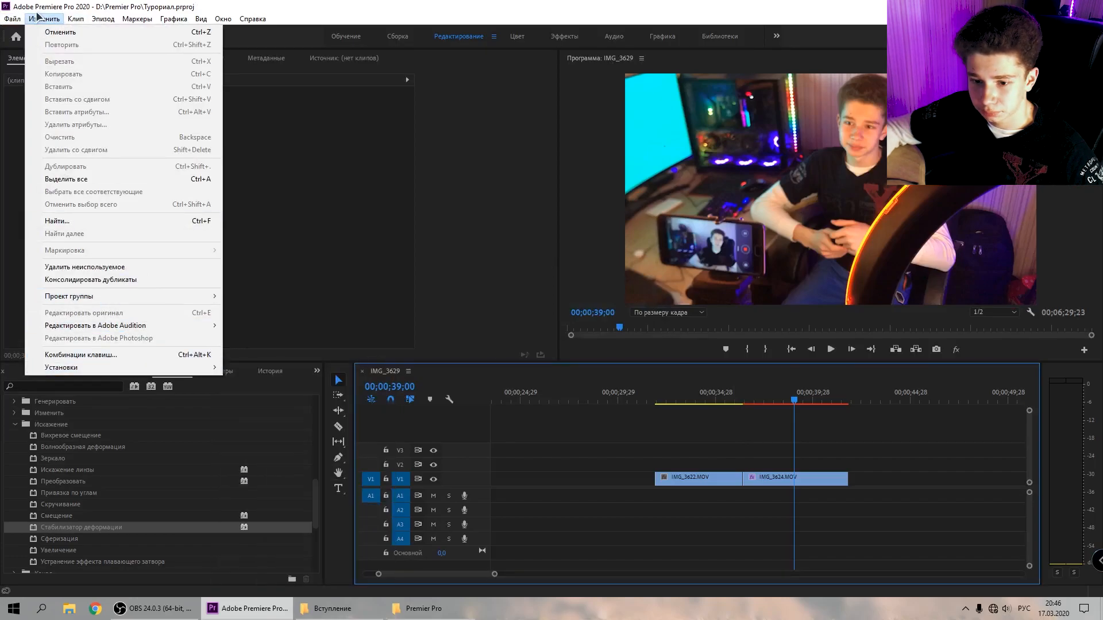
pyautogui.moveTo(109, 367)
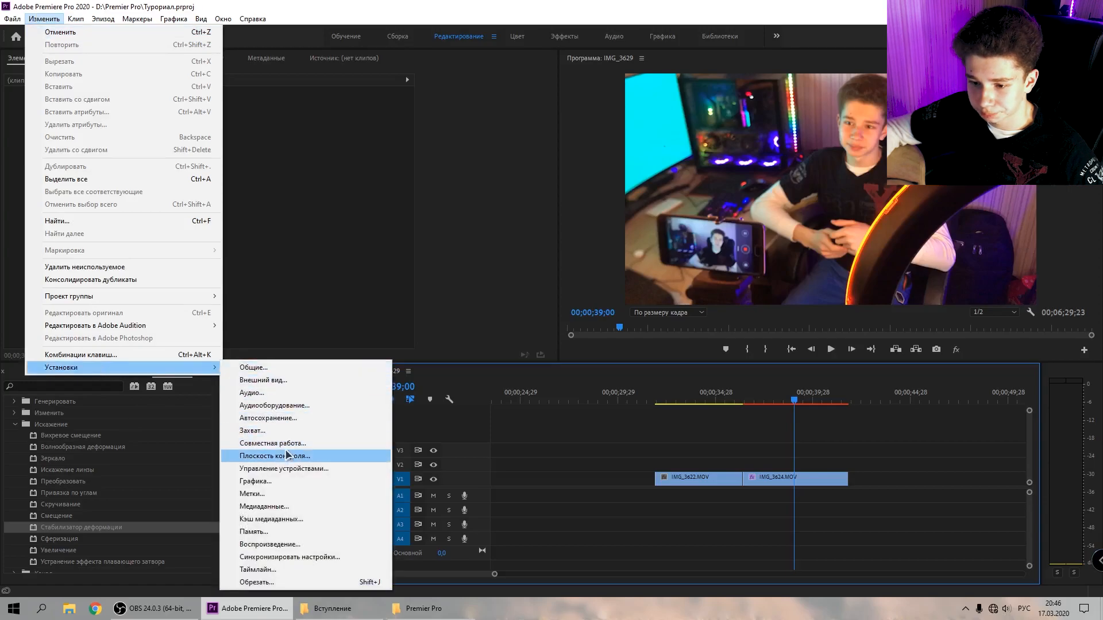
pyautogui.click(265, 418)
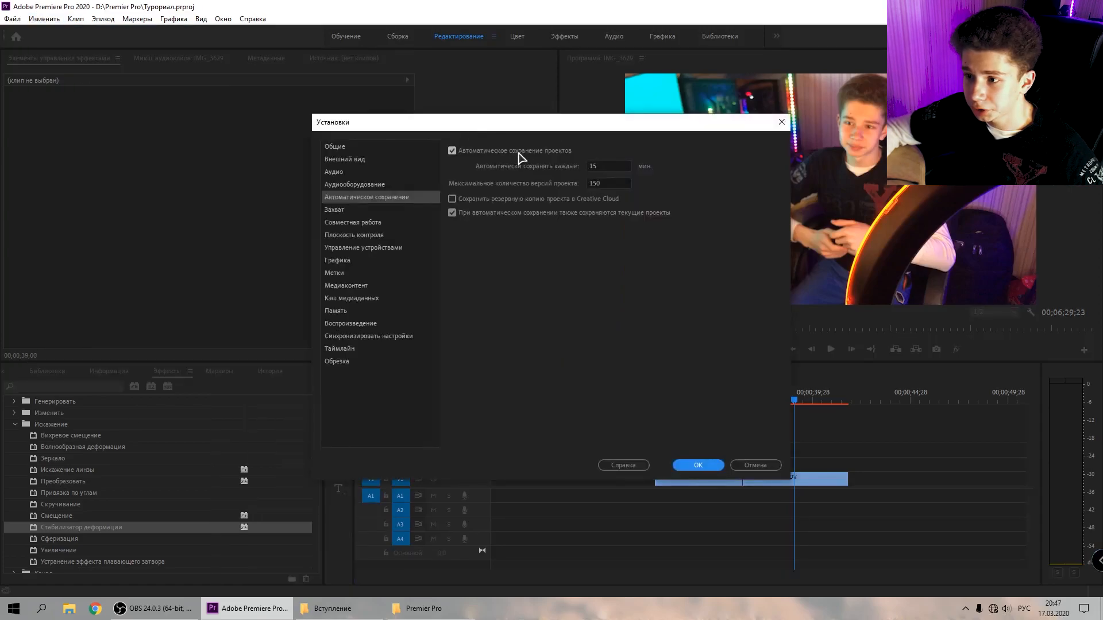